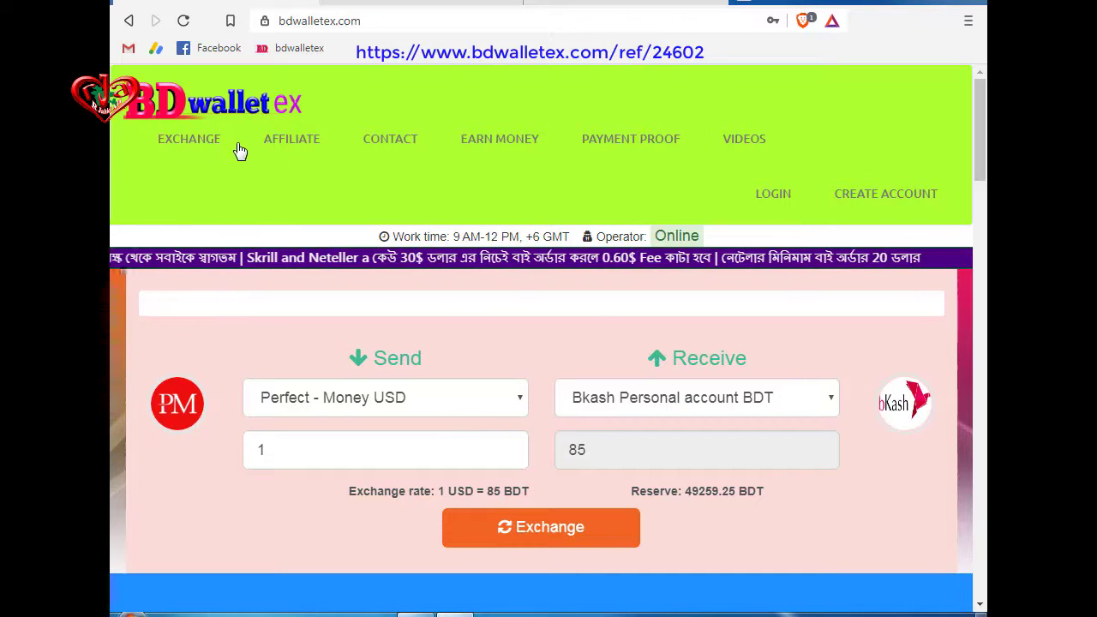
Open the BDwallet ex verification email from Gmail's Spam folder and highlight its arrival time.
{"action": "left_click", "coordinate": [384, 4]}
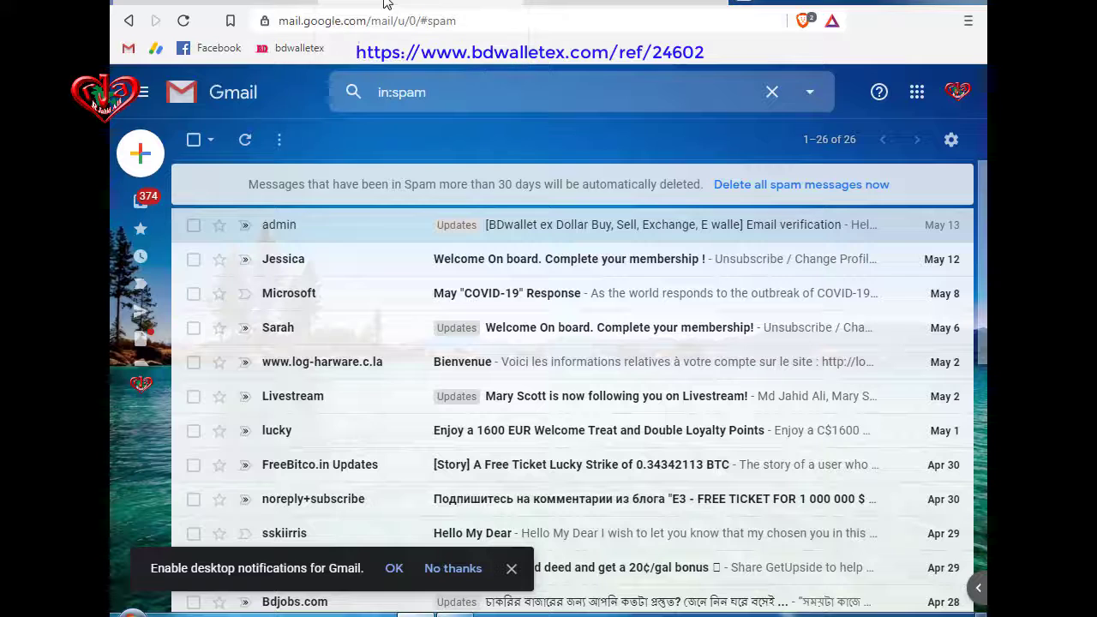
{"action": "mouse_move", "coordinate": [548, 224]}
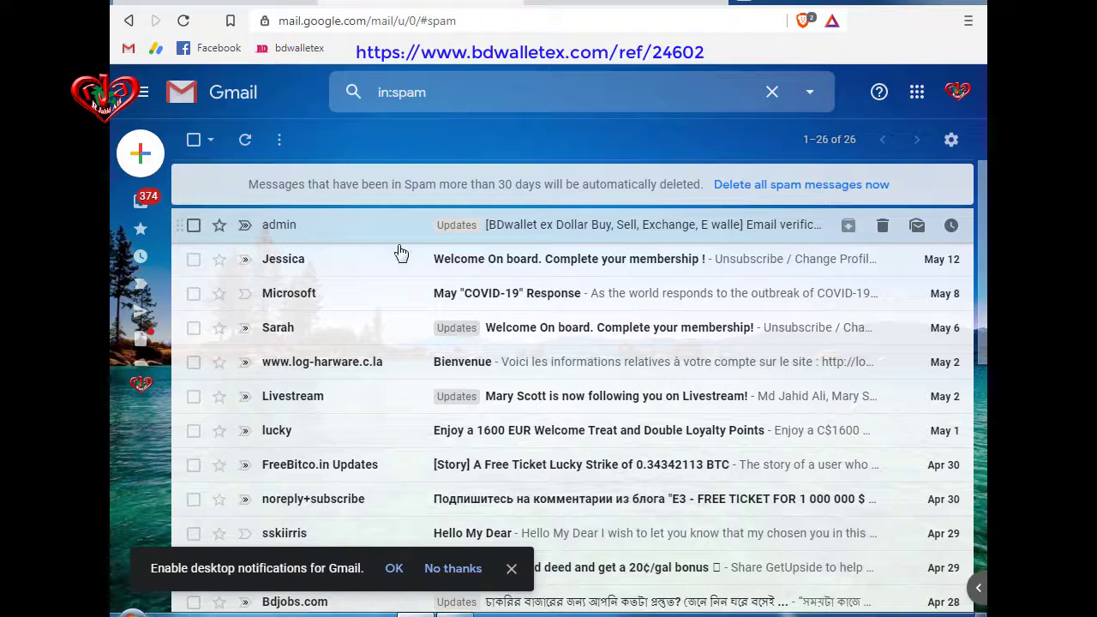
{"action": "left_click", "coordinate": [289, 233]}
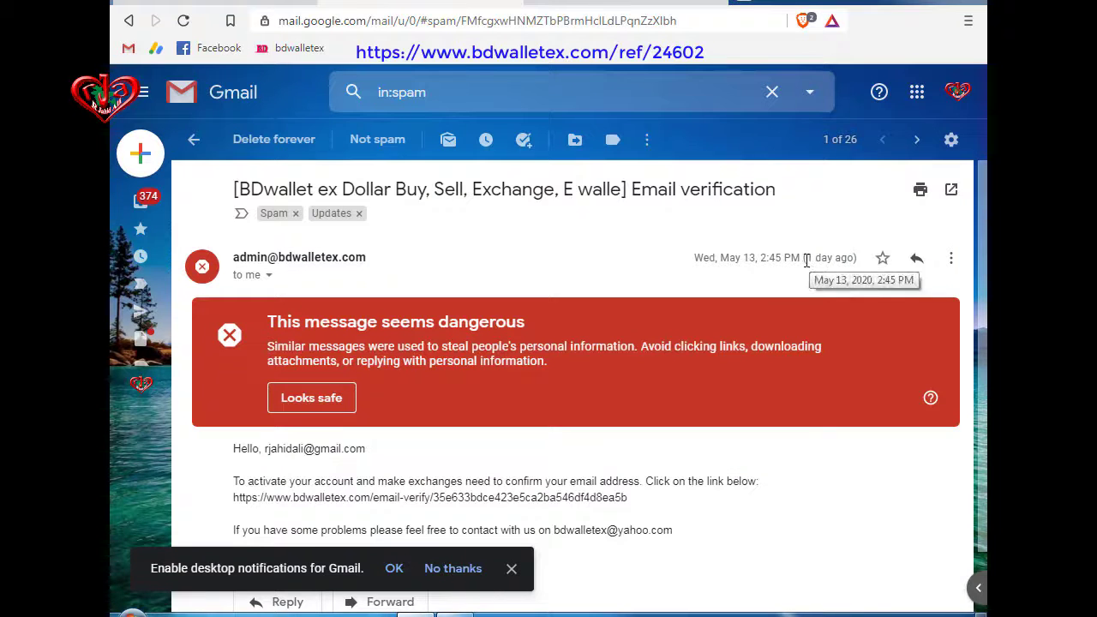
{"action": "left_click_drag", "start_coordinate": [806, 258], "coordinate": [846, 258]}
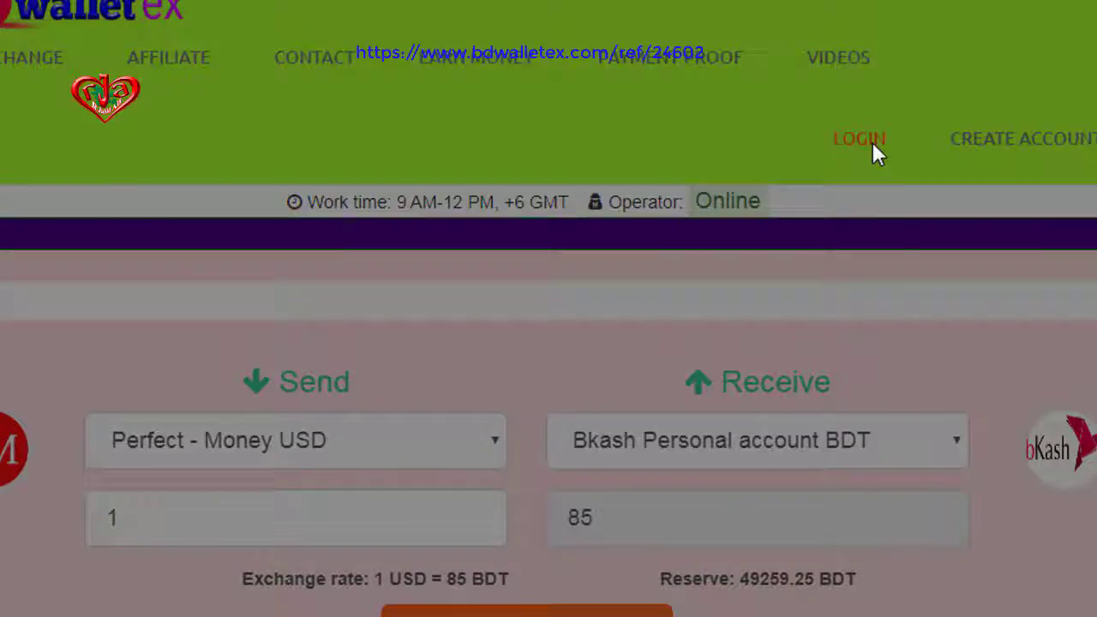
Log in to BDwalletex with the saved email and password, with Remember me ticked.
{"action": "left_click", "coordinate": [872, 141]}
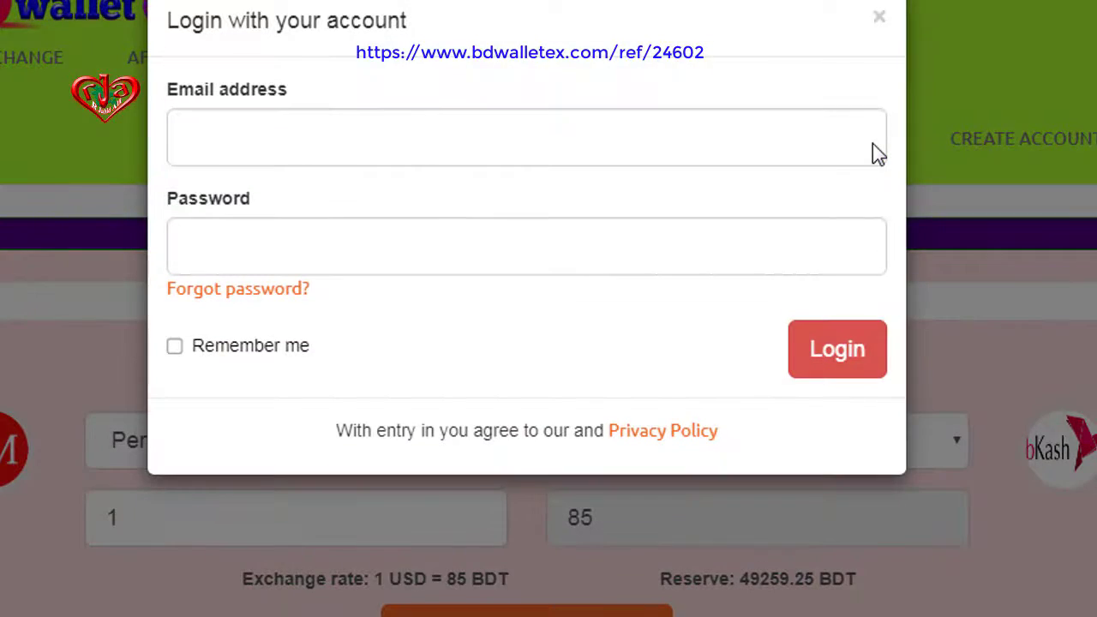
{"action": "left_click", "coordinate": [303, 127]}
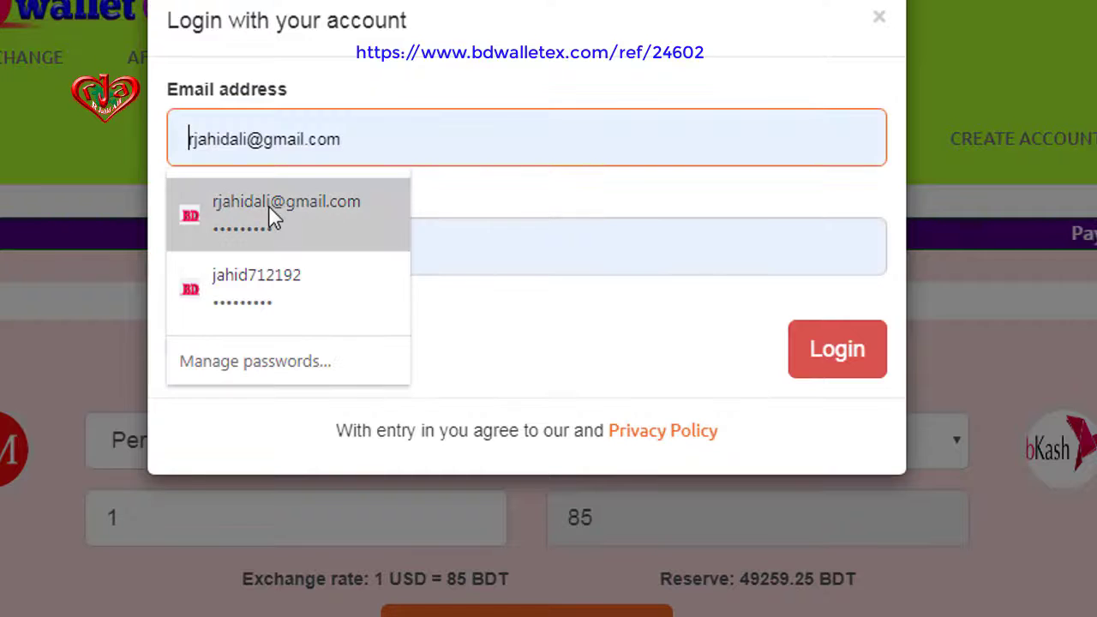
{"action": "left_click", "coordinate": [268, 206]}
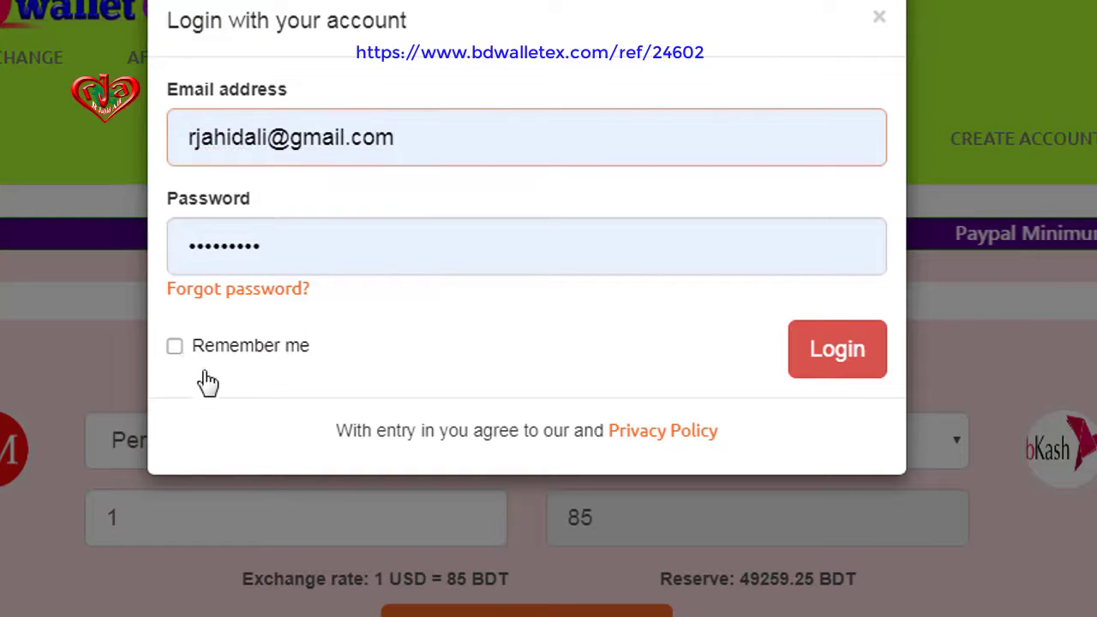
{"action": "left_click", "coordinate": [176, 345]}
{"action": "left_click", "coordinate": [824, 375]}
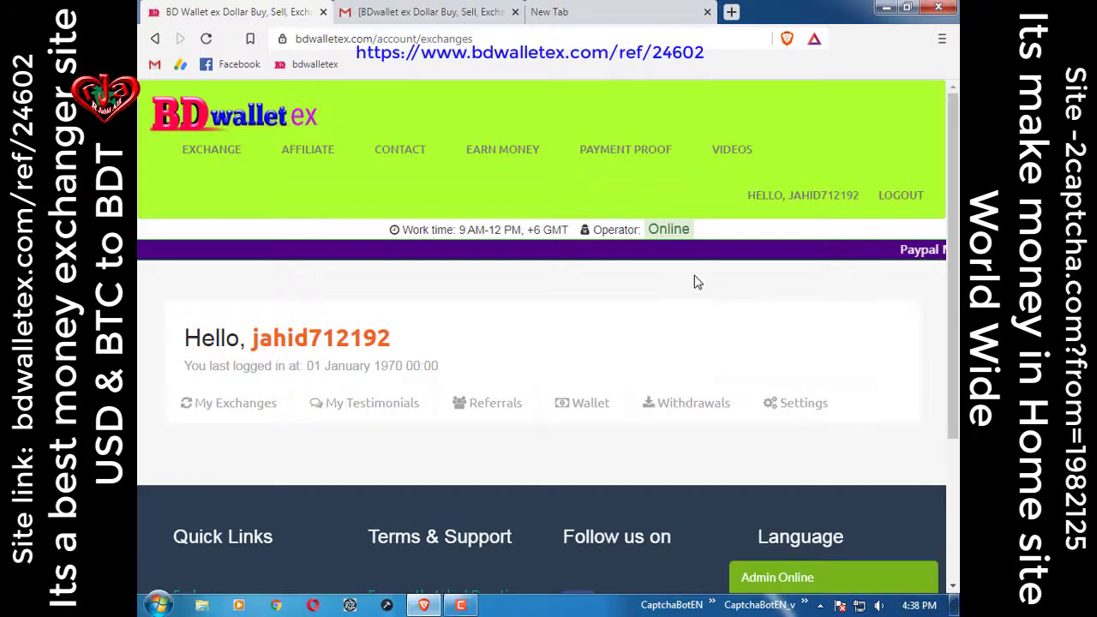
Review the My Exchanges section showing 0 exchanges and the account section names.
{"action": "scroll", "coordinate": [538, 391], "scroll_direction": "down", "scroll_amount": 3}
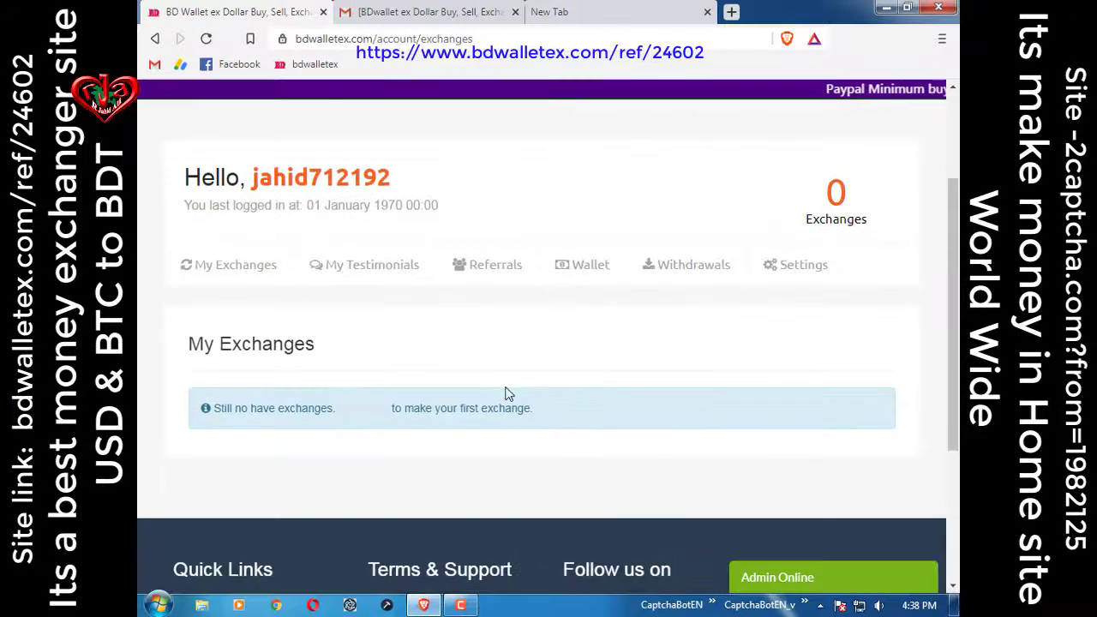
{"action": "left_click", "coordinate": [209, 295]}
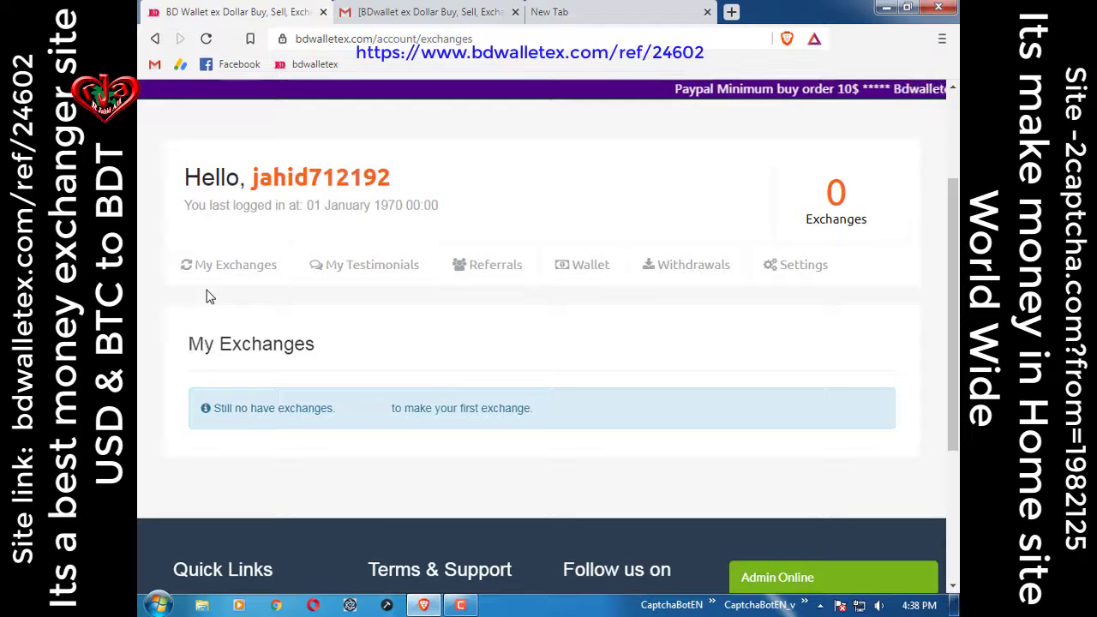
{"action": "mouse_move", "coordinate": [246, 304]}
{"action": "left_mouse_down"}
{"action": "mouse_move", "coordinate": [289, 306]}
{"action": "mouse_move", "coordinate": [228, 340]}
{"action": "left_mouse_up"}
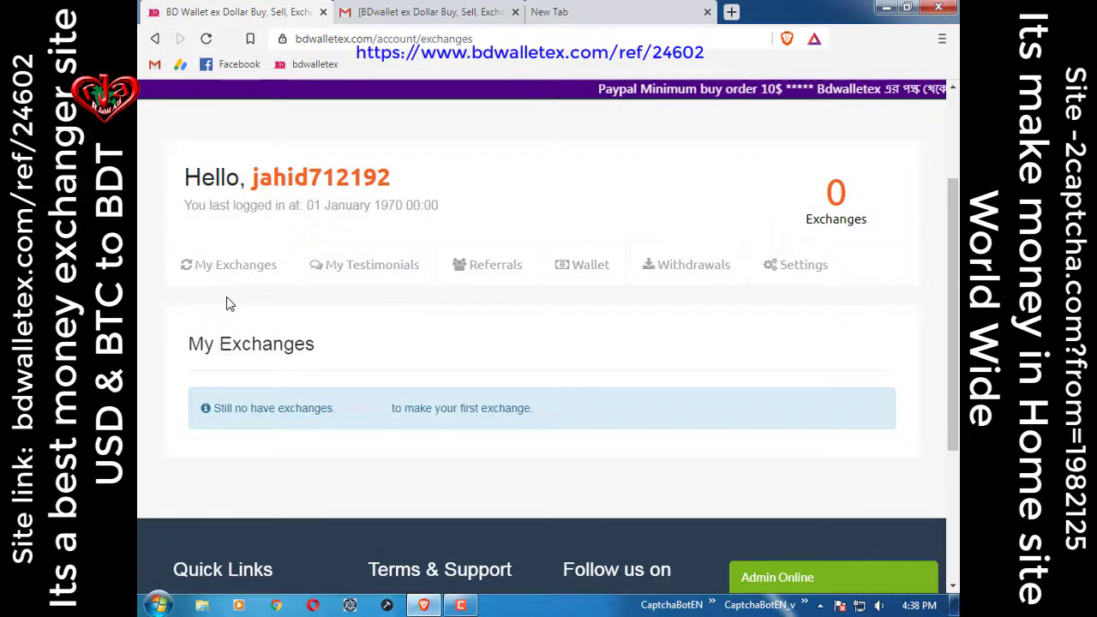
{"action": "triple_click", "coordinate": [227, 304]}
{"action": "left_click", "coordinate": [218, 300]}
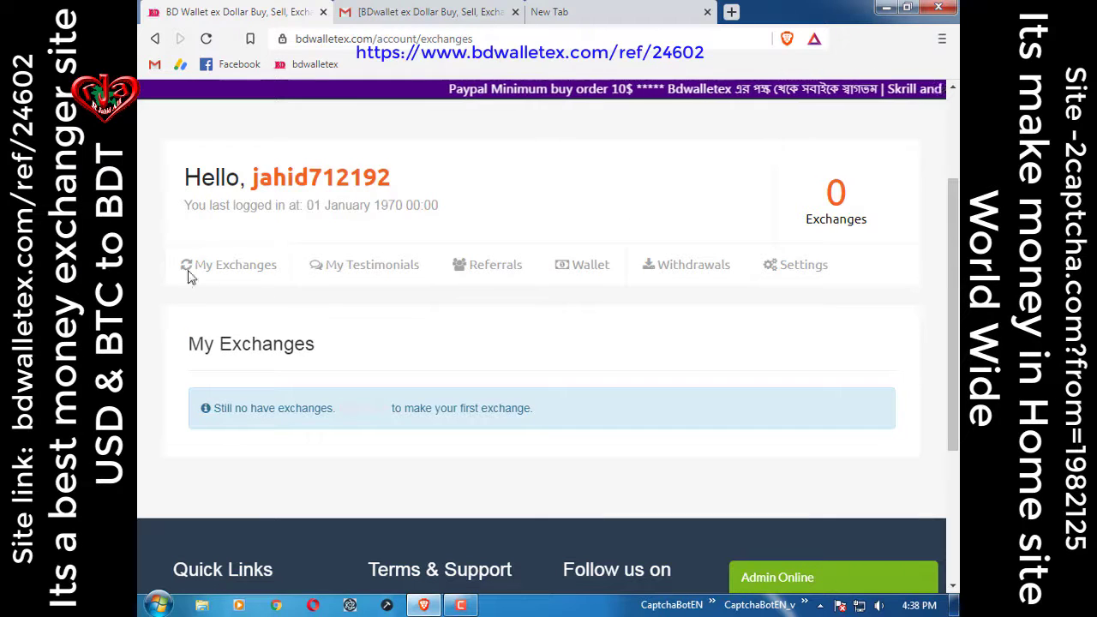
{"action": "left_click_drag", "start_coordinate": [174, 266], "coordinate": [835, 283]}
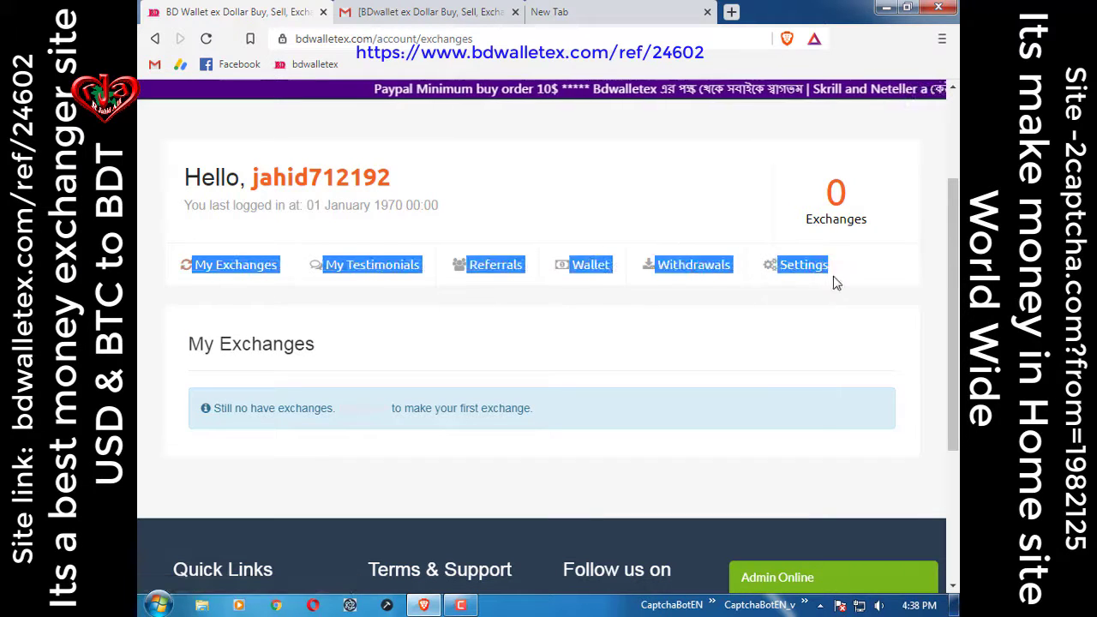
{"action": "scroll", "coordinate": [726, 337], "scroll_direction": "up", "scroll_amount": 2}
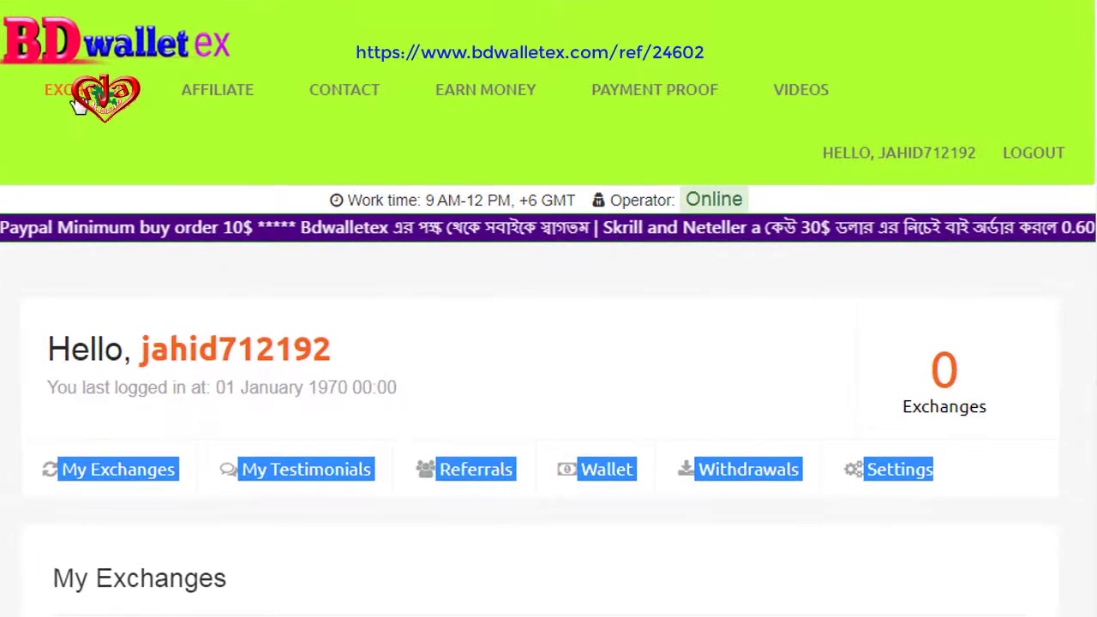
On the exchange page, choose Coinbase usd USD to send and Rocket Personal BDT to receive.
{"action": "left_click", "coordinate": [79, 101]}
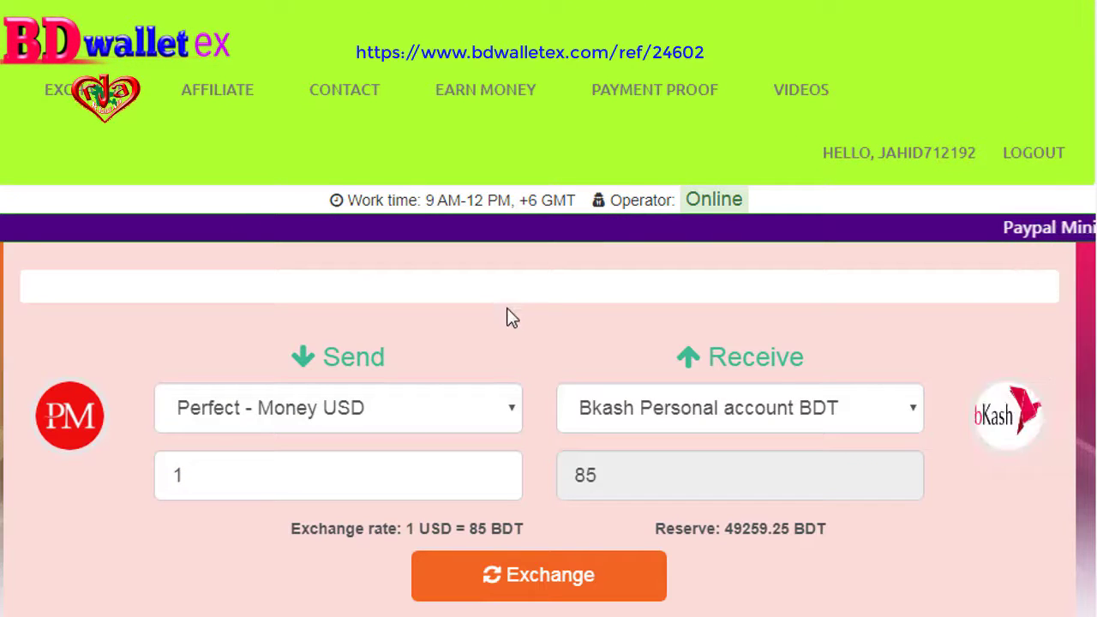
{"action": "scroll", "coordinate": [506, 316], "scroll_direction": "down", "scroll_amount": 4}
{"action": "scroll", "coordinate": [301, 263], "scroll_direction": "up", "scroll_amount": 3}
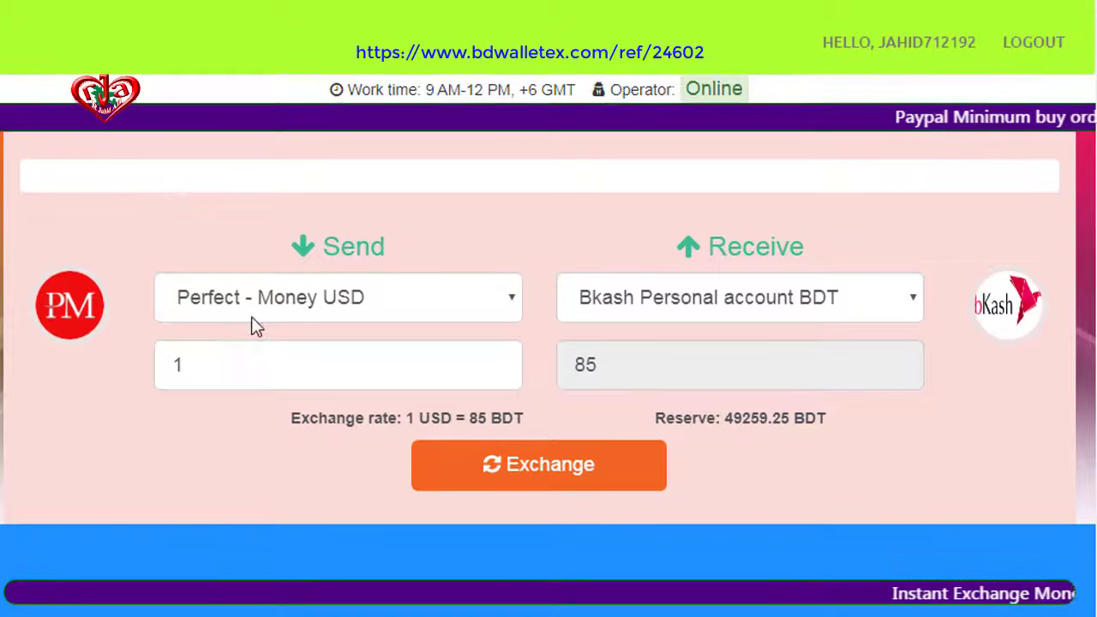
{"action": "left_click", "coordinate": [251, 310]}
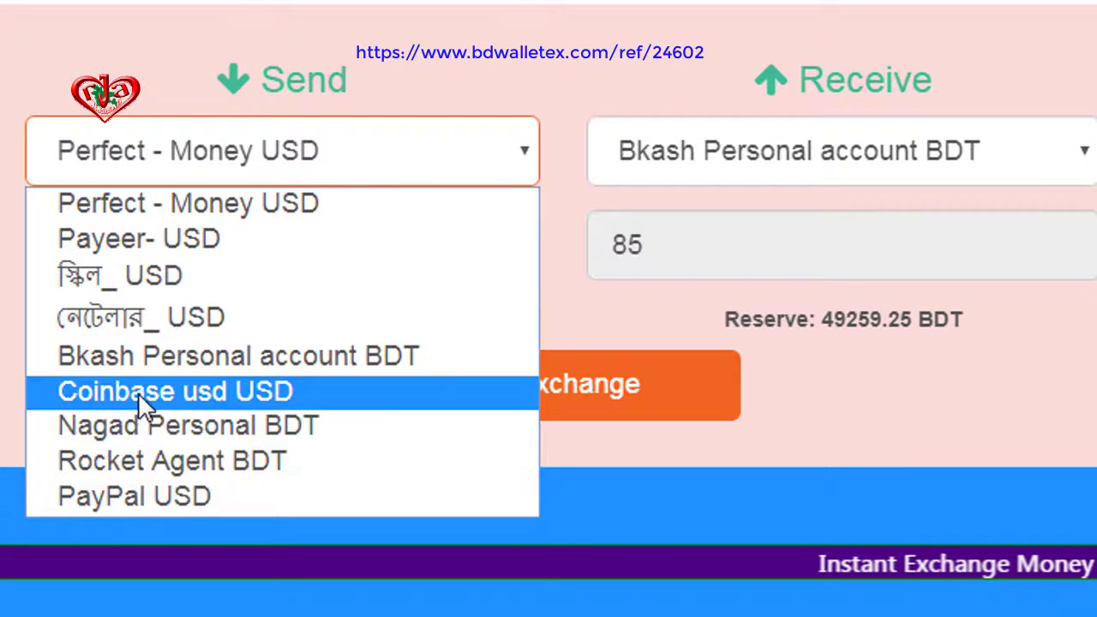
{"action": "left_click", "coordinate": [139, 393]}
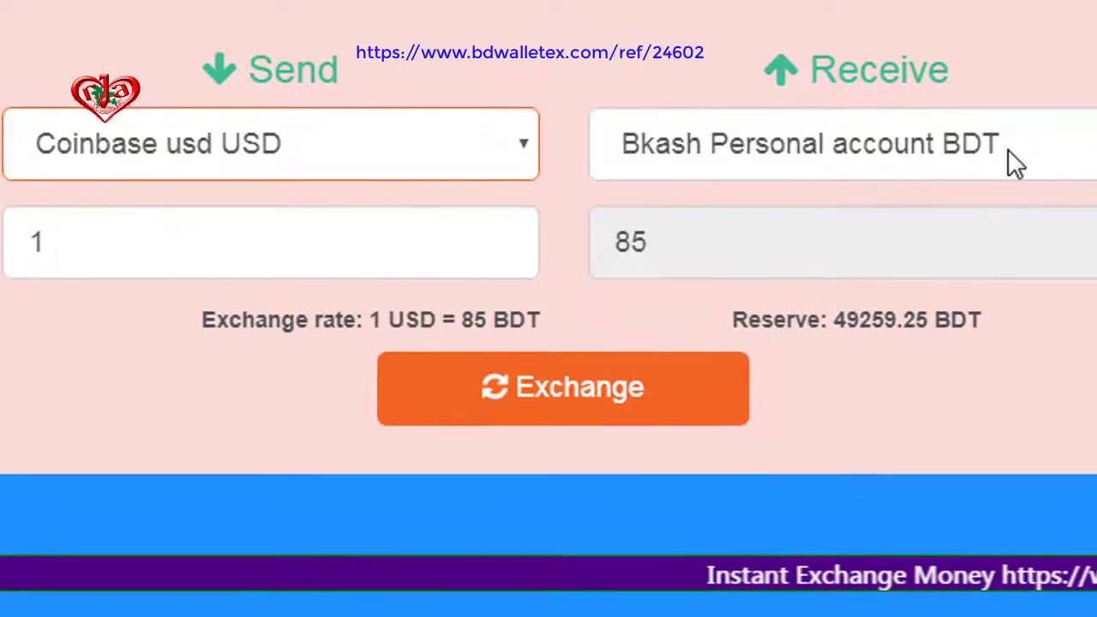
{"action": "left_click", "coordinate": [1001, 163]}
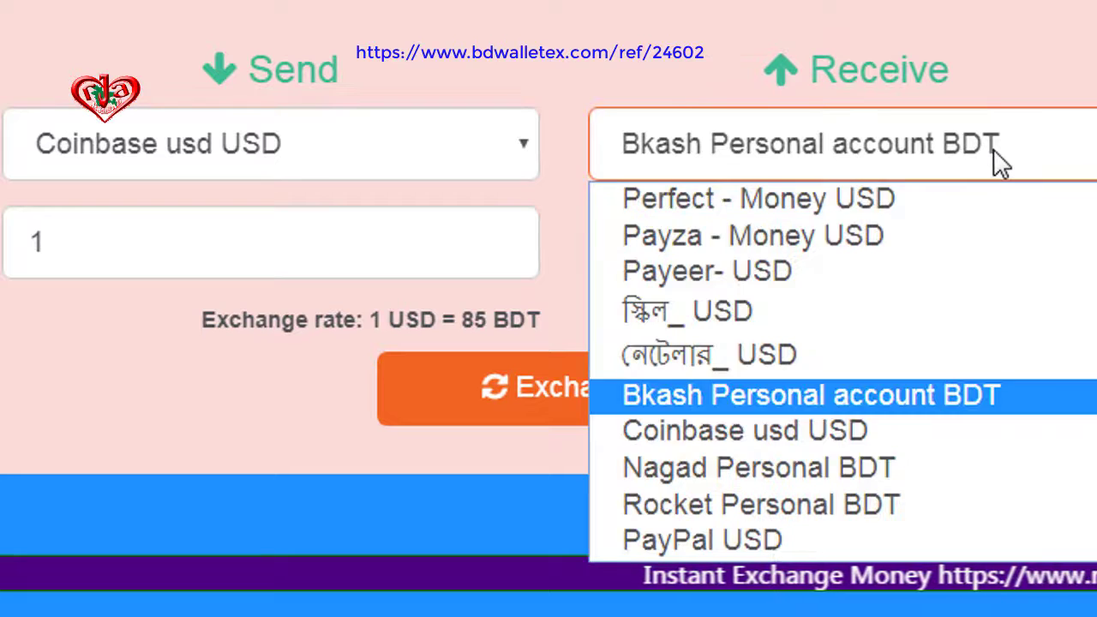
{"action": "left_click", "coordinate": [699, 507]}
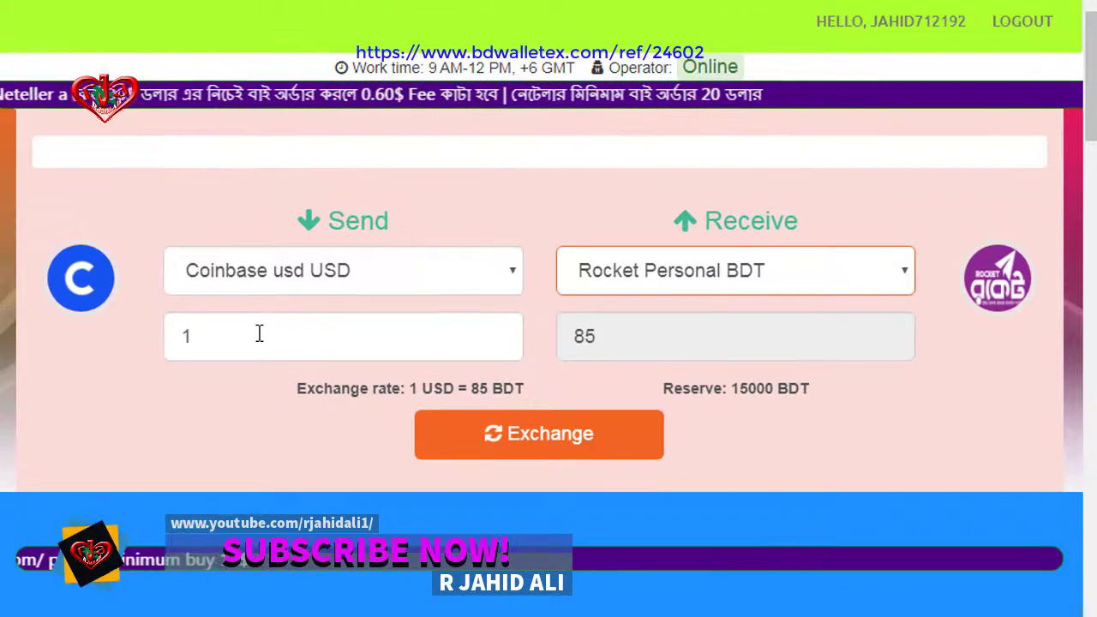
Set the send amount to 1 USD (85.00 BDT), keeping Rocket Personal BDT, and submit the exchange.
{"action": "scroll", "coordinate": [331, 252], "scroll_direction": "down", "scroll_amount": 1}
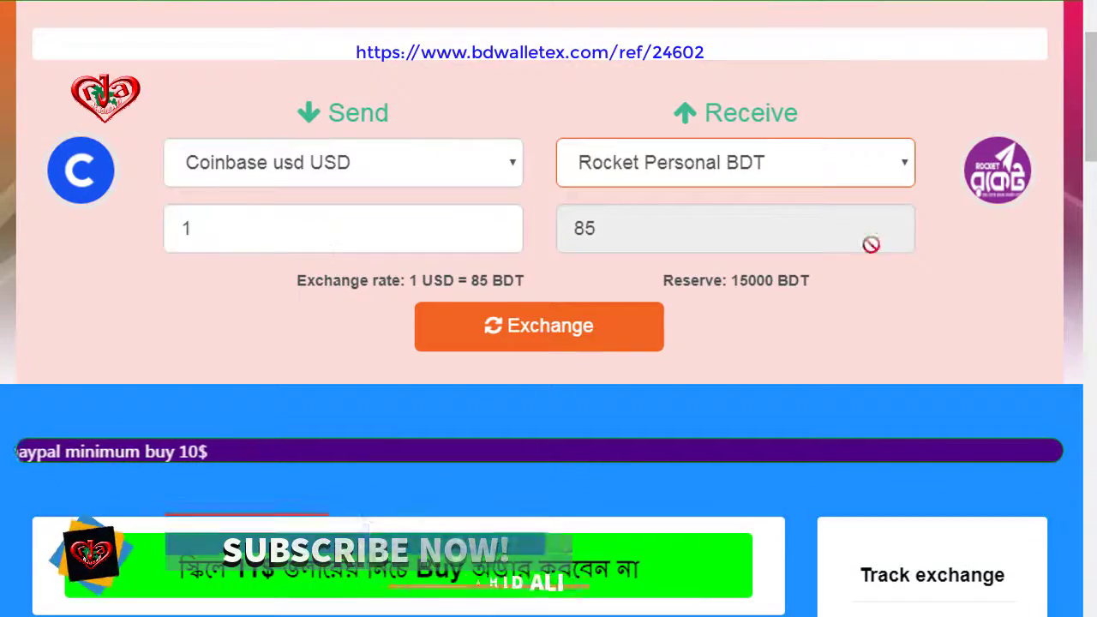
{"action": "scroll", "coordinate": [865, 247], "scroll_direction": "up", "scroll_amount": 2}
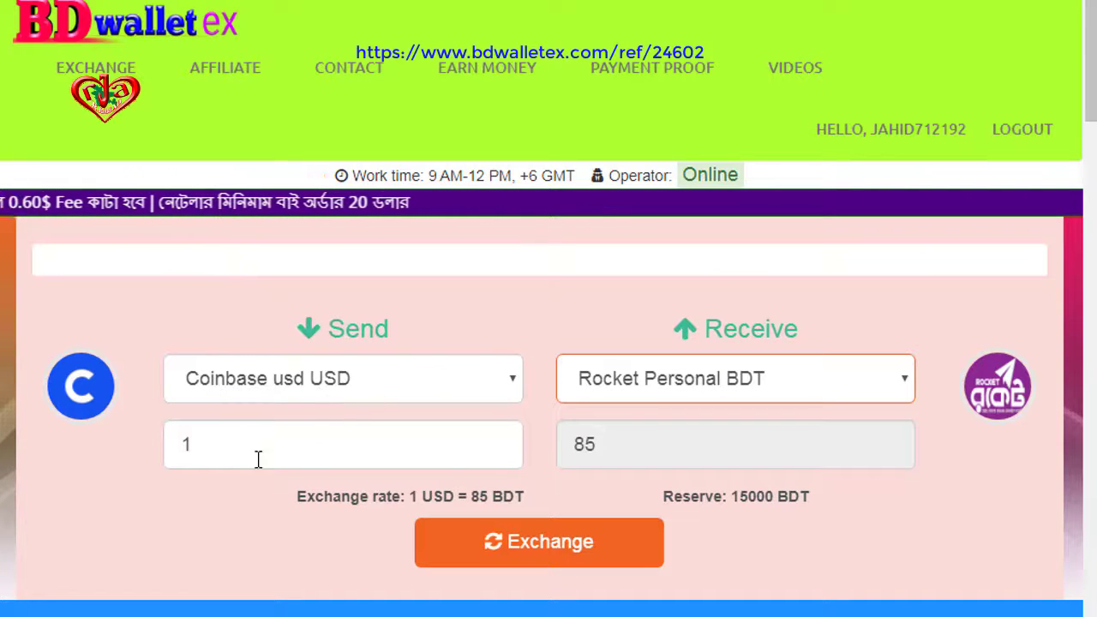
{"action": "left_click", "coordinate": [205, 442]}
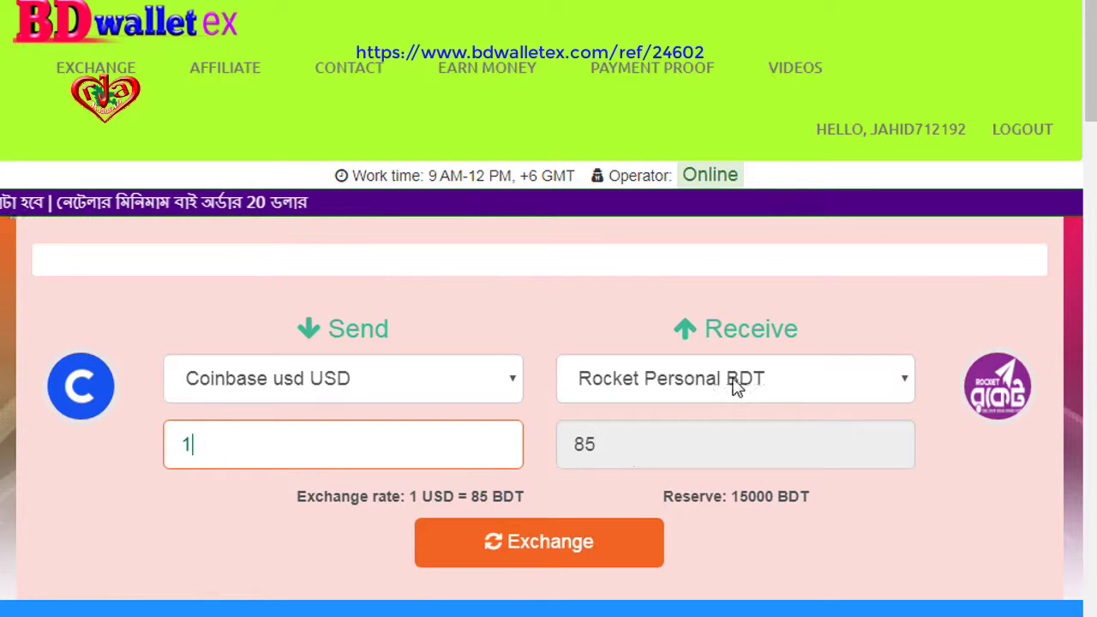
{"action": "scroll", "coordinate": [655, 379], "scroll_direction": "down", "scroll_amount": 2}
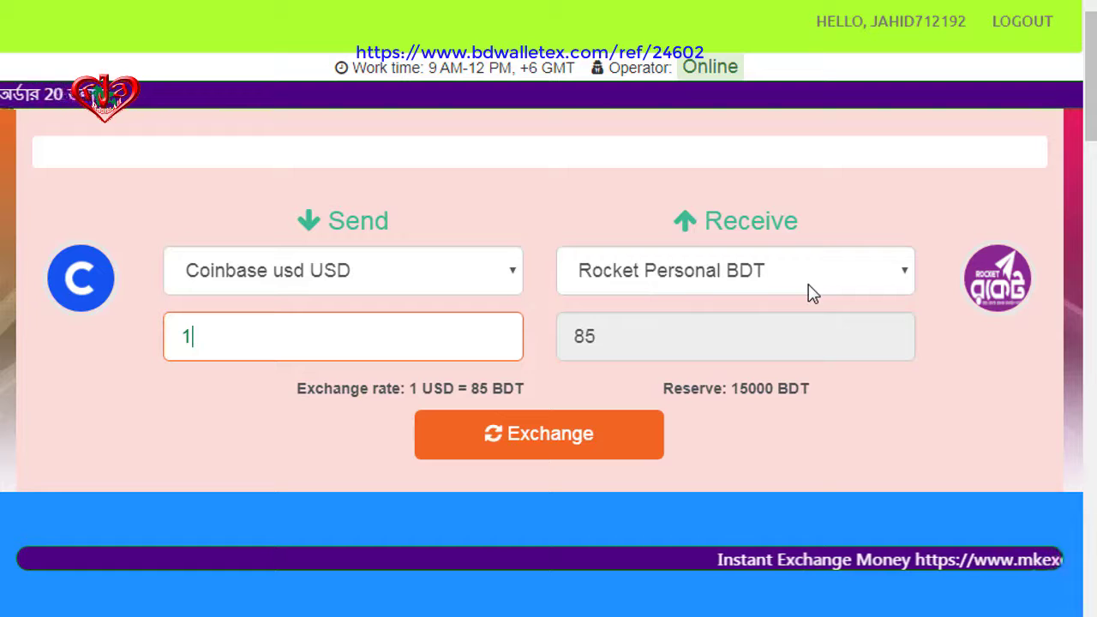
{"action": "left_click", "coordinate": [757, 281]}
{"action": "left_click", "coordinate": [758, 282]}
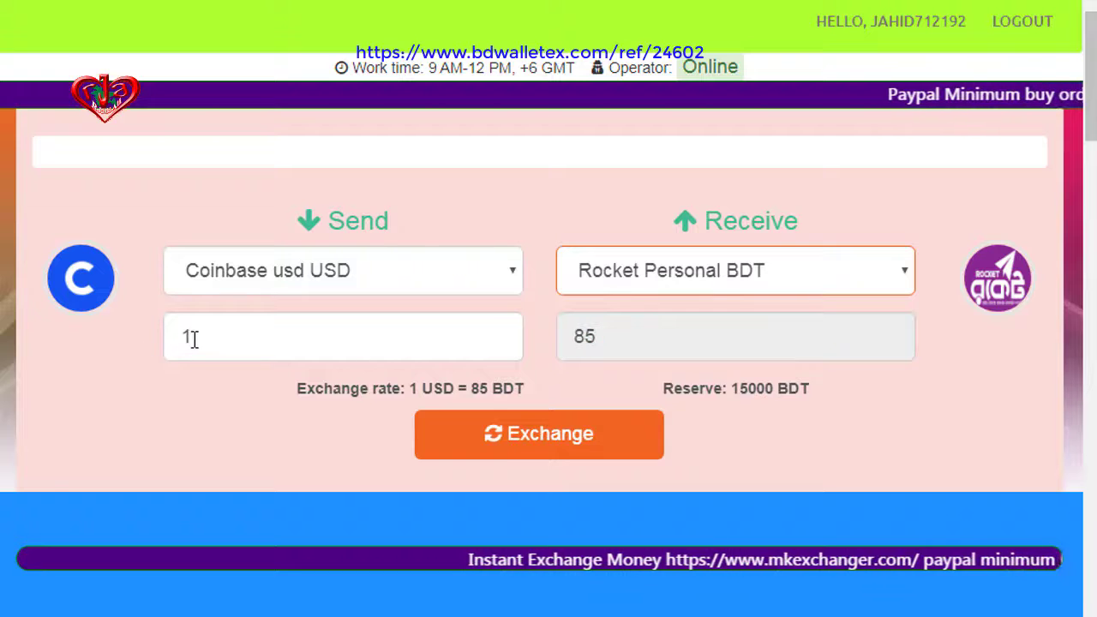
{"action": "left_click_drag", "start_coordinate": [193, 339], "coordinate": [152, 350]}
{"action": "type", "text": "2"}
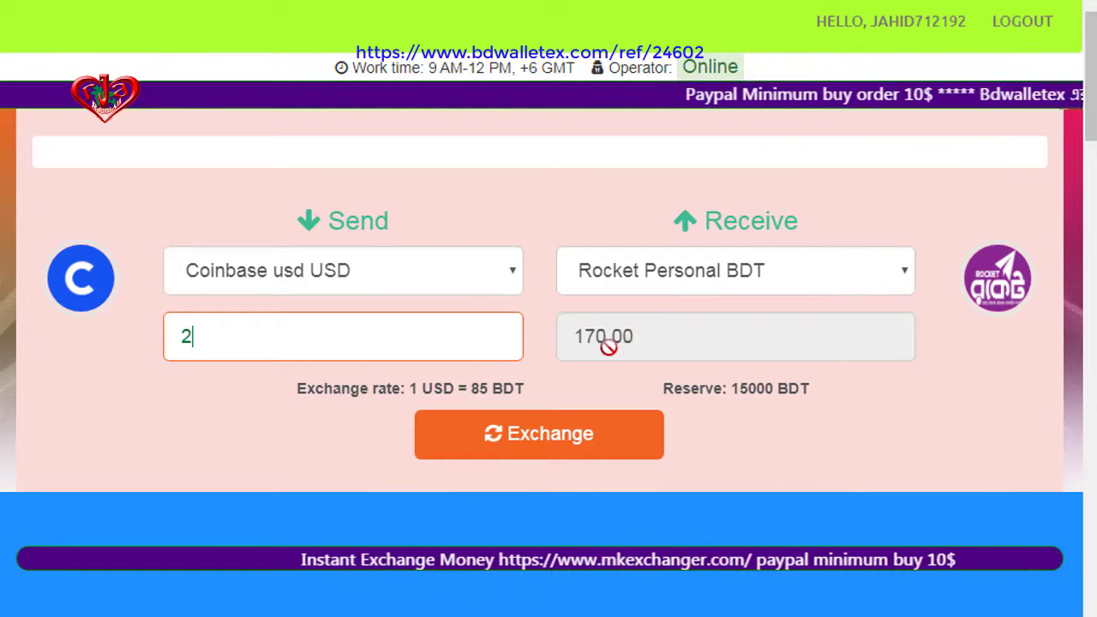
{"action": "left_click_drag", "start_coordinate": [188, 338], "coordinate": [166, 343]}
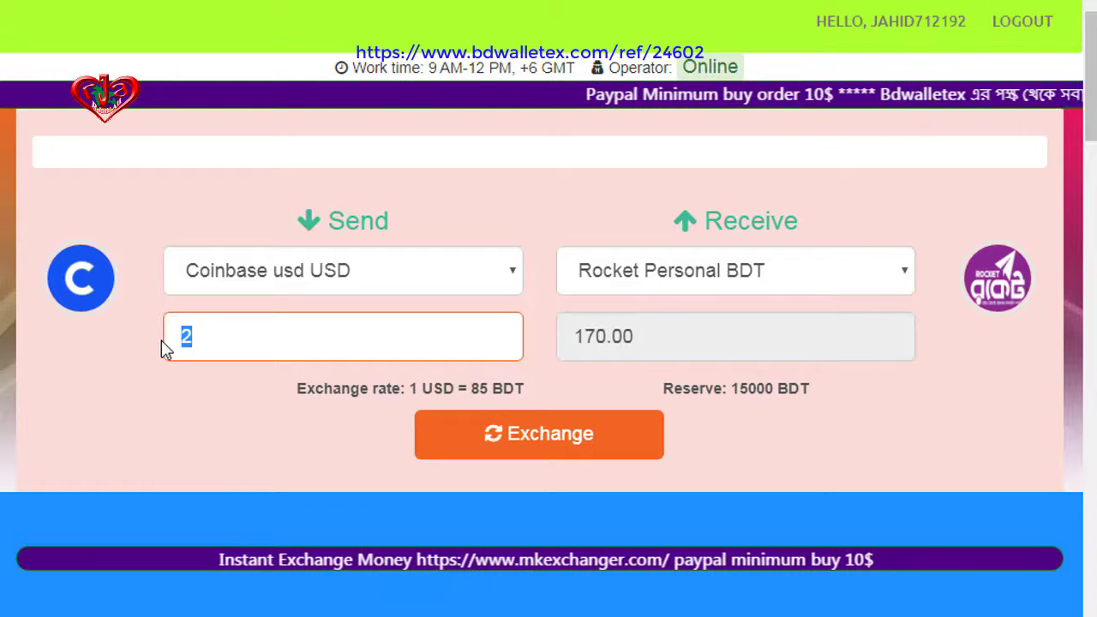
{"action": "type", "text": "1"}
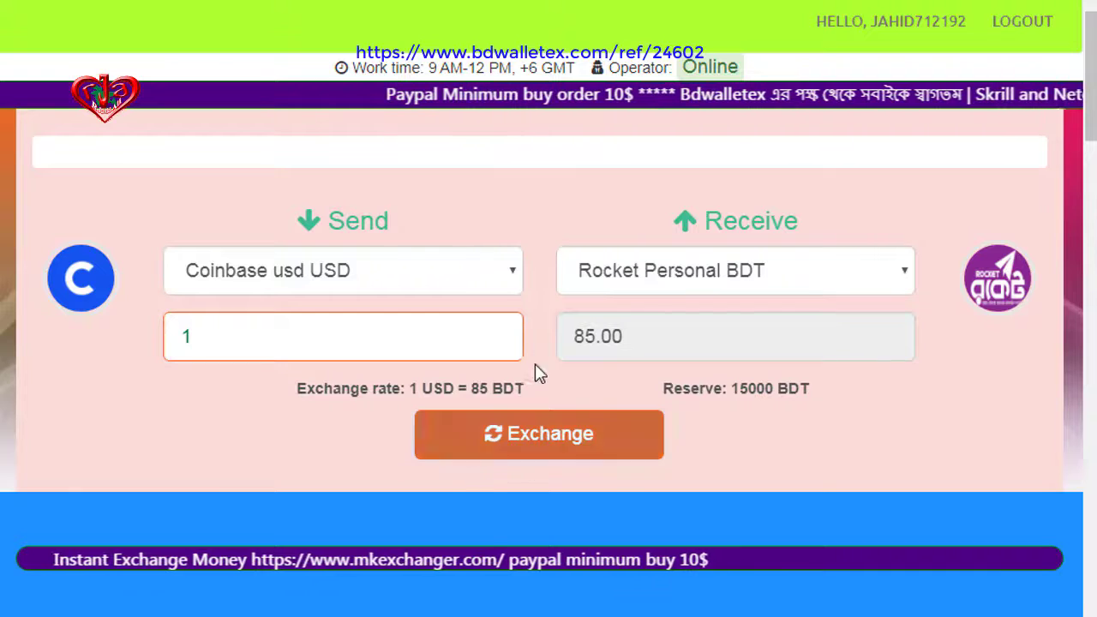
{"action": "left_click", "coordinate": [557, 457]}
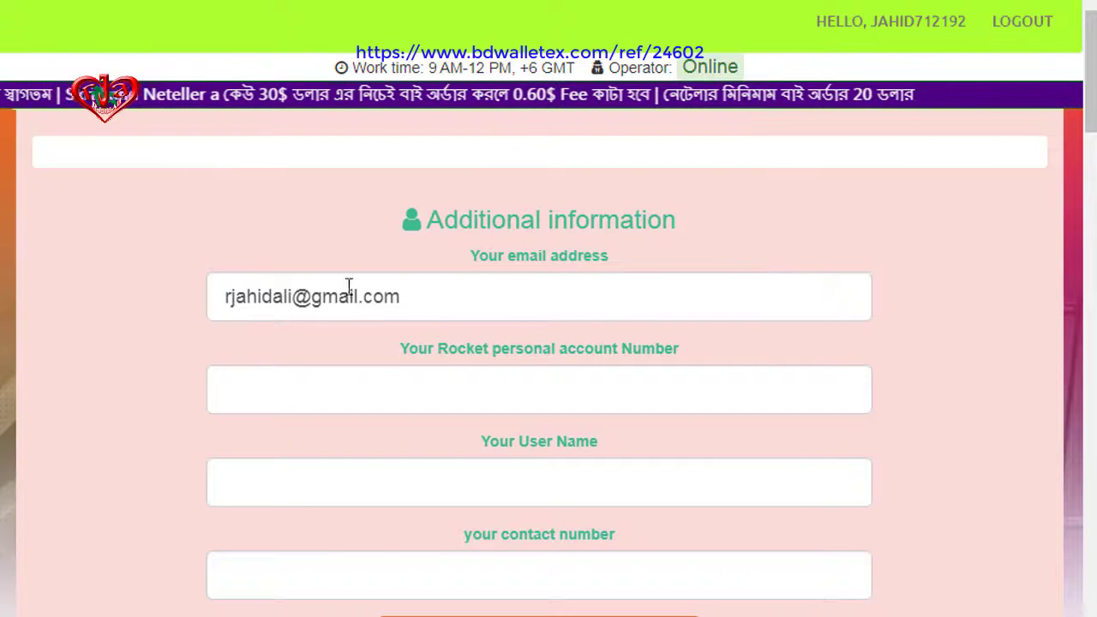
Enter the Rocket personal account number, check its last digit, and move to the User Name field.
{"action": "left_click", "coordinate": [391, 382]}
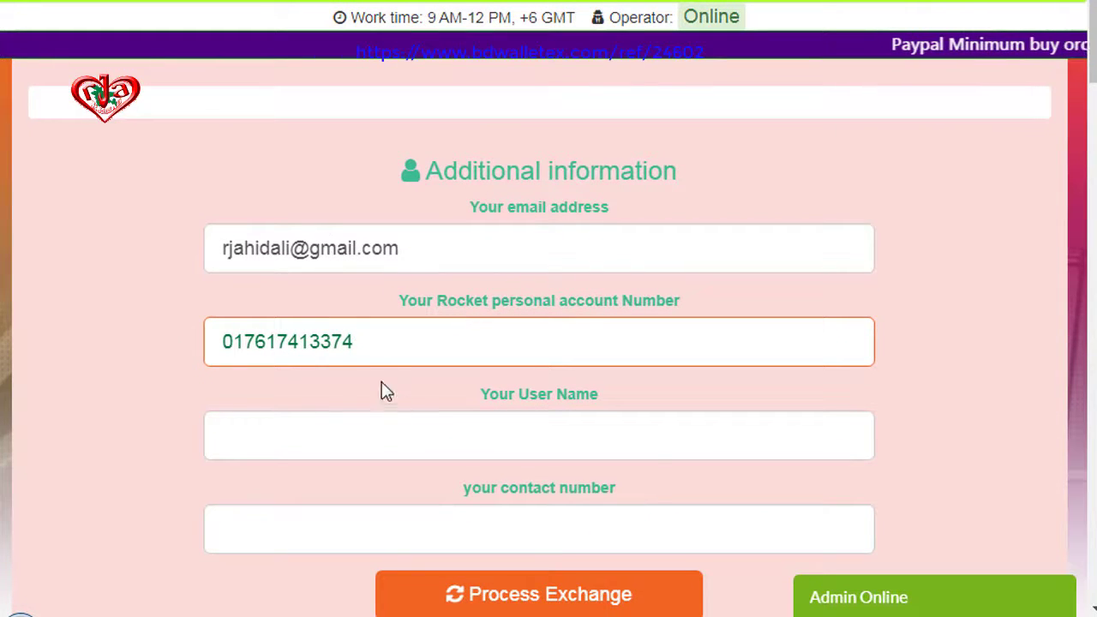
{"action": "left_click_drag", "start_coordinate": [348, 342], "coordinate": [342, 344]}
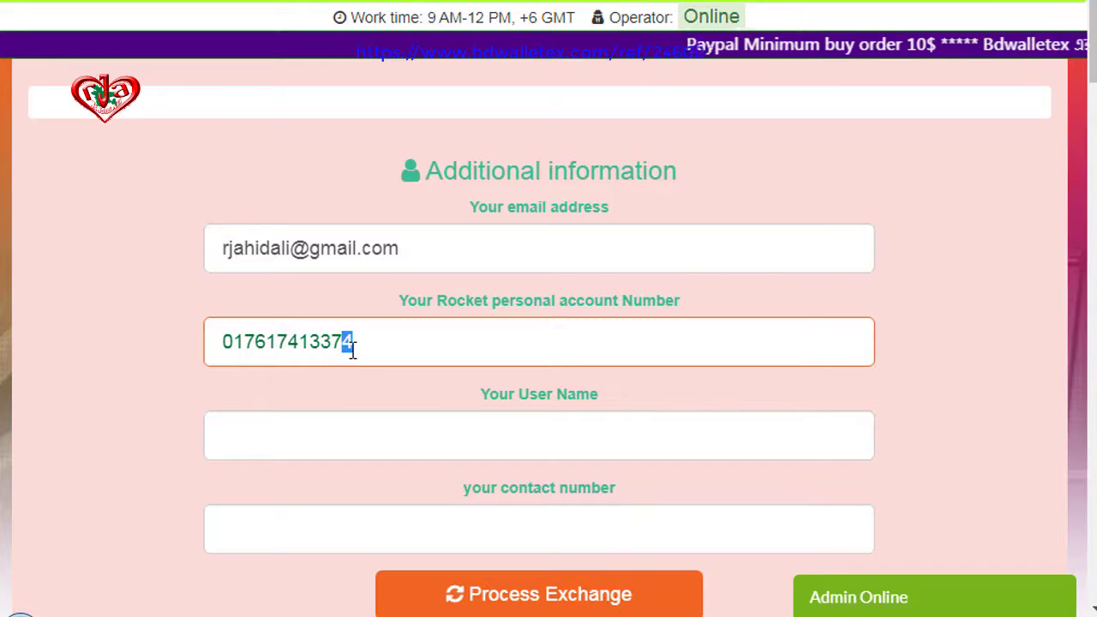
{"action": "left_click", "coordinate": [350, 346]}
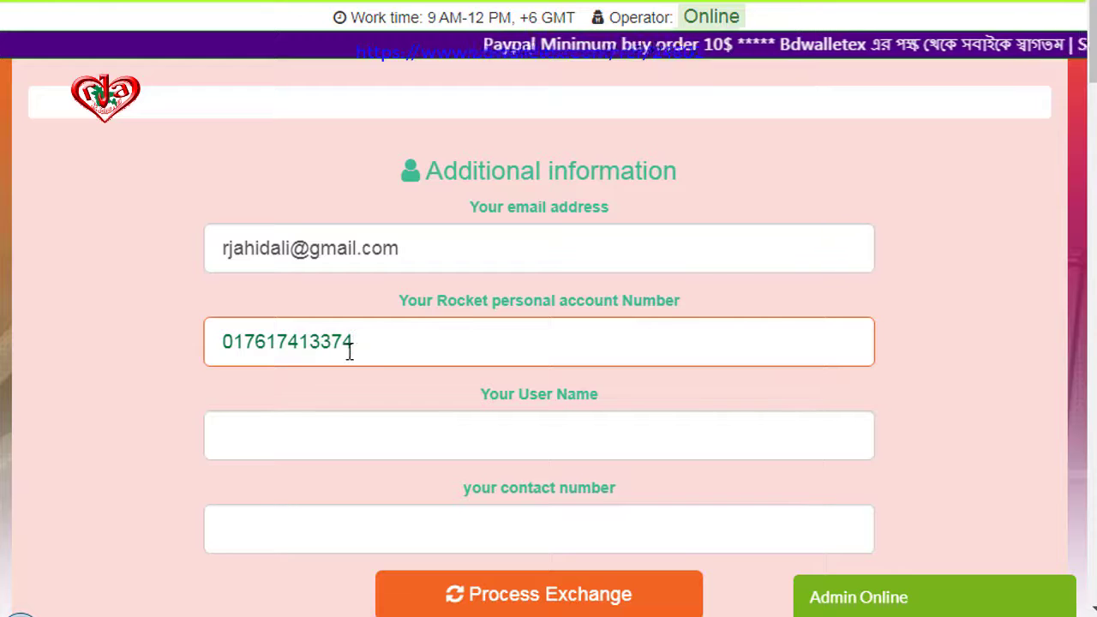
{"action": "scroll", "coordinate": [421, 335], "scroll_direction": "down", "scroll_amount": 3}
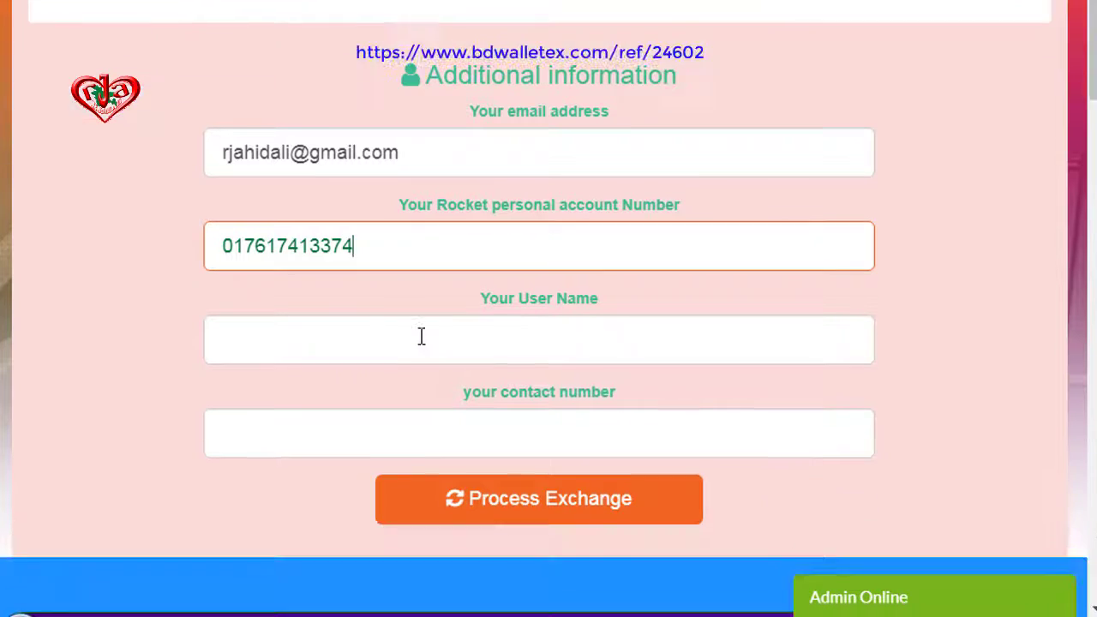
{"action": "left_click", "coordinate": [540, 212]}
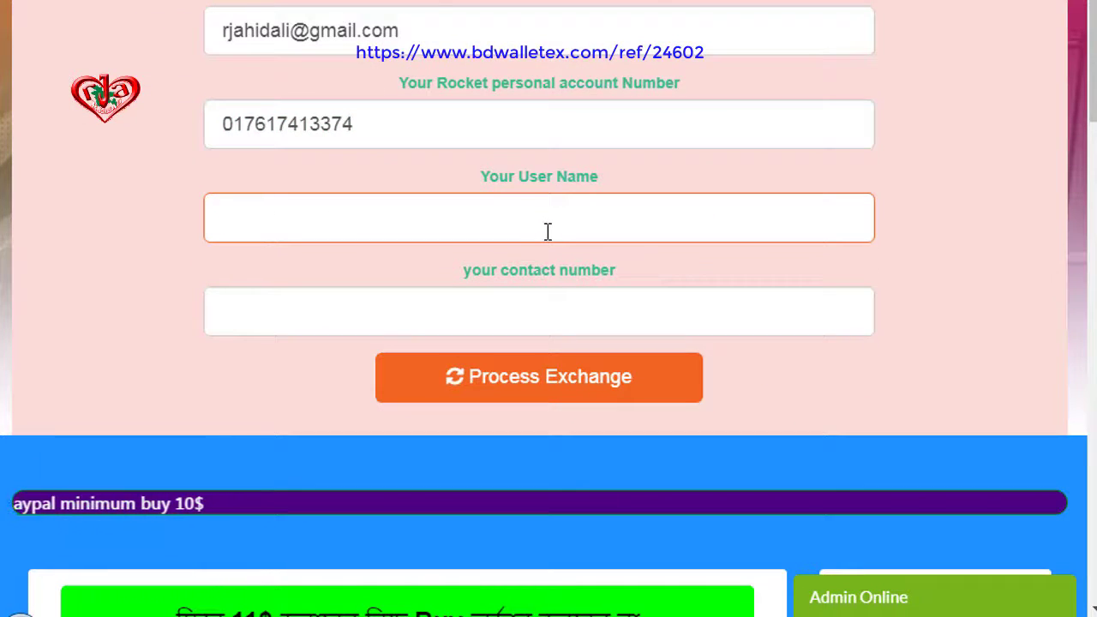
{"action": "scroll", "coordinate": [548, 231], "scroll_direction": "up", "scroll_amount": 1}
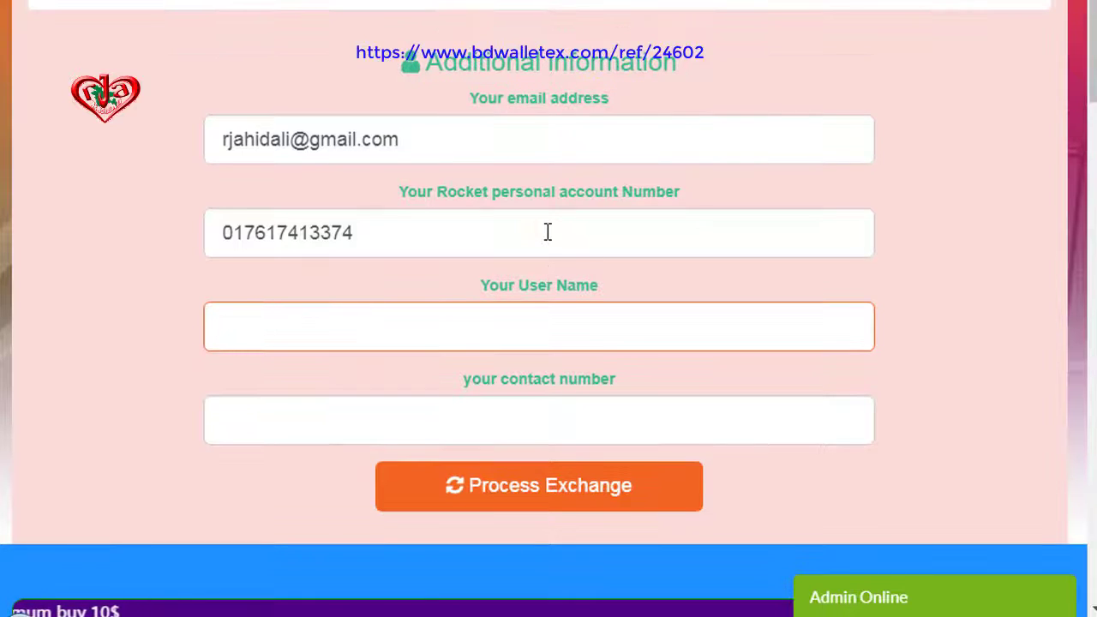
{"action": "scroll", "coordinate": [506, 309], "scroll_direction": "up", "scroll_amount": 2}
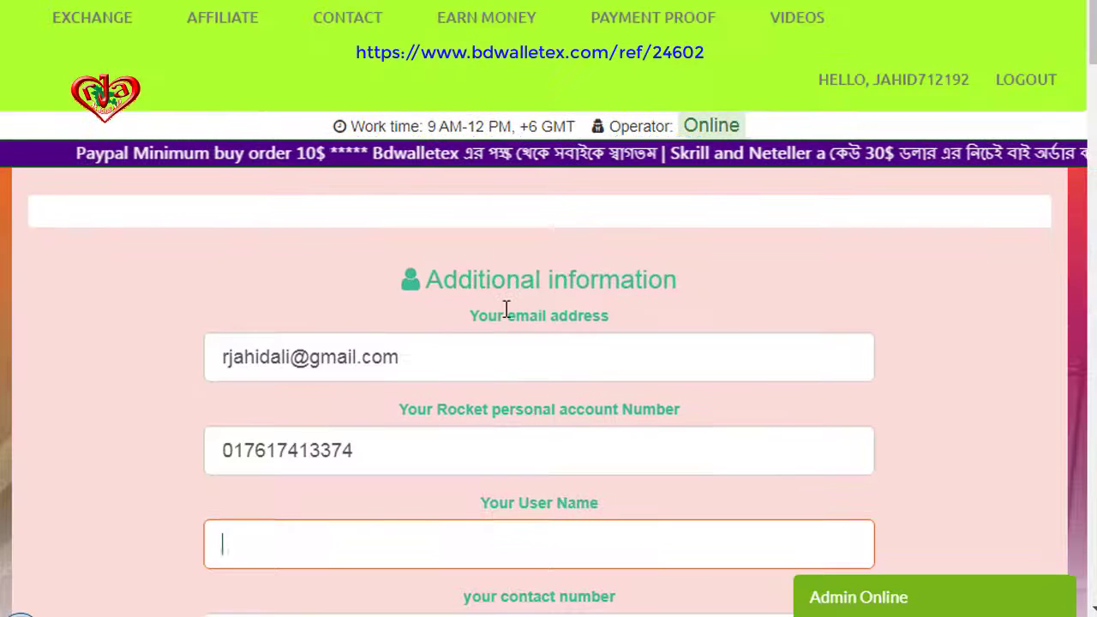
{"action": "scroll", "coordinate": [260, 209], "scroll_direction": "down", "scroll_amount": 1}
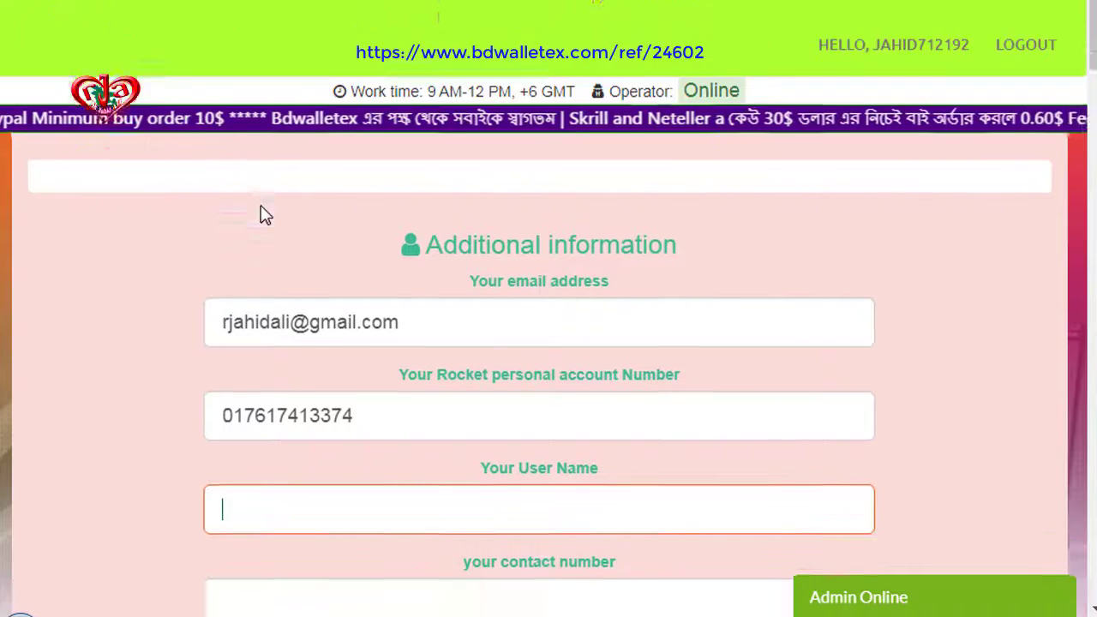
{"action": "scroll", "coordinate": [597, 252], "scroll_direction": "up", "scroll_amount": 1}
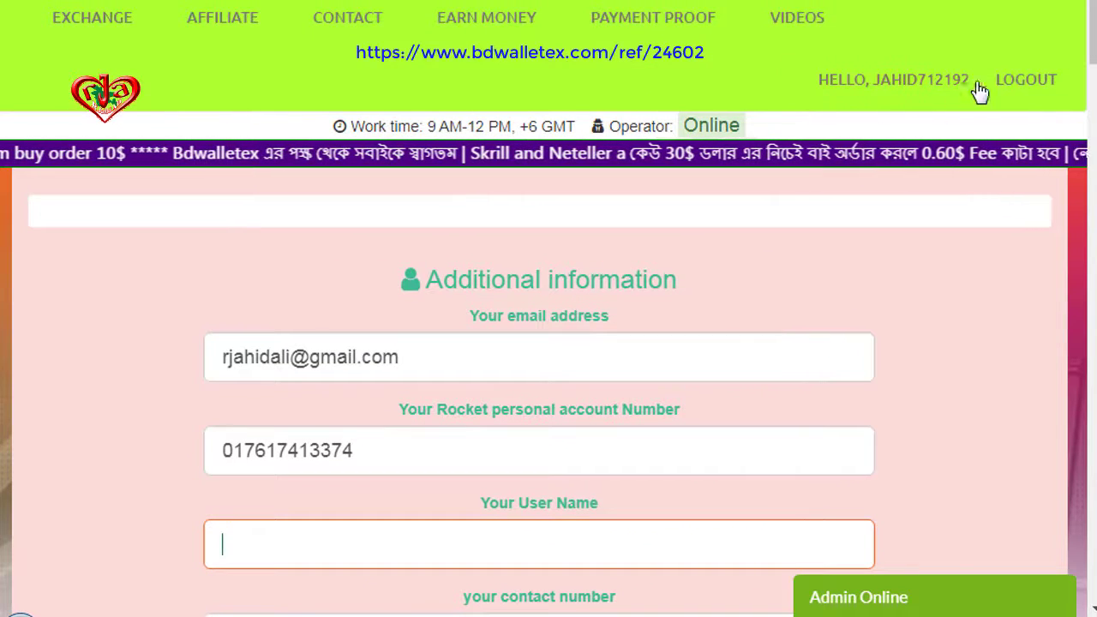
{"action": "left_click_drag", "start_coordinate": [966, 86], "coordinate": [762, 101]}
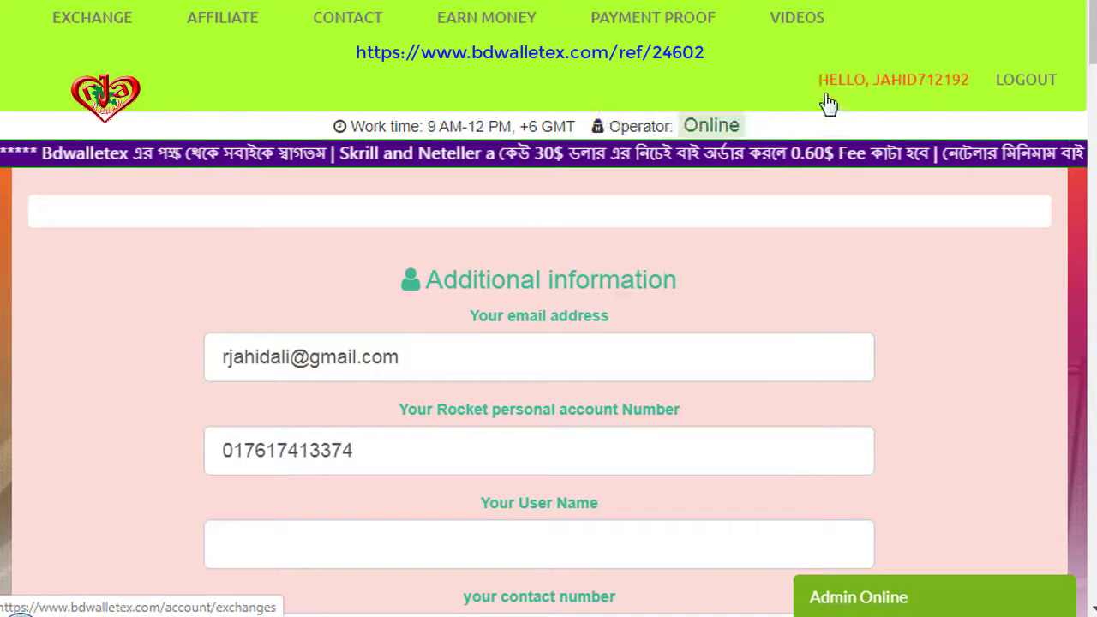
Open the account page in a new tab and copy the username from its greeting.
{"action": "right_click", "coordinate": [896, 81]}
{"action": "left_click", "coordinate": [900, 98]}
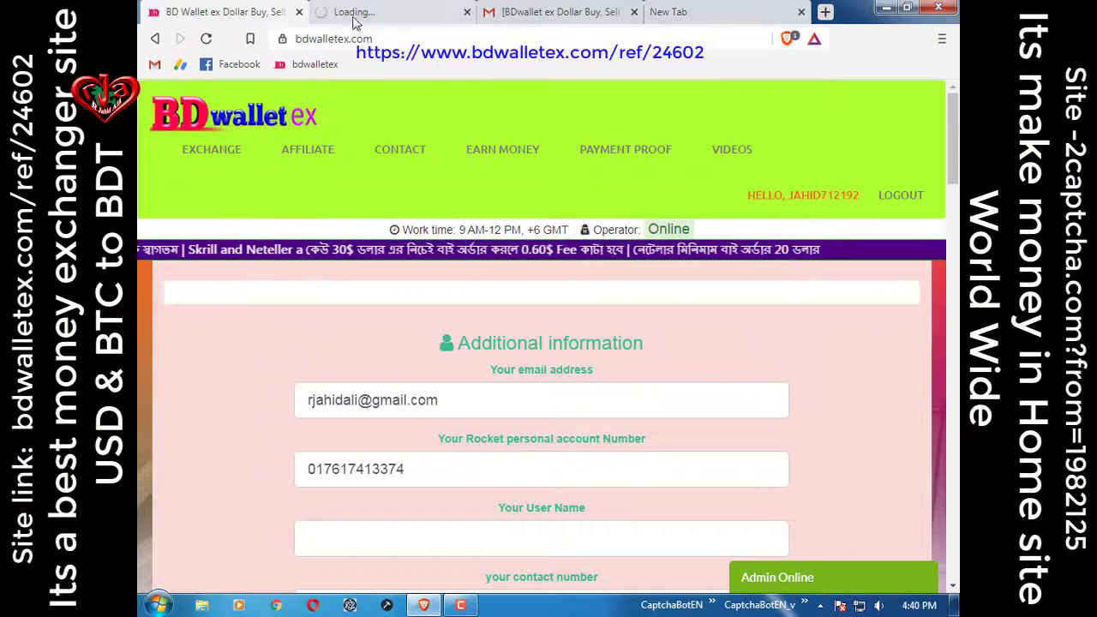
{"action": "left_click", "coordinate": [360, 12]}
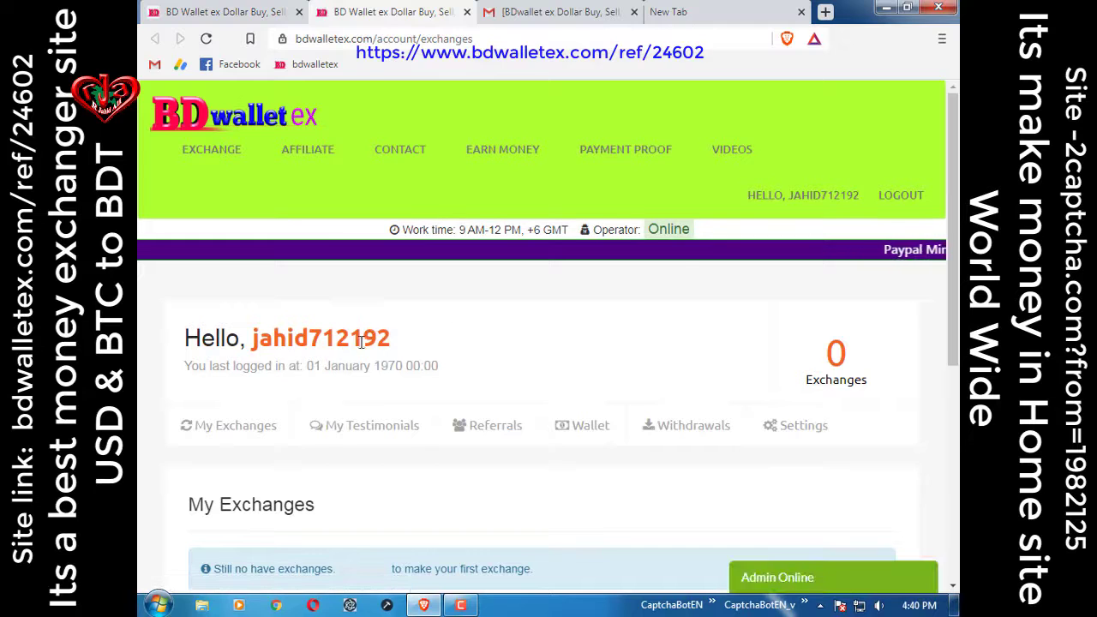
{"action": "left_click_drag", "start_coordinate": [390, 339], "coordinate": [274, 340]}
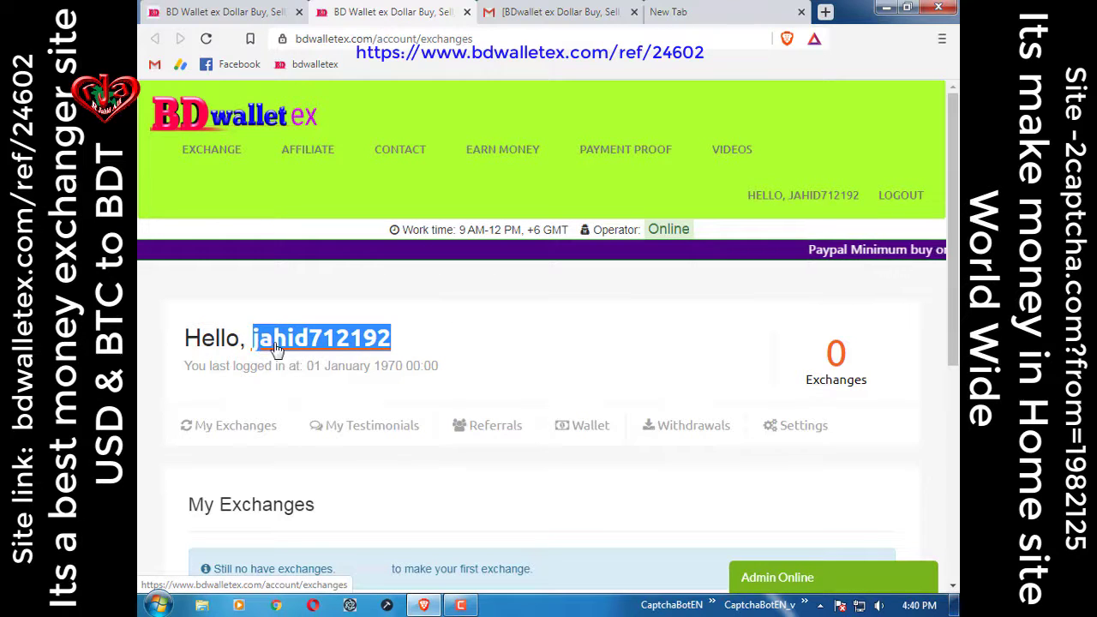
{"action": "right_click", "coordinate": [273, 343]}
{"action": "left_click", "coordinate": [317, 489]}
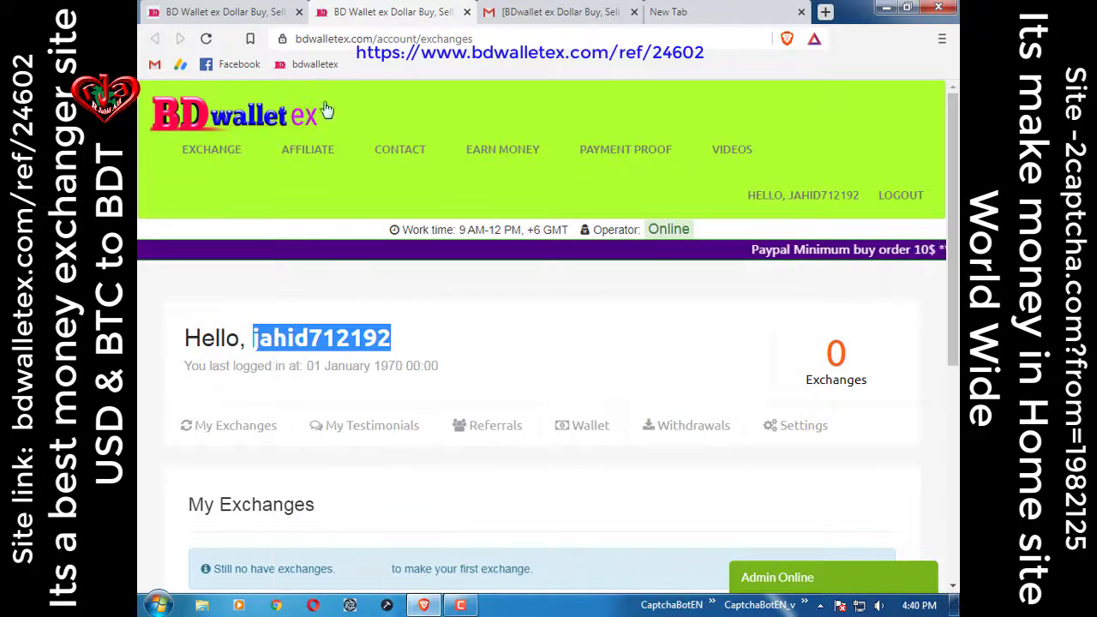
Back on the form, paste the copied username into Your User Name.
{"action": "left_click", "coordinate": [218, 12]}
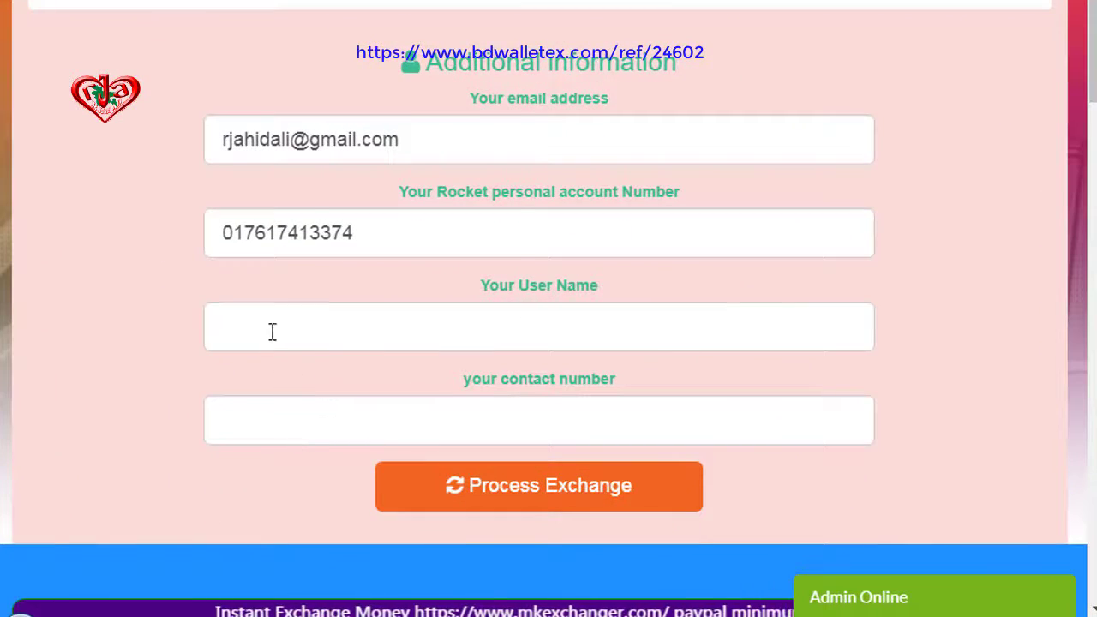
{"action": "right_click", "coordinate": [272, 331]}
{"action": "left_click", "coordinate": [323, 128]}
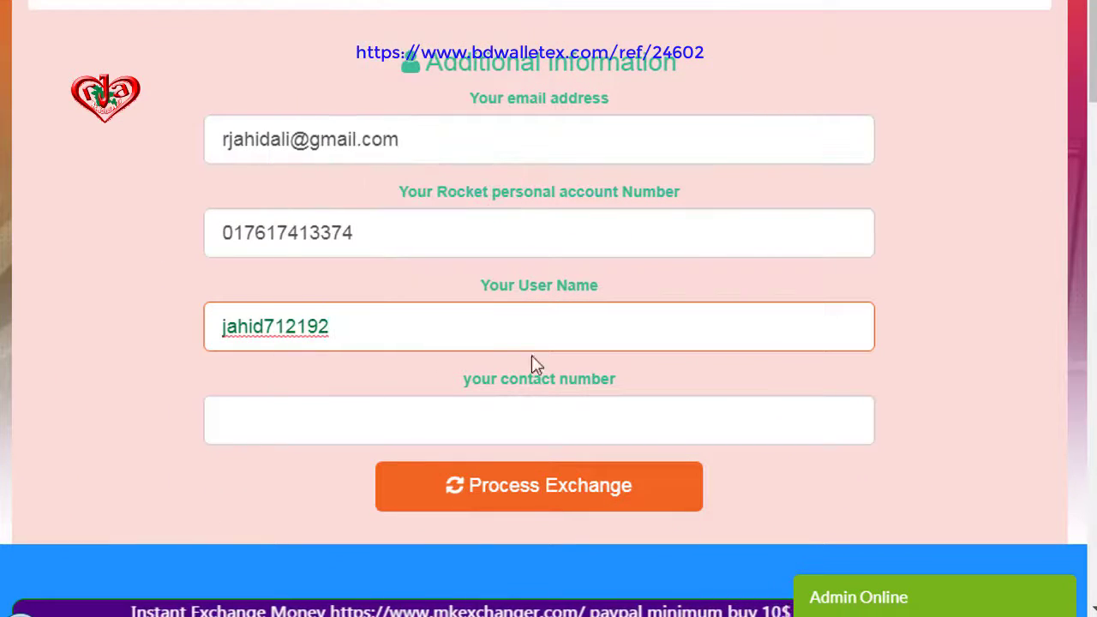
{"action": "scroll", "coordinate": [531, 354], "scroll_direction": "down", "scroll_amount": 3}
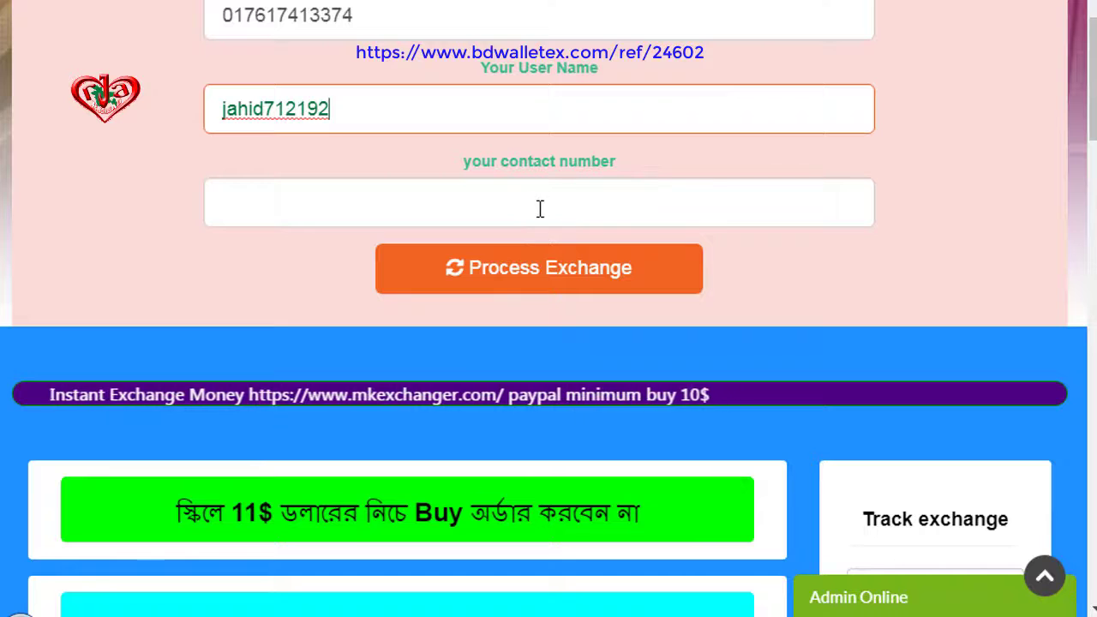
Copy the Rocket account number into the contact number field and process the exchange.
{"action": "left_click", "coordinate": [539, 207]}
{"action": "left_click_drag", "start_coordinate": [343, 14], "coordinate": [221, 15]}
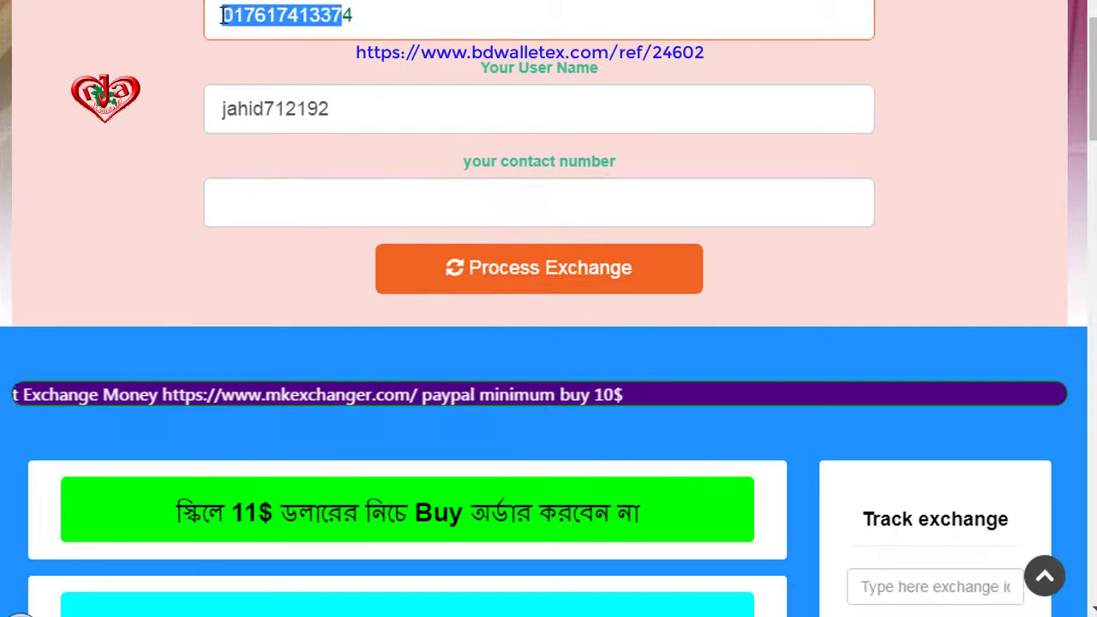
{"action": "right_click", "coordinate": [240, 20]}
{"action": "left_click", "coordinate": [288, 64]}
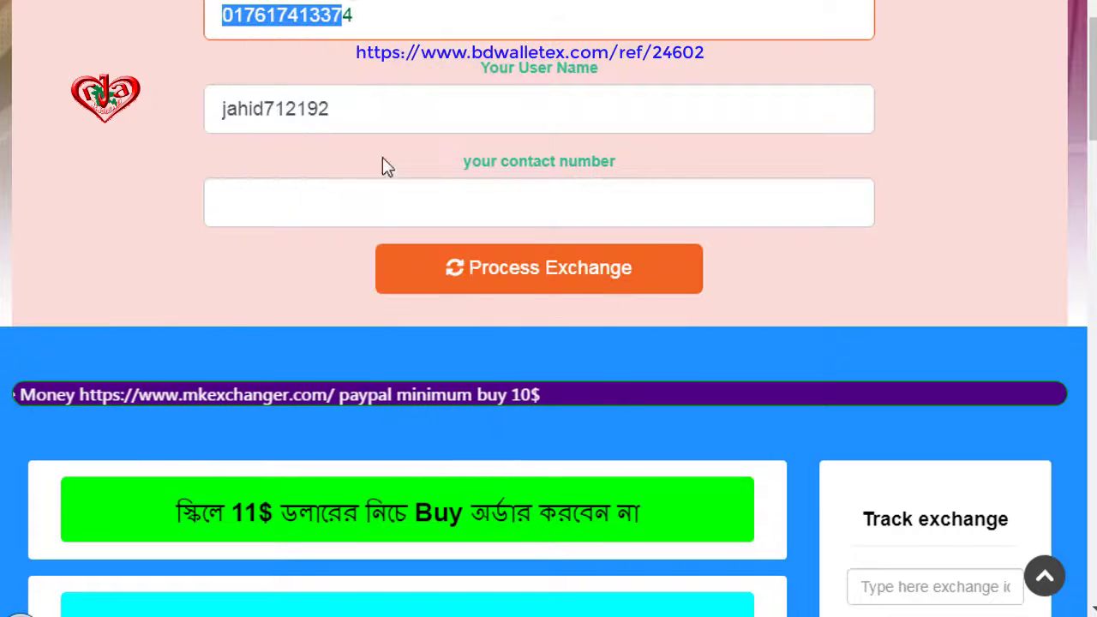
{"action": "right_click", "coordinate": [288, 202]}
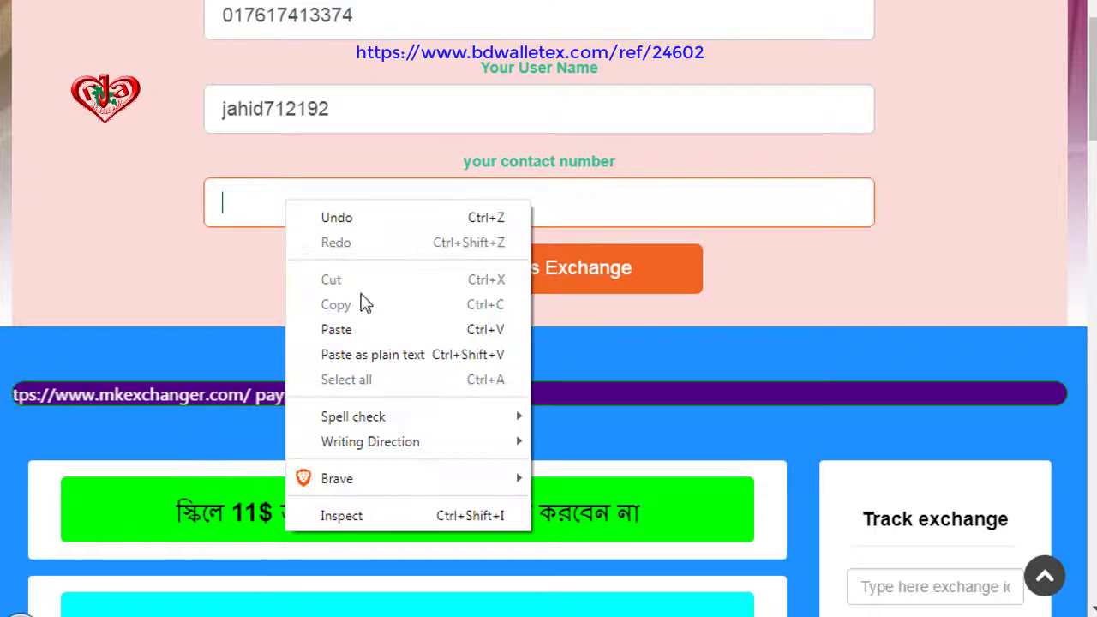
{"action": "left_click", "coordinate": [350, 326]}
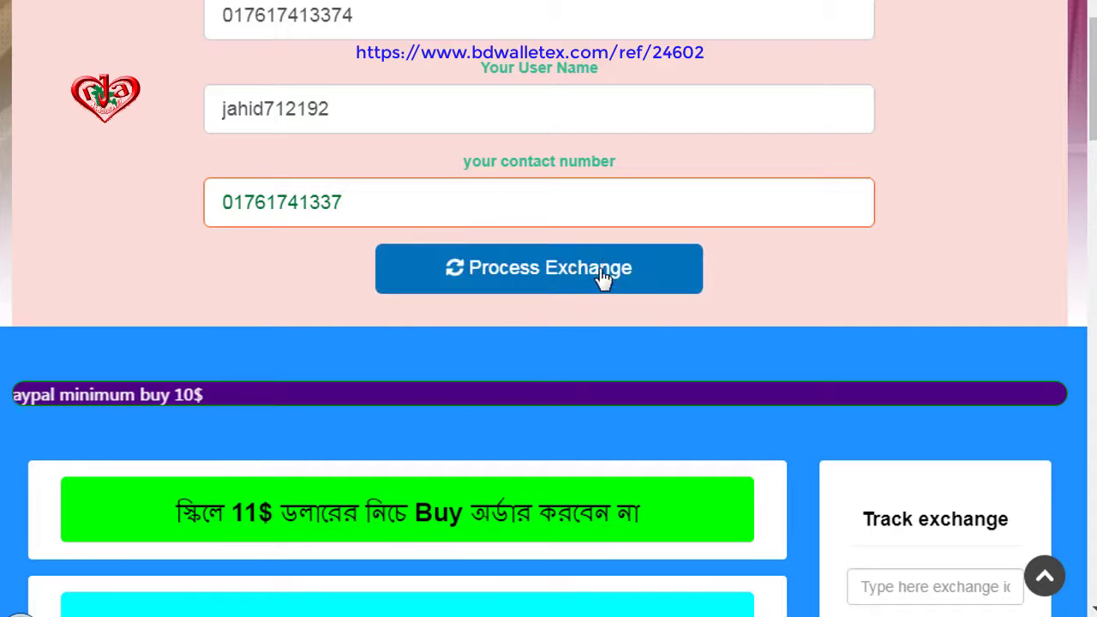
{"action": "scroll", "coordinate": [582, 306], "scroll_direction": "up", "scroll_amount": 1}
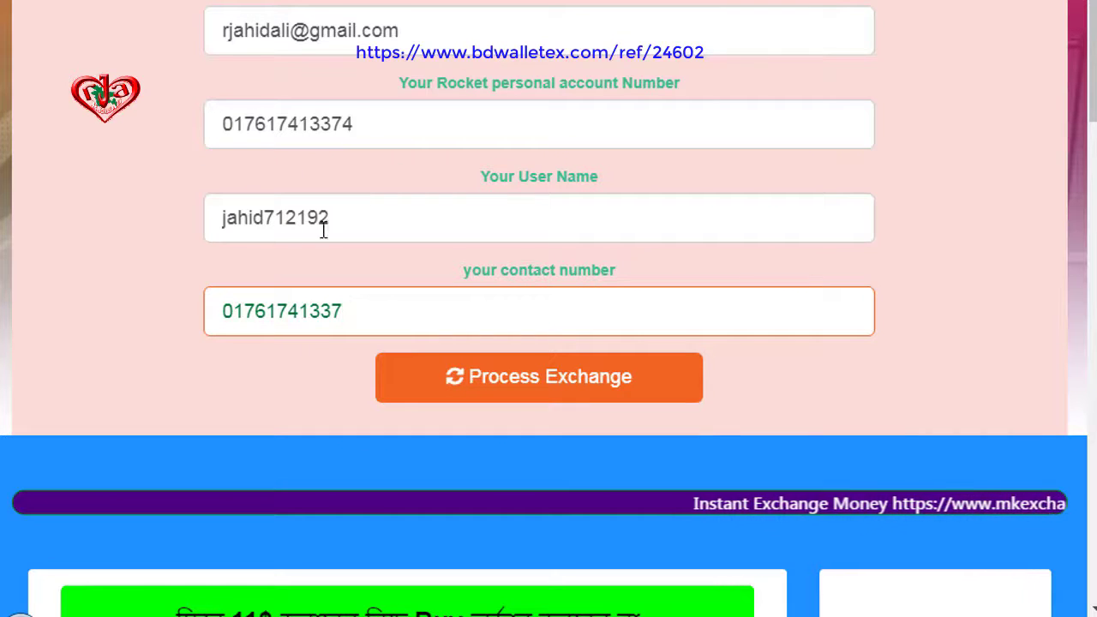
{"action": "left_click", "coordinate": [541, 393]}
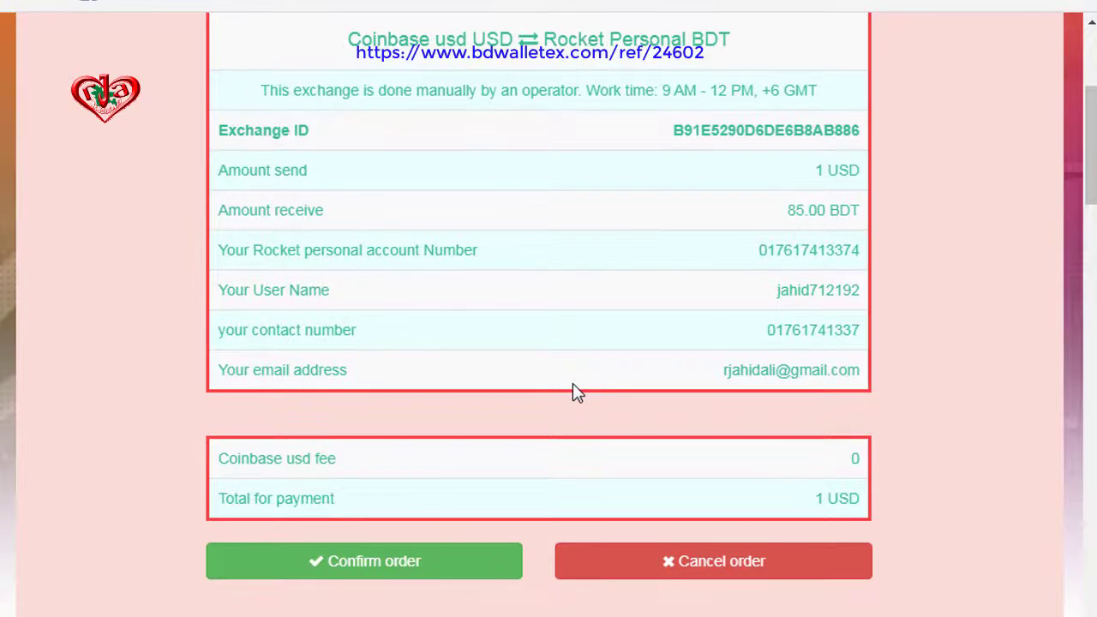
Review the 1 USD for 85.00 BDT order summary and select the Exchange ID value.
{"action": "scroll", "coordinate": [572, 383], "scroll_direction": "up", "scroll_amount": 3}
{"action": "scroll", "coordinate": [745, 369], "scroll_direction": "down", "scroll_amount": 3}
{"action": "left_click_drag", "start_coordinate": [221, 129], "coordinate": [306, 131]}
{"action": "left_click", "coordinate": [333, 137]}
{"action": "left_click_drag", "start_coordinate": [677, 130], "coordinate": [851, 130]}
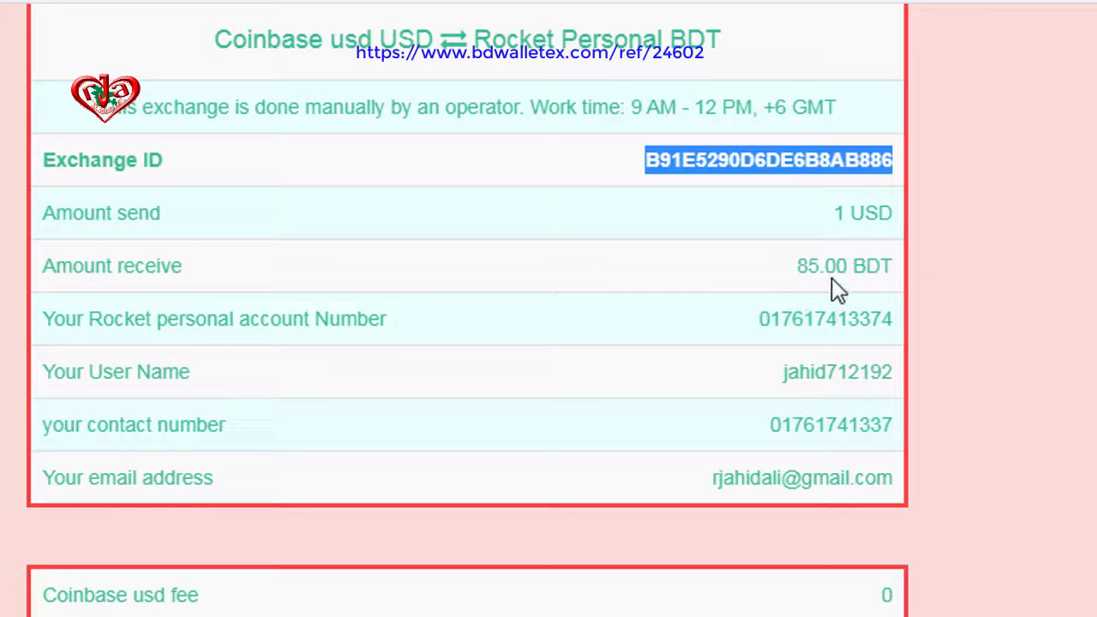
{"action": "scroll", "coordinate": [818, 481], "scroll_direction": "down", "scroll_amount": 2}
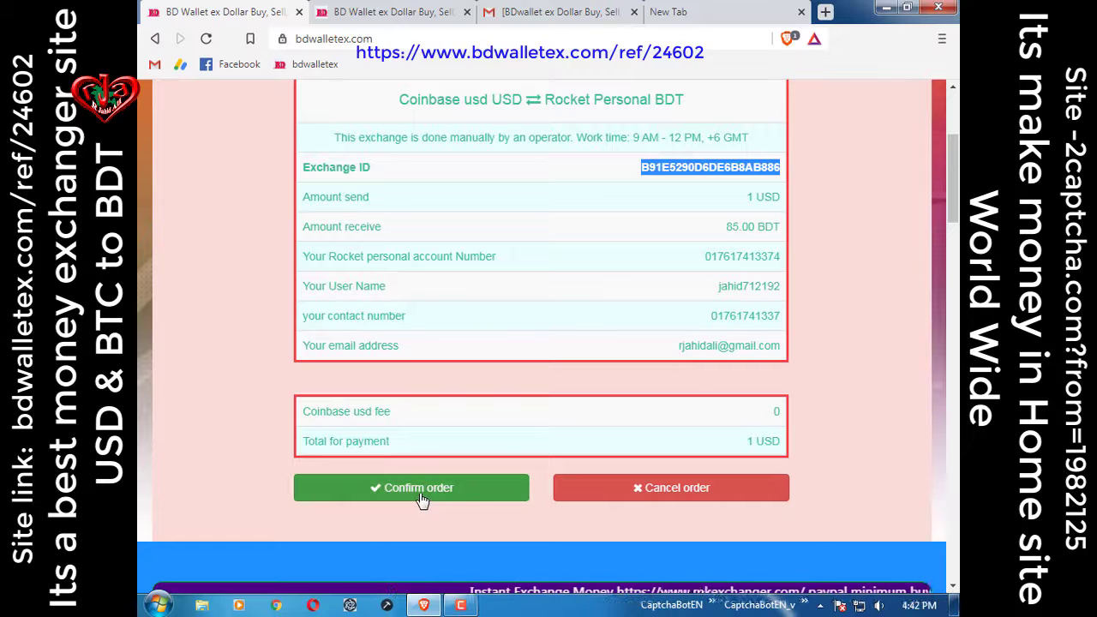
Confirm the exchange order to reveal the manual transfer details.
{"action": "left_click", "coordinate": [419, 490]}
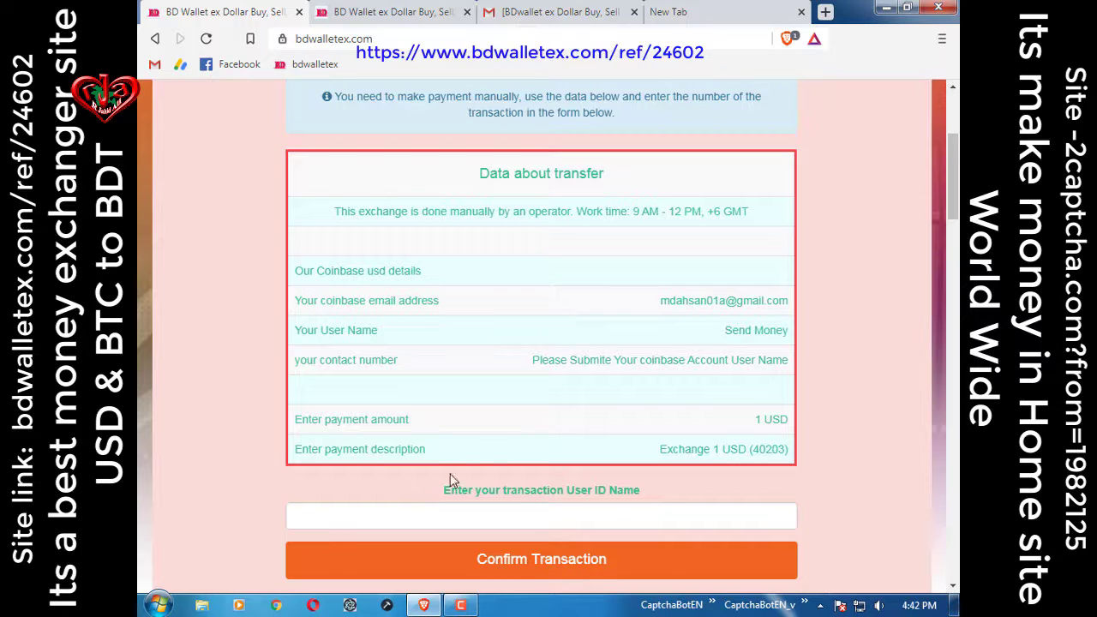
{"action": "scroll", "coordinate": [574, 381], "scroll_direction": "up", "scroll_amount": 3}
{"action": "scroll", "coordinate": [582, 365], "scroll_direction": "down", "scroll_amount": 2}
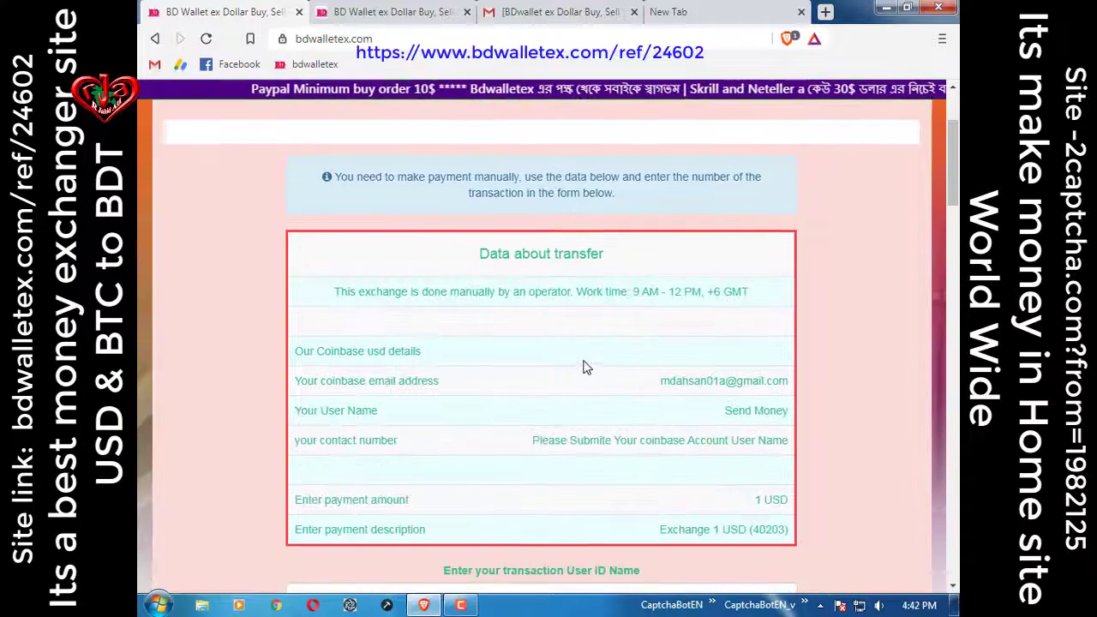
{"action": "scroll", "coordinate": [628, 340], "scroll_direction": "down", "scroll_amount": 1}
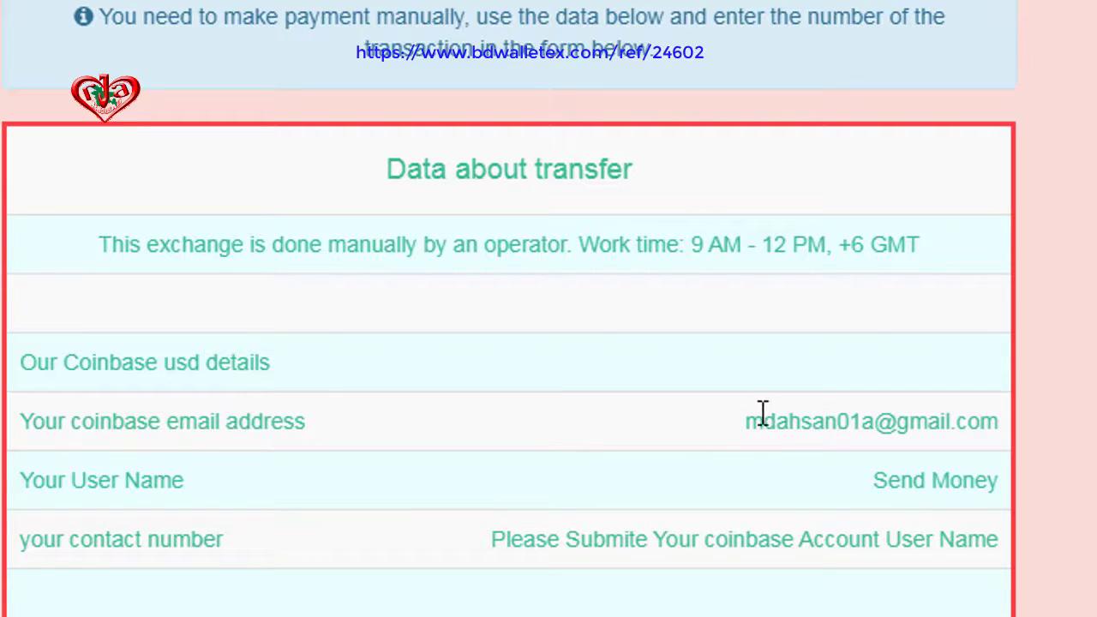
Copy the exchange's Coinbase e-mail address and focus the transaction user ID field.
{"action": "triple_click", "coordinate": [998, 424]}
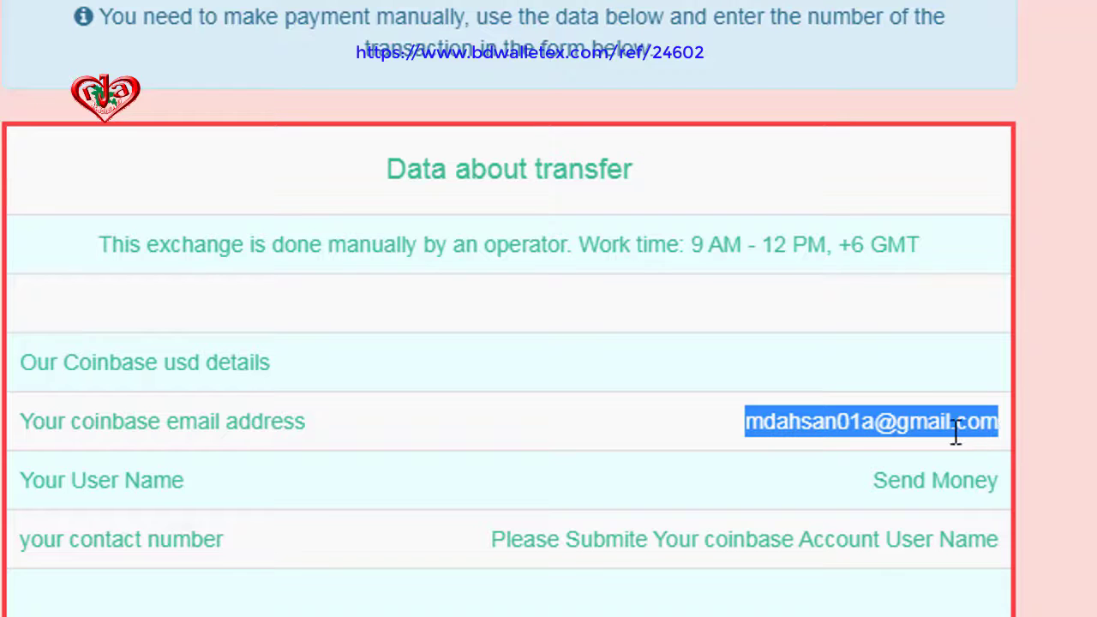
{"action": "right_click", "coordinate": [822, 420]}
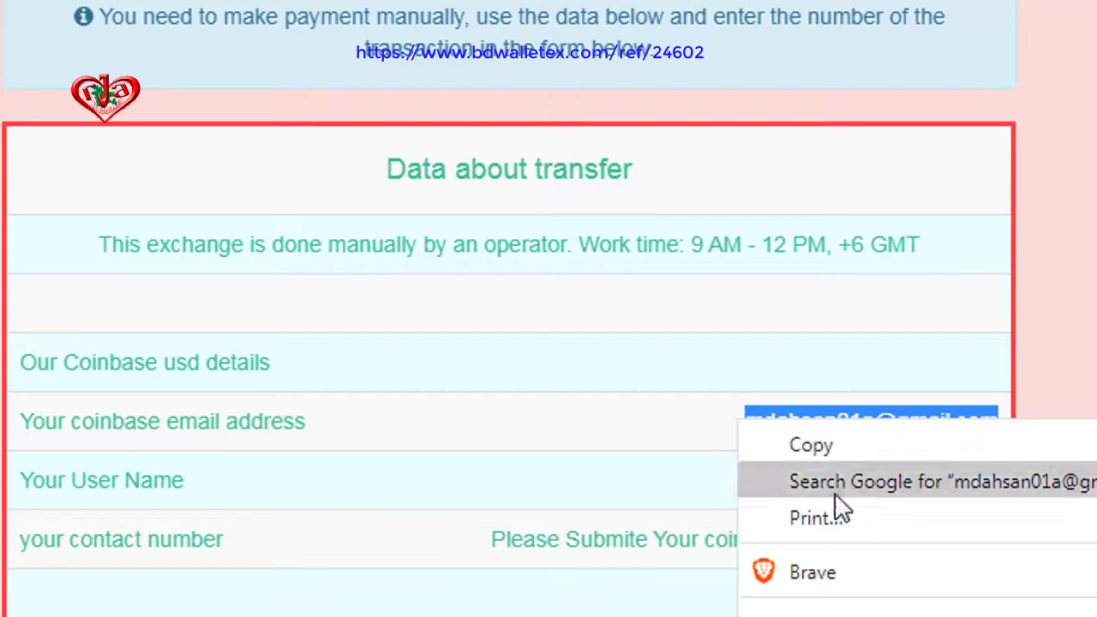
{"action": "left_click", "coordinate": [824, 448]}
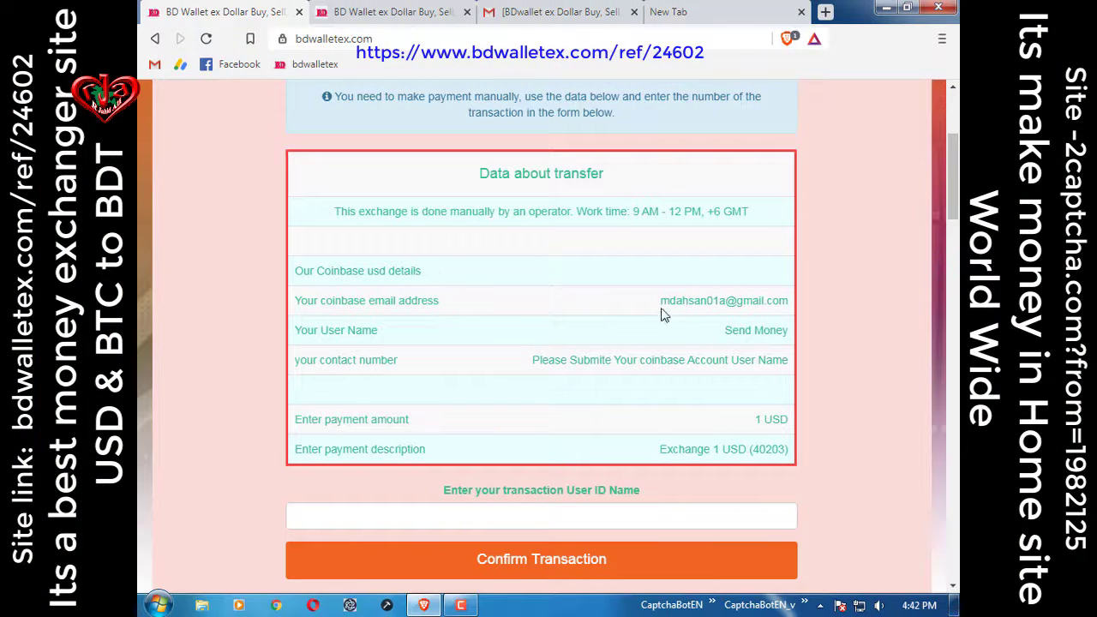
{"action": "left_click_drag", "start_coordinate": [676, 301], "coordinate": [783, 301]}
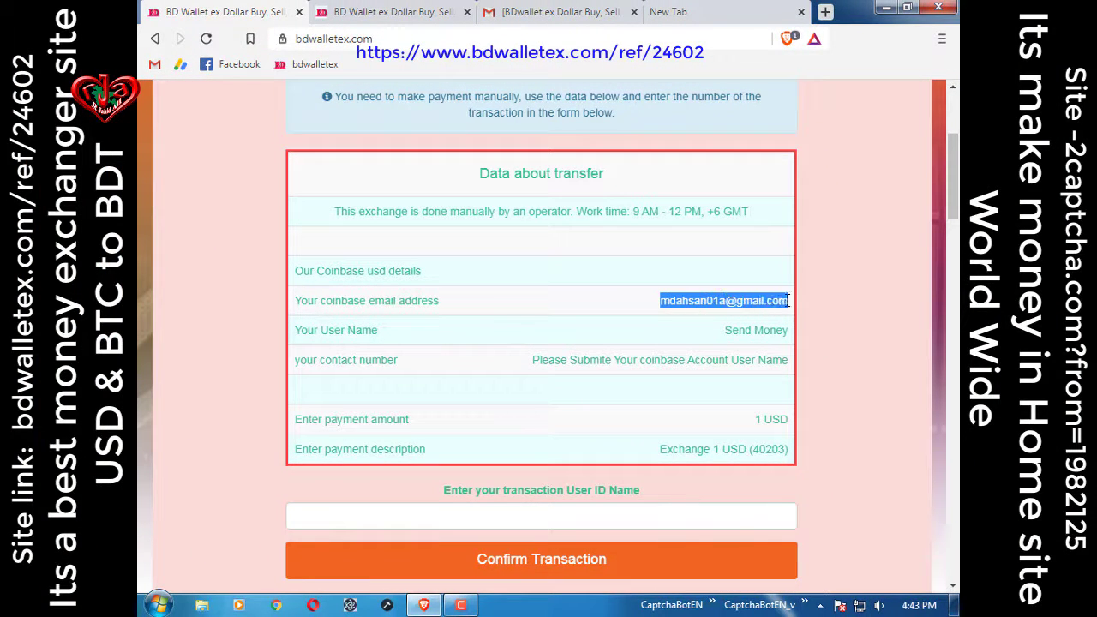
{"action": "triple_click", "coordinate": [784, 301]}
{"action": "left_click", "coordinate": [782, 302]}
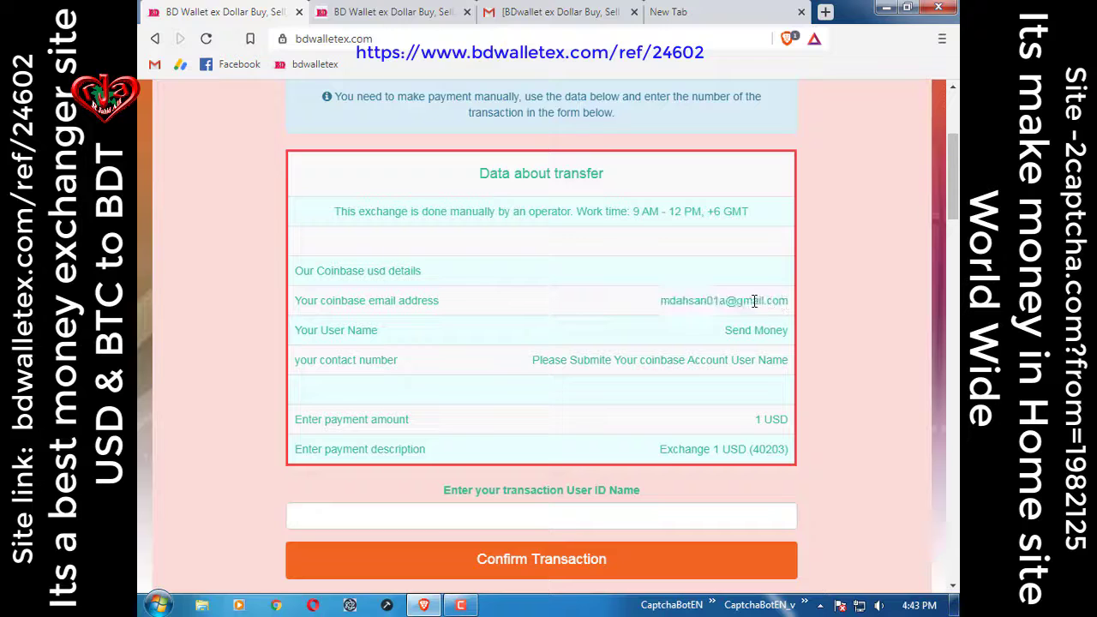
{"action": "triple_click", "coordinate": [754, 301]}
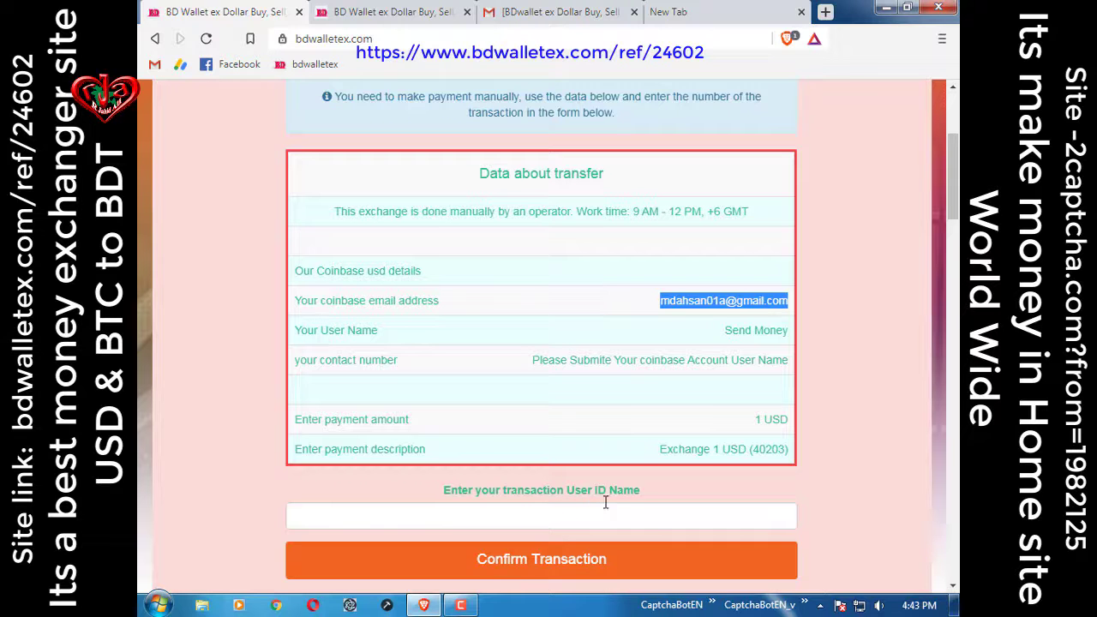
{"action": "scroll", "coordinate": [648, 495], "scroll_direction": "down", "scroll_amount": 1}
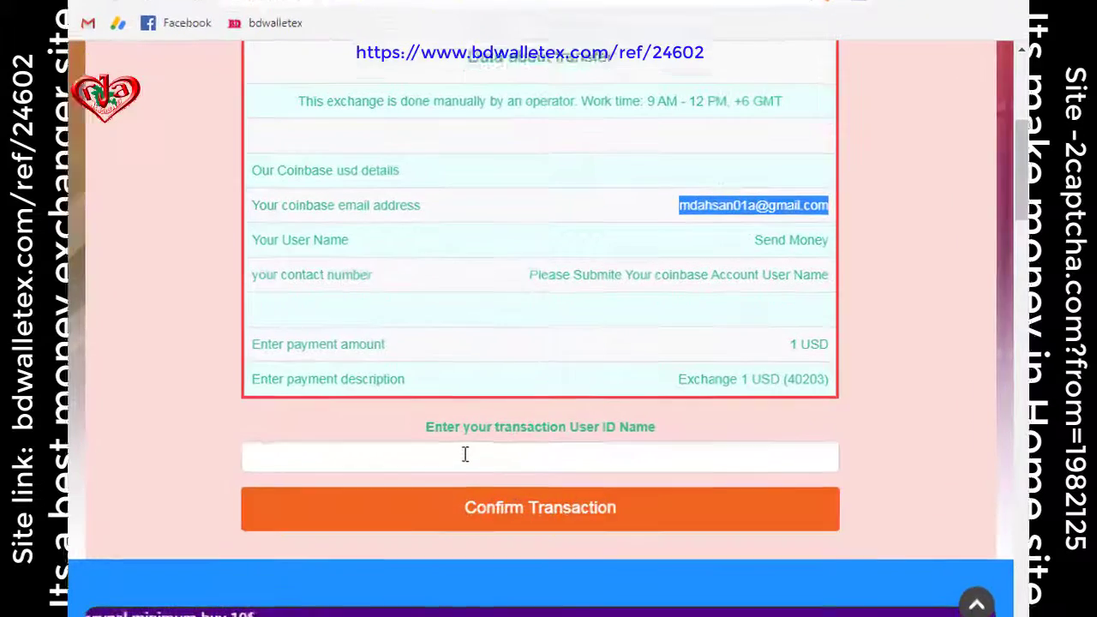
{"action": "left_click", "coordinate": [465, 454]}
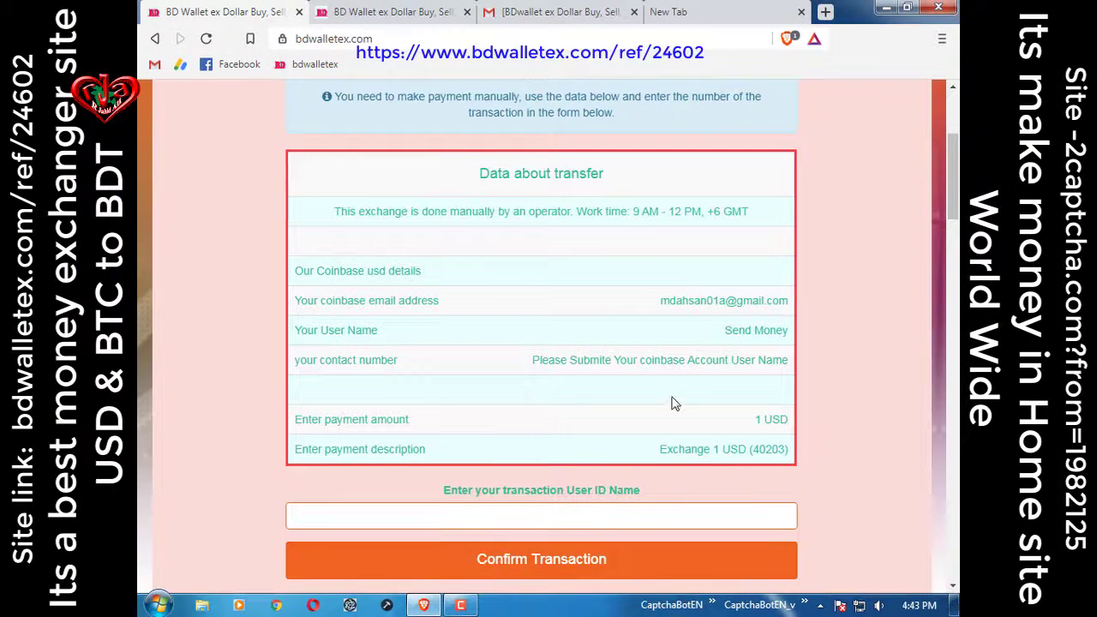
In Opera, close the empty Speed Dial tab and scroll the Coinbase dashboard to Your Portfolio.
{"action": "left_click", "coordinate": [313, 606]}
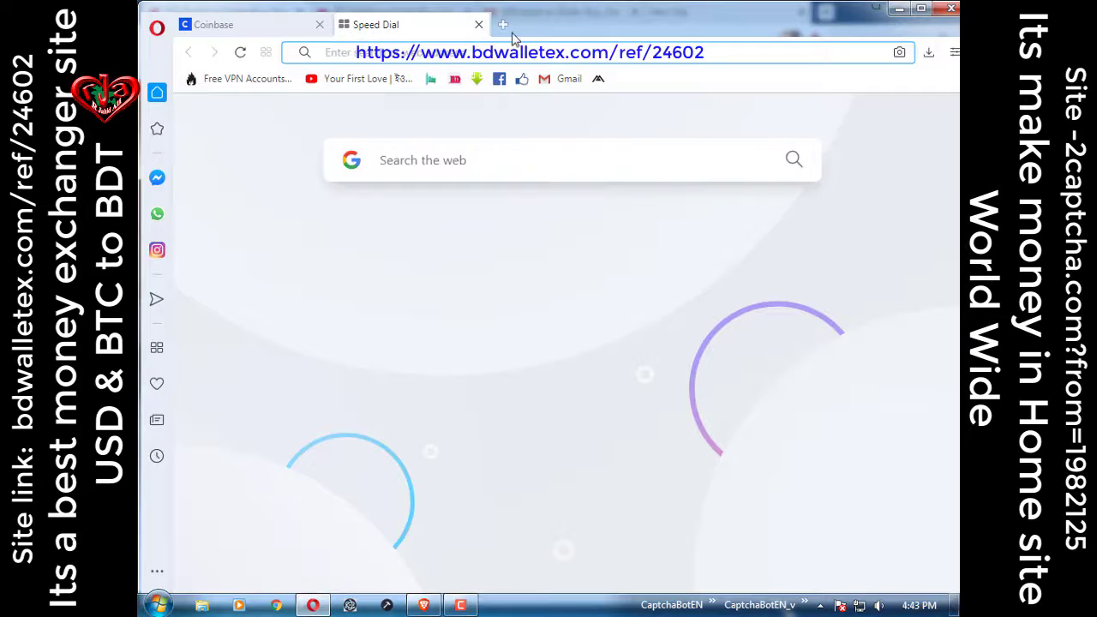
{"action": "left_click", "coordinate": [478, 24]}
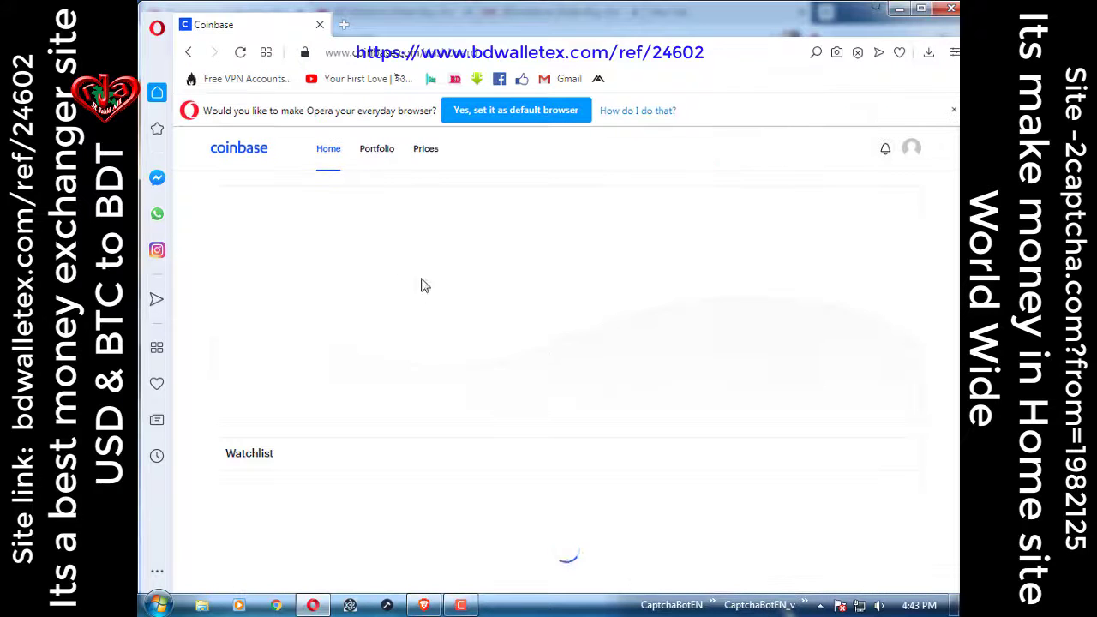
{"action": "scroll", "coordinate": [420, 376], "scroll_direction": "down", "scroll_amount": 4}
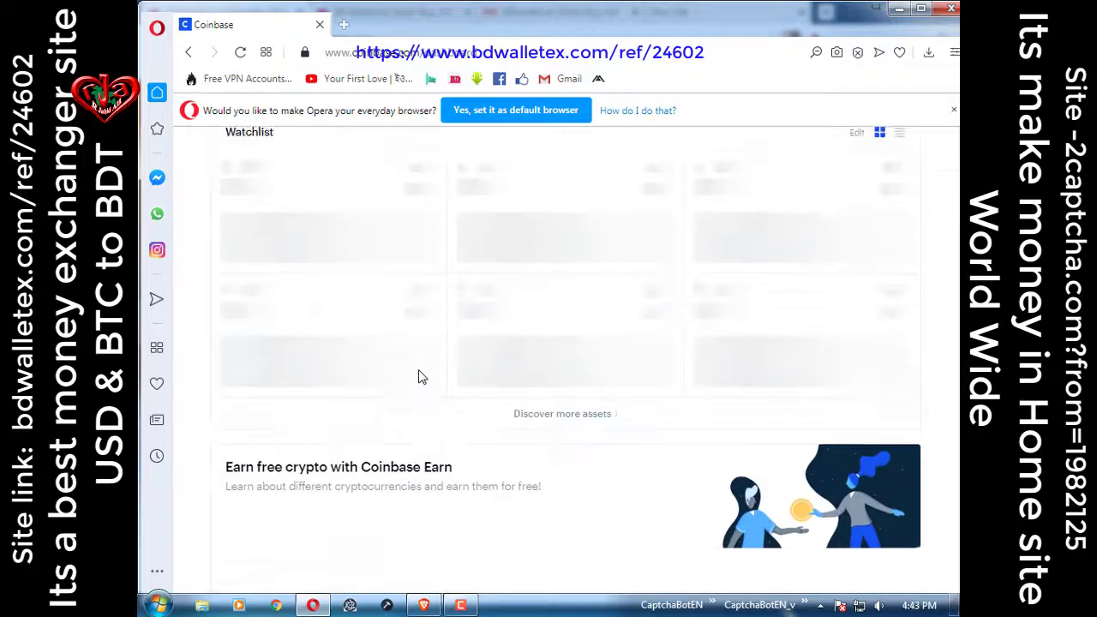
{"action": "scroll", "coordinate": [420, 375], "scroll_direction": "down", "scroll_amount": 2}
{"action": "scroll", "coordinate": [420, 375], "scroll_direction": "down", "scroll_amount": 2}
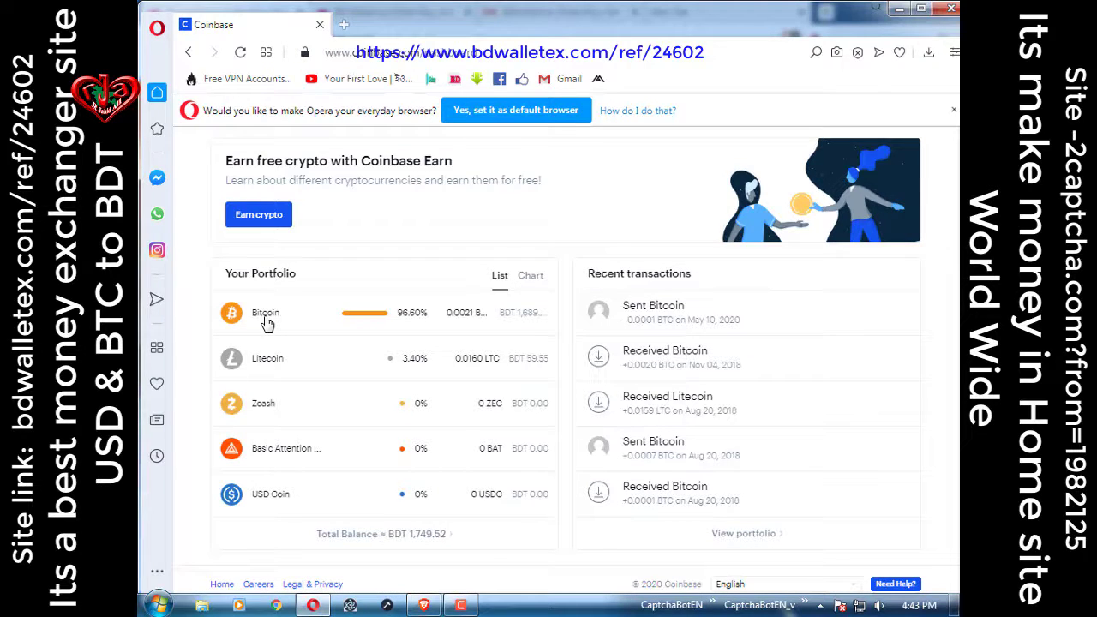
Open the Bitcoin wallet and check its 0.00206200 BTC (BDT 1,689.90) balance.
{"action": "left_click", "coordinate": [266, 322]}
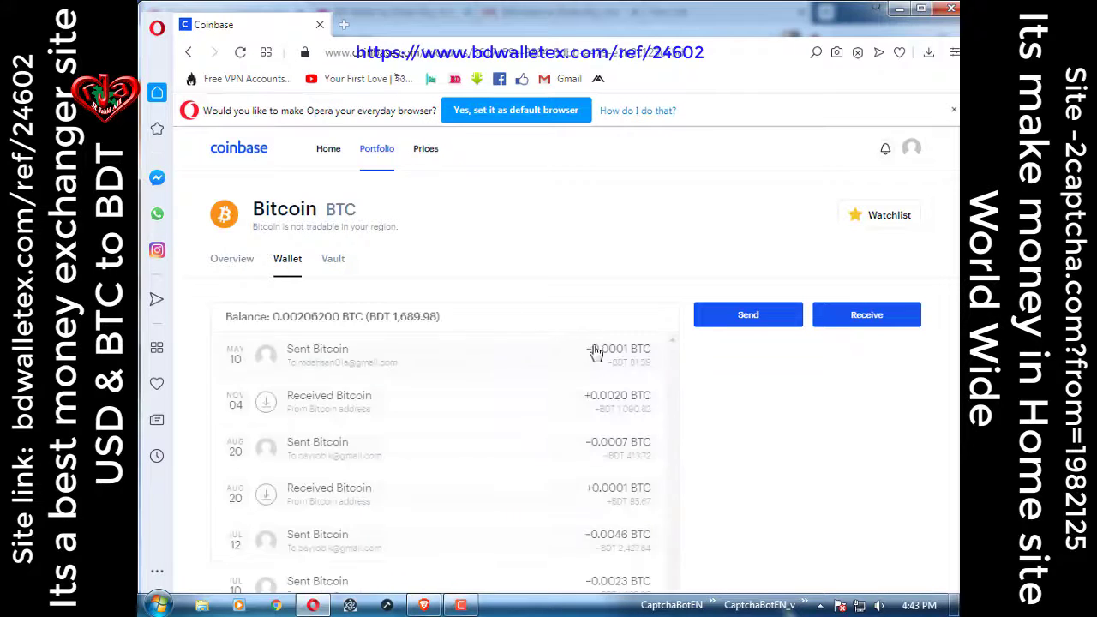
{"action": "scroll", "coordinate": [659, 298], "scroll_direction": "down", "scroll_amount": 1}
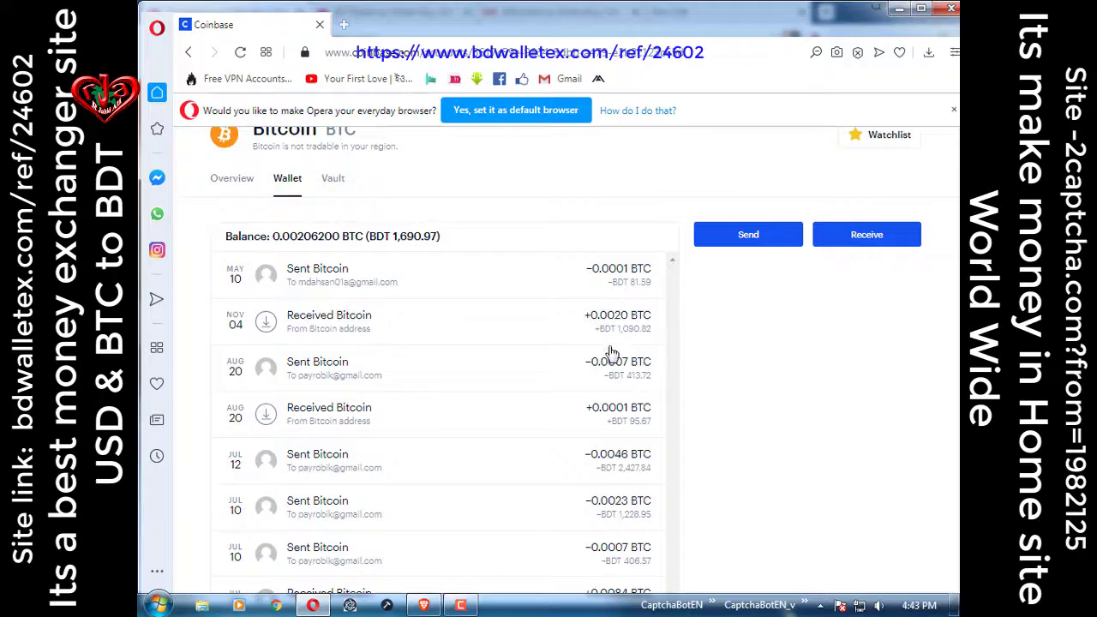
{"action": "scroll", "coordinate": [366, 303], "scroll_direction": "up", "scroll_amount": 1}
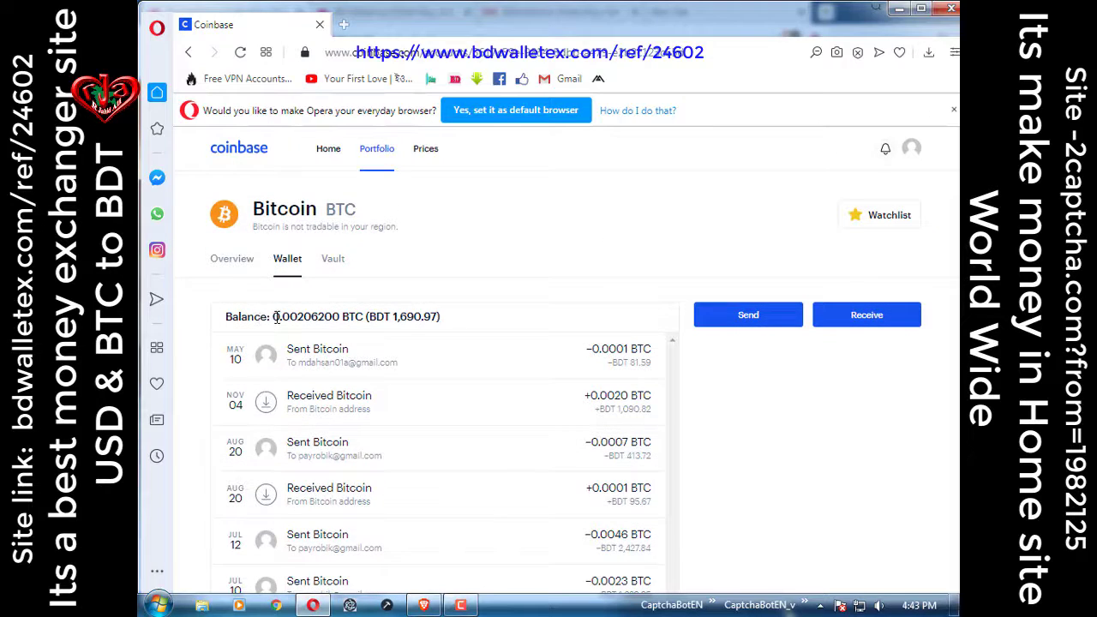
{"action": "left_click_drag", "start_coordinate": [276, 317], "coordinate": [366, 321]}
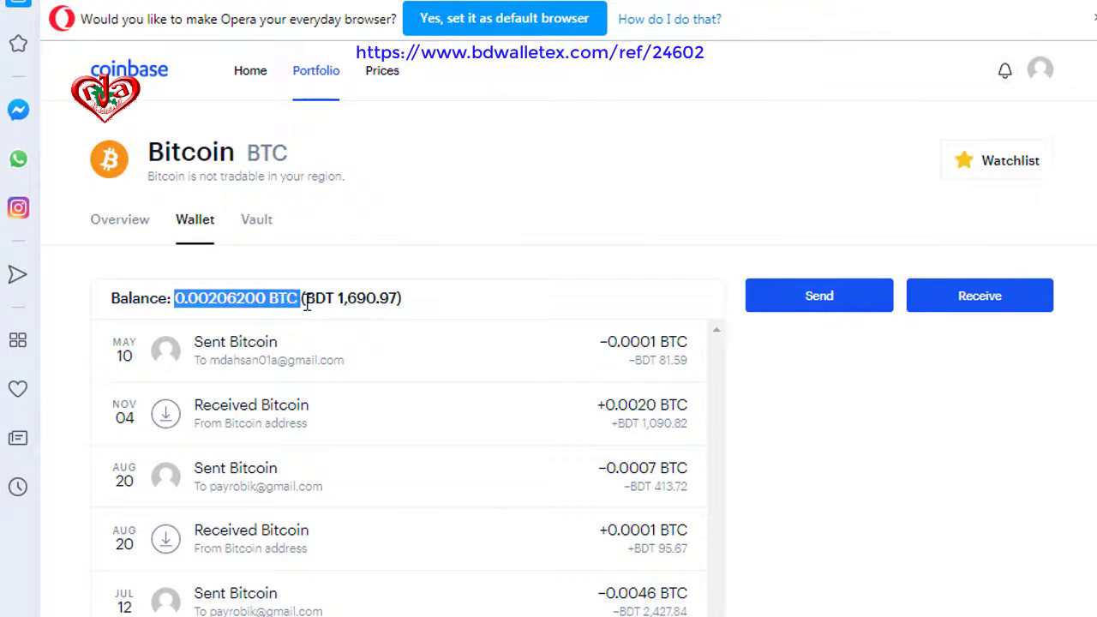
{"action": "left_click_drag", "start_coordinate": [306, 306], "coordinate": [416, 310]}
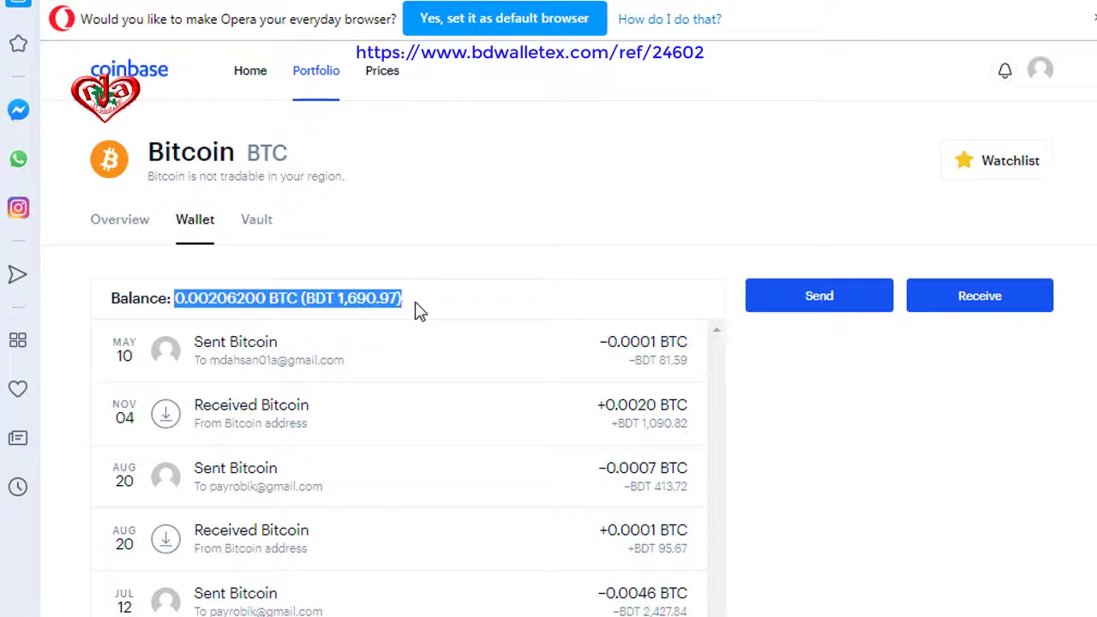
{"action": "left_click", "coordinate": [328, 297]}
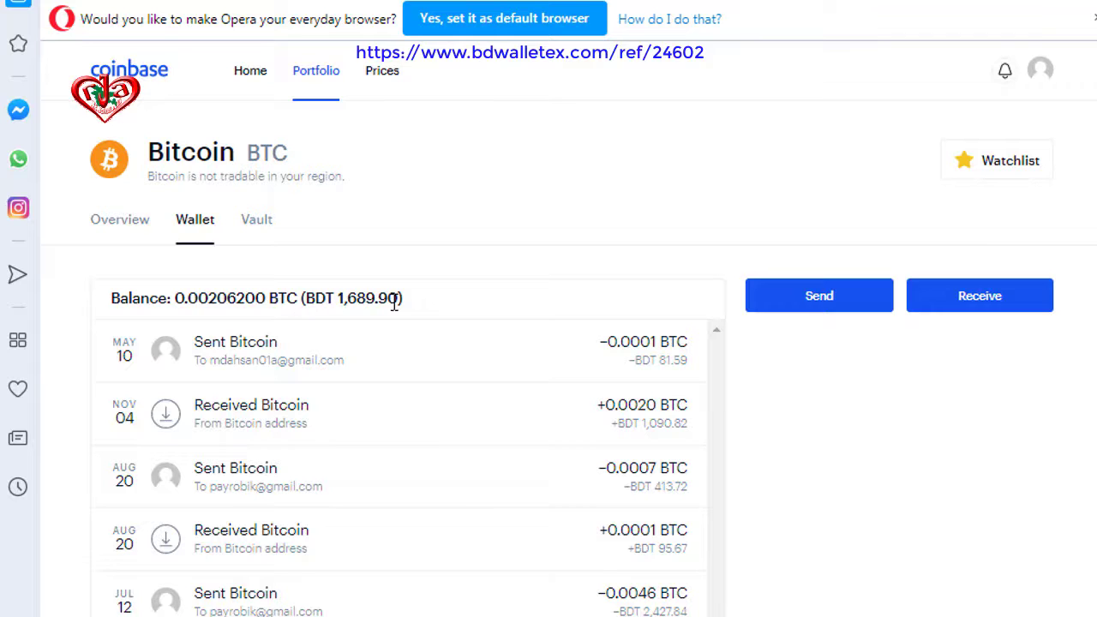
{"action": "scroll", "coordinate": [959, 518], "scroll_direction": "down", "scroll_amount": 1}
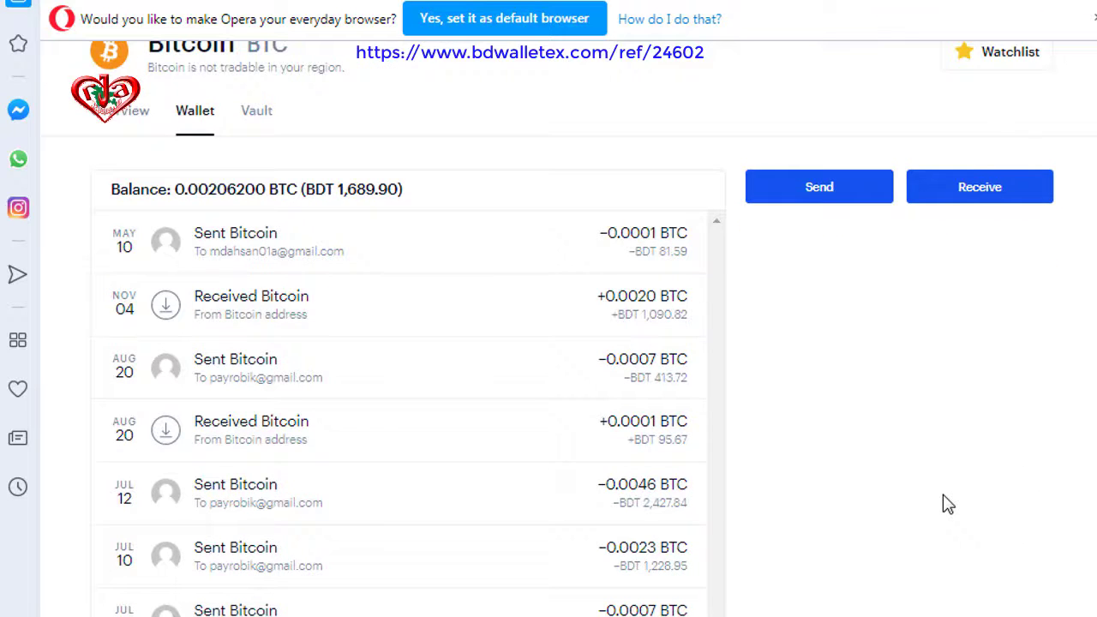
{"action": "scroll", "coordinate": [947, 503], "scroll_direction": "up", "scroll_amount": 1}
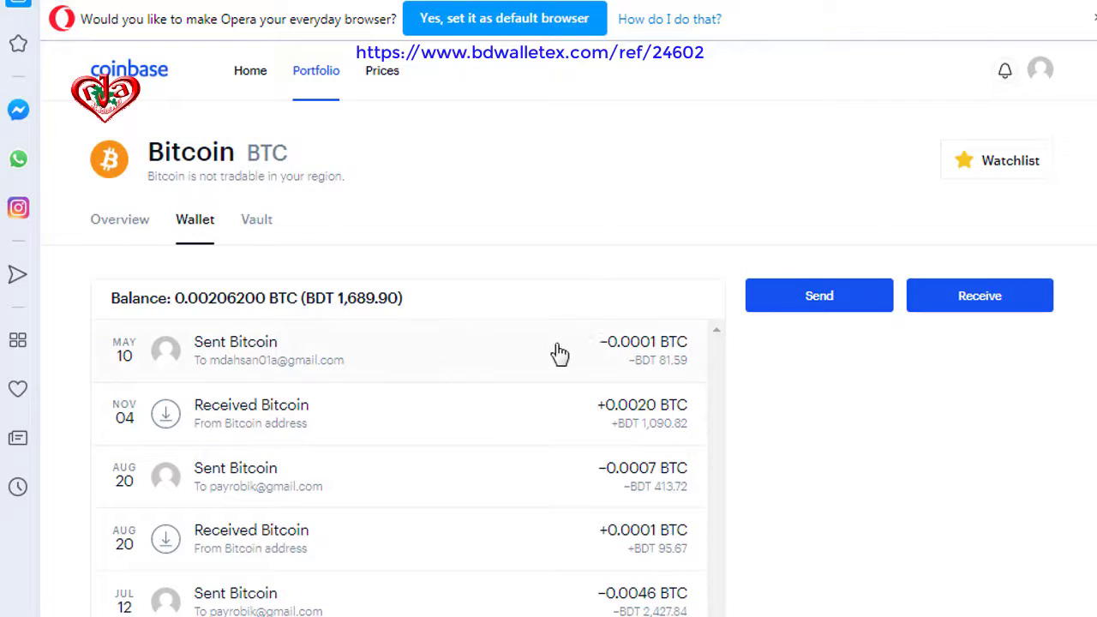
Start a Coinbase Send BTC by e-mail, pasting the exchange's address as the recipient.
{"action": "left_click", "coordinate": [819, 298]}
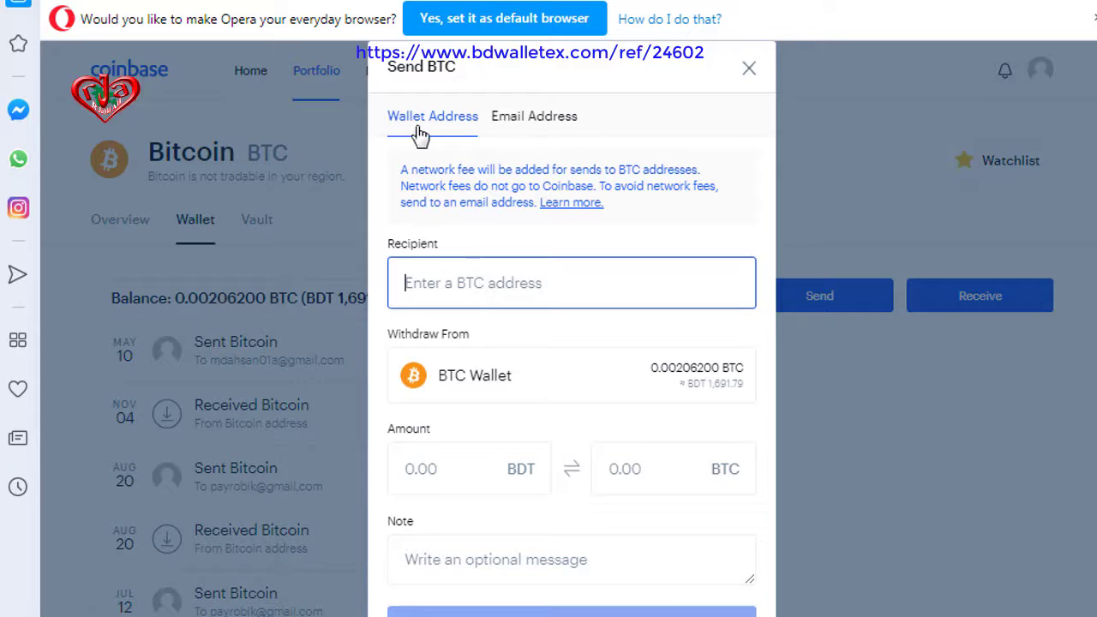
{"action": "left_click", "coordinate": [540, 121]}
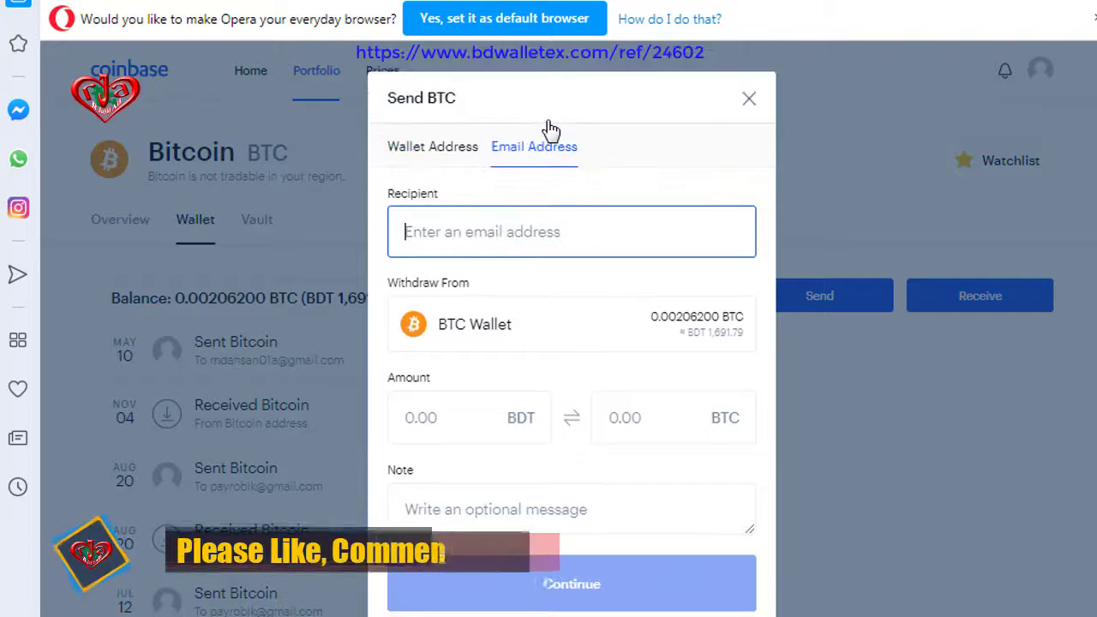
{"action": "right_click", "coordinate": [423, 233]}
{"action": "left_click", "coordinate": [472, 361]}
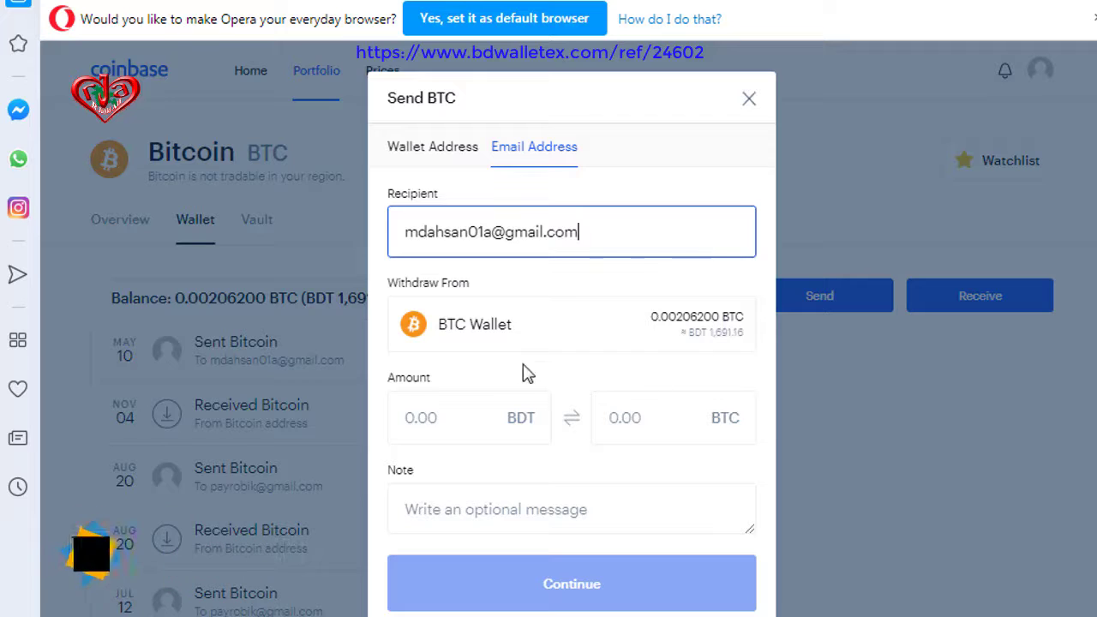
{"action": "left_click", "coordinate": [718, 419]}
{"action": "left_click", "coordinate": [445, 421]}
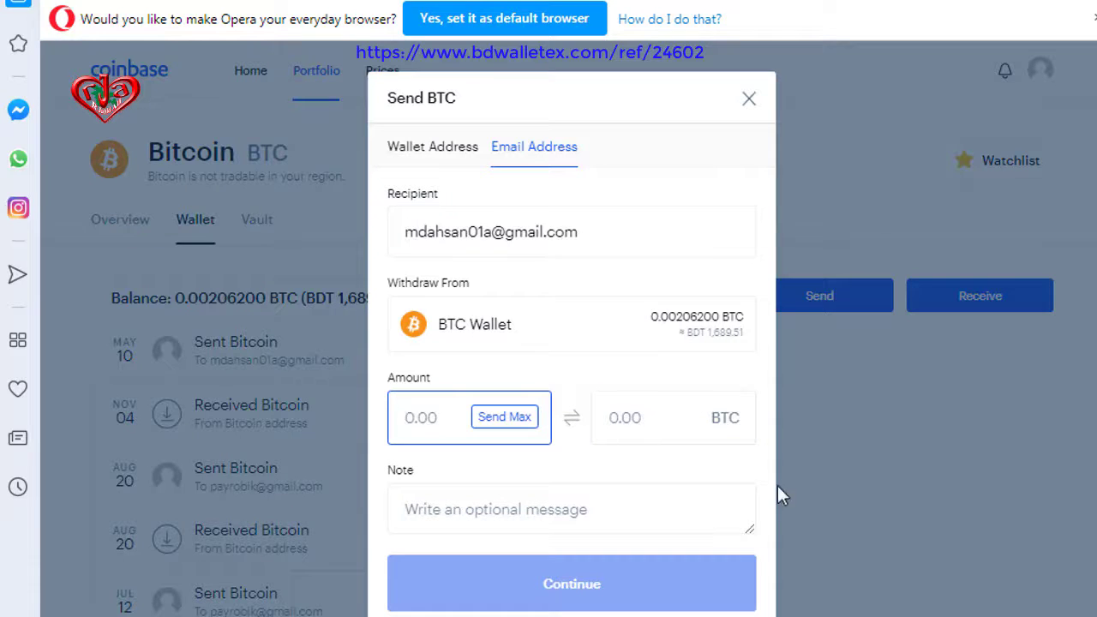
{"action": "left_click", "coordinate": [727, 415]}
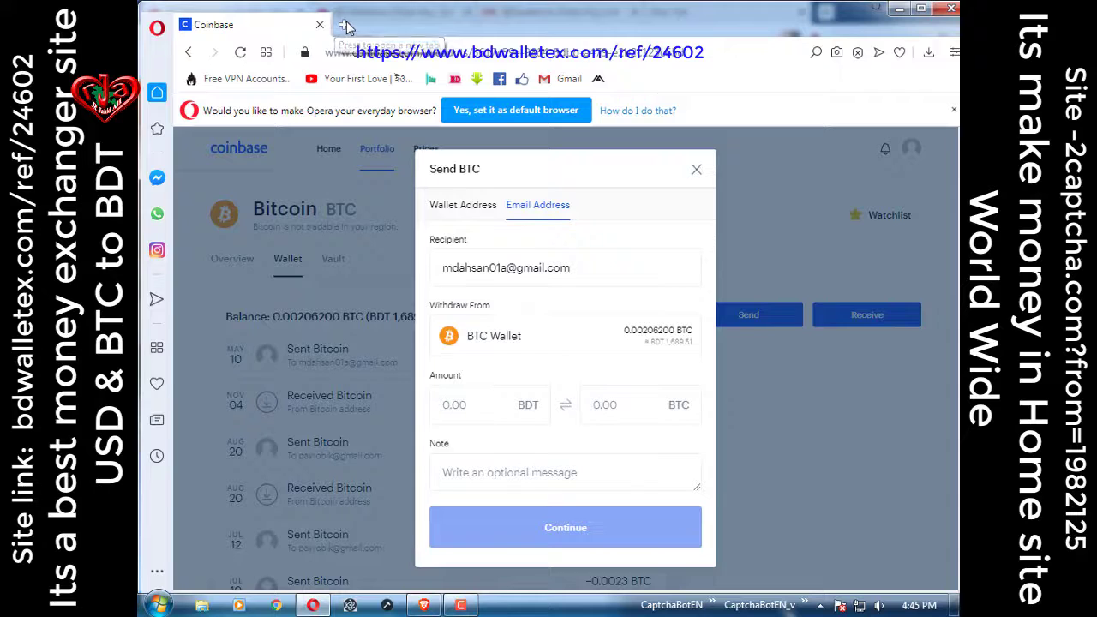
Search Google for usd=btc in a new Opera tab.
{"action": "left_click", "coordinate": [343, 26]}
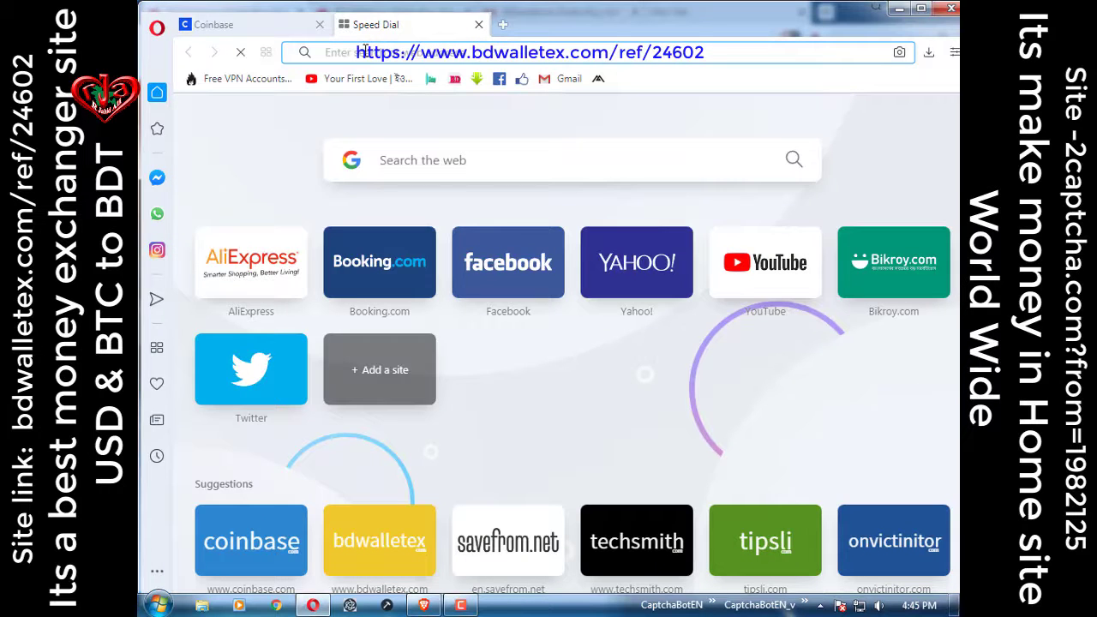
{"action": "type", "text": "u"}
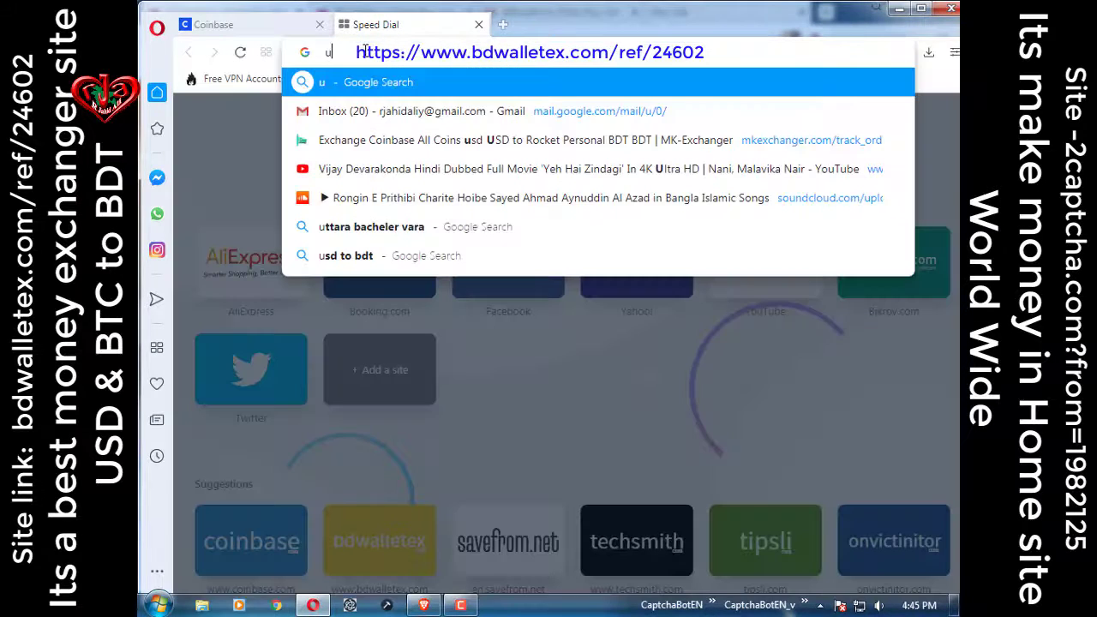
{"action": "type", "text": "sd"}
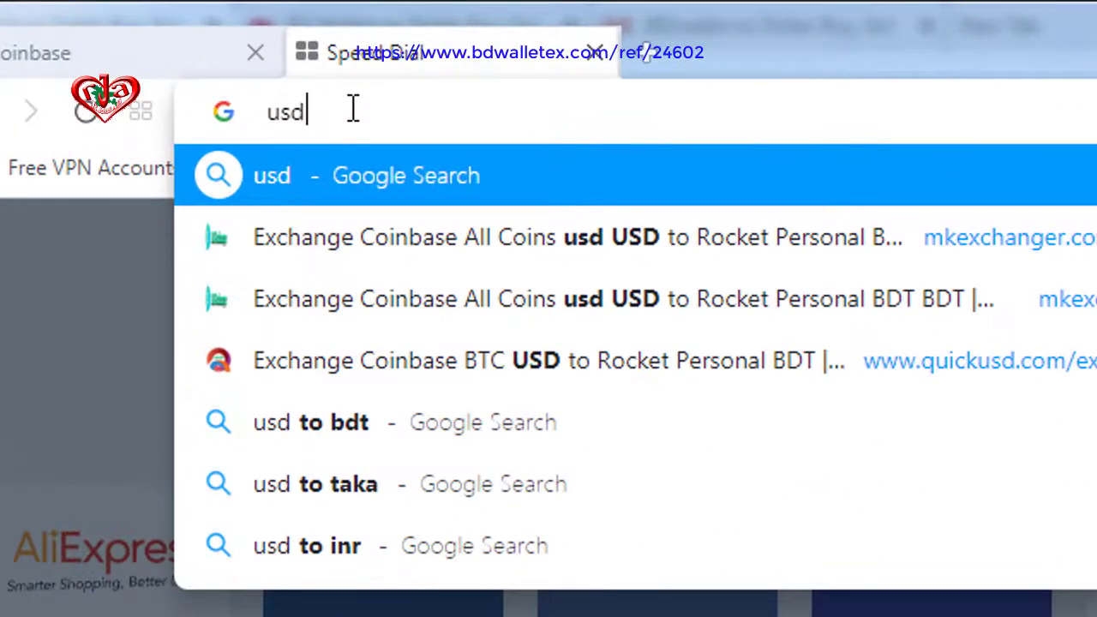
{"action": "type", "text": "+"}
{"action": "key", "text": "BackSpace"}
{"action": "type", "text": "=bd"}
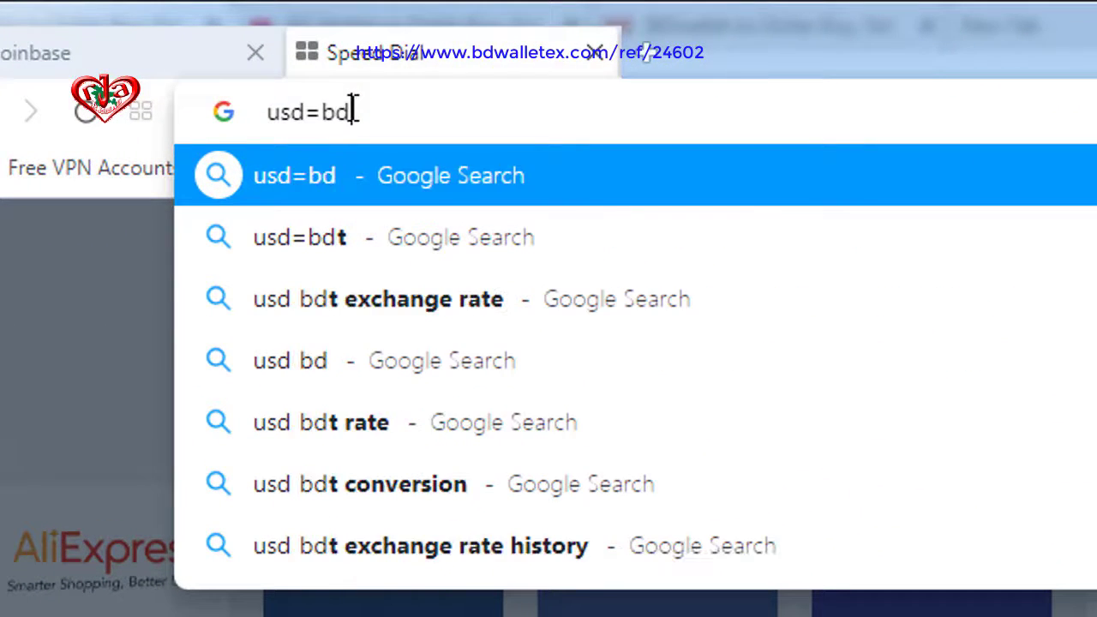
{"action": "type", "text": "t"}
{"action": "key", "text": "BackSpace"}
{"action": "key", "text": "BackSpace"}
{"action": "type", "text": "t"}
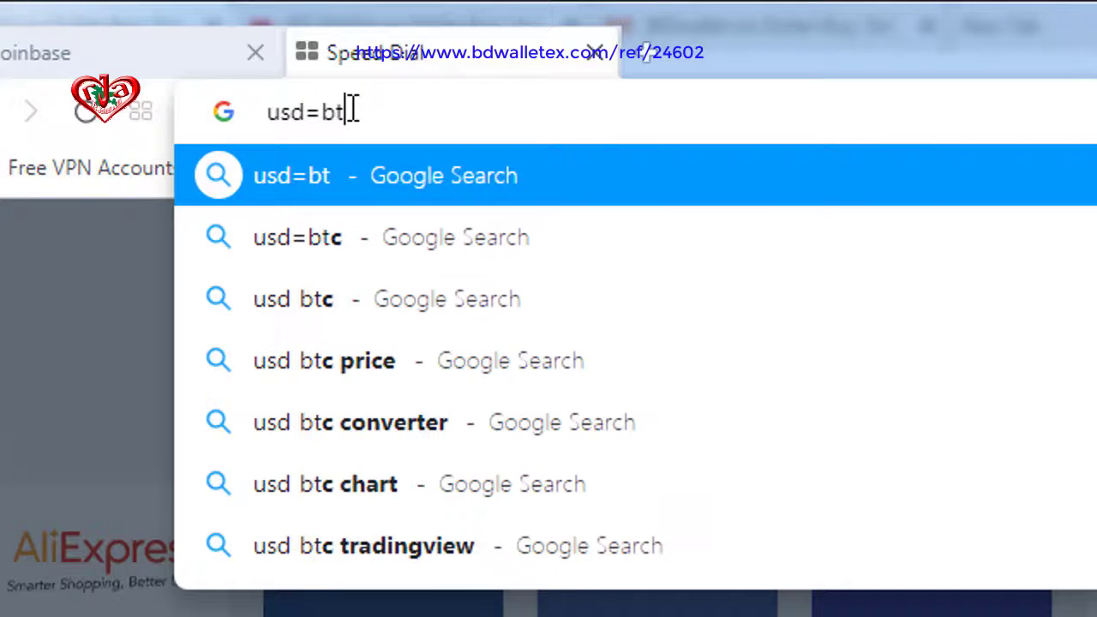
{"action": "type", "text": "c"}
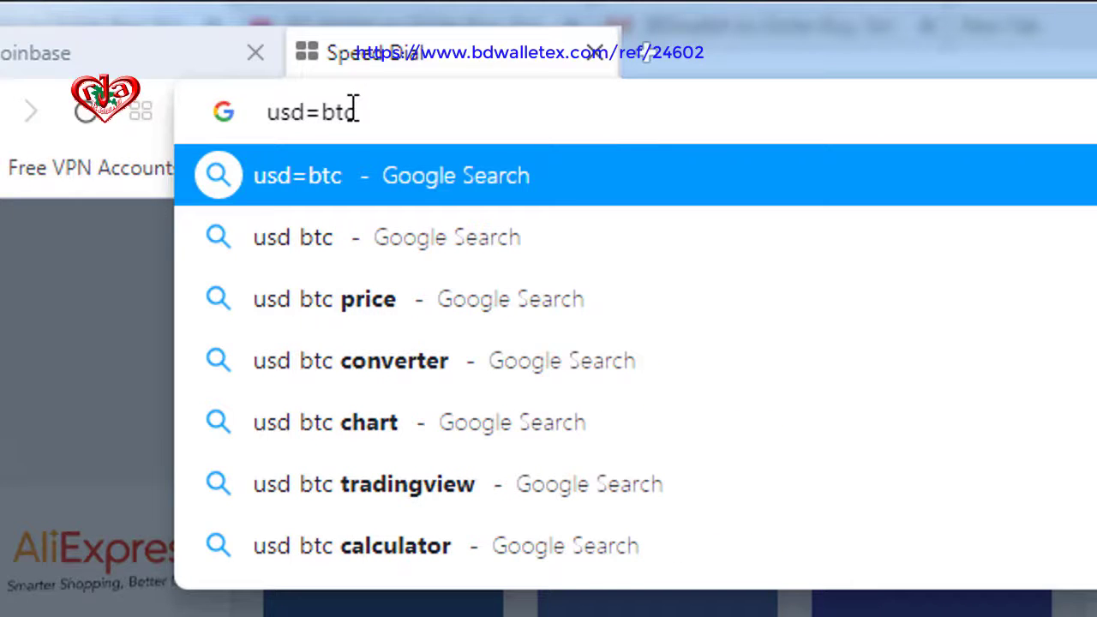
{"action": "key", "text": "Return"}
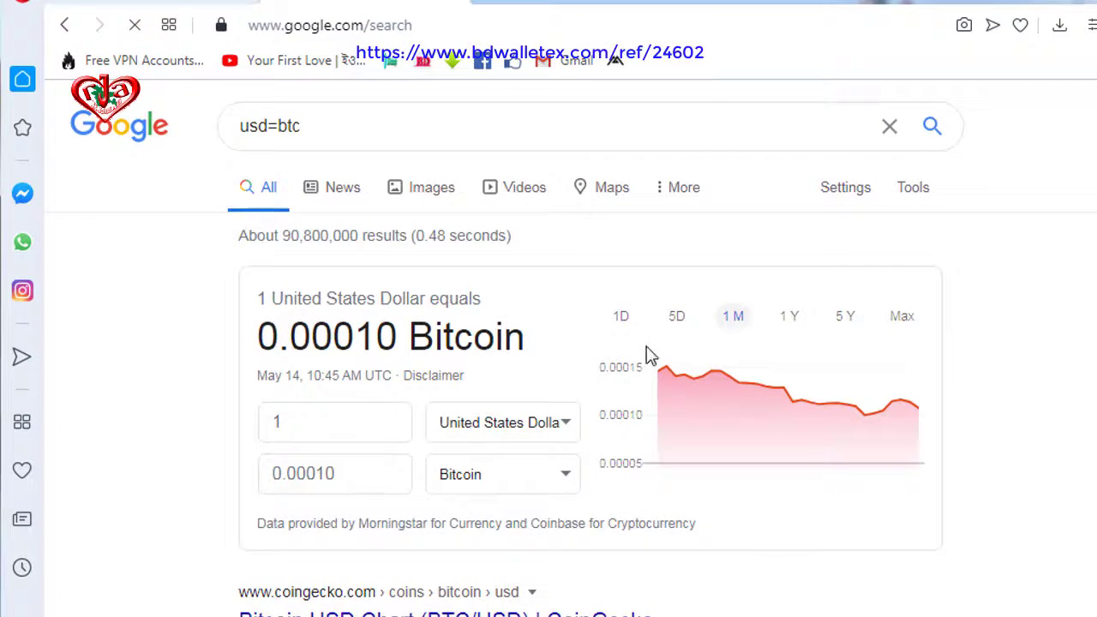
Copy the 0.00010 result and paste it into the converter's top amount.
{"action": "scroll", "coordinate": [647, 353], "scroll_direction": "down", "scroll_amount": 3}
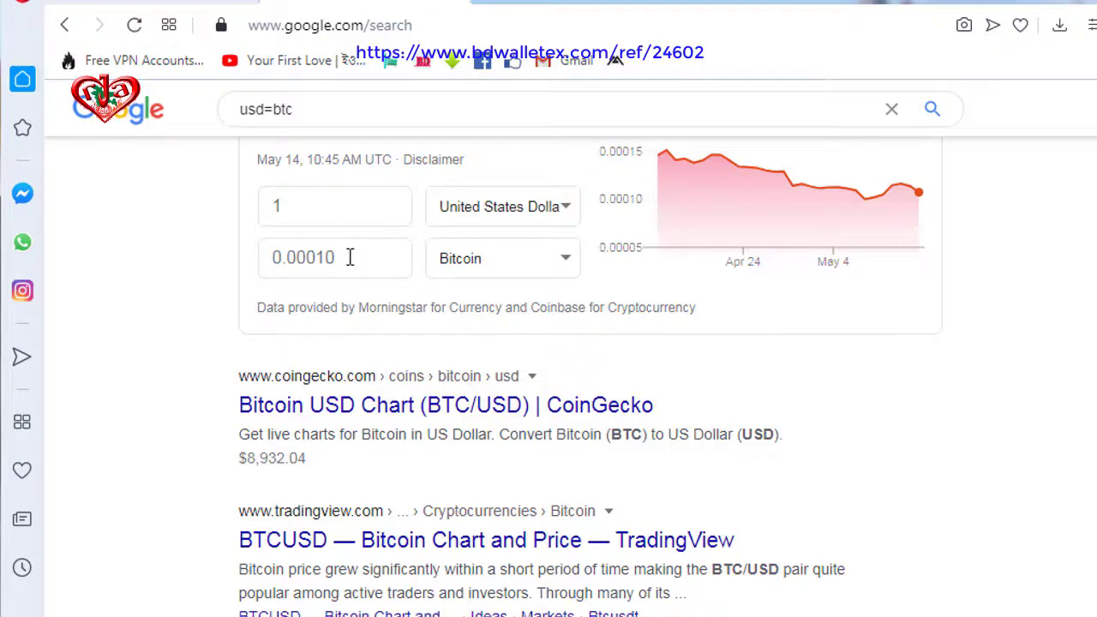
{"action": "left_click_drag", "start_coordinate": [343, 258], "coordinate": [272, 269]}
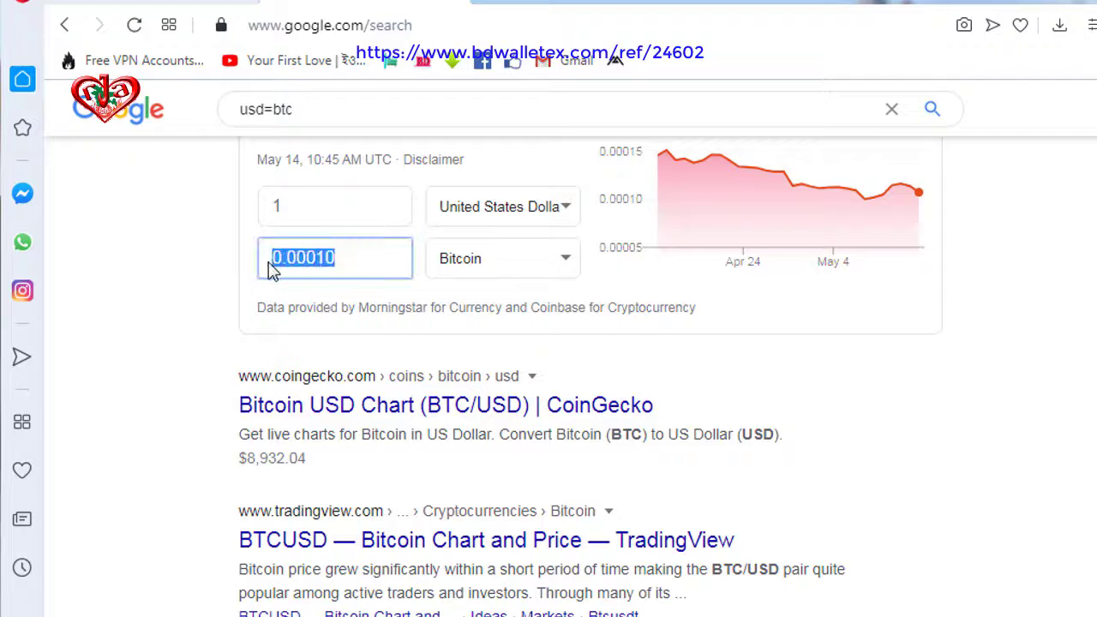
{"action": "right_click", "coordinate": [303, 259]}
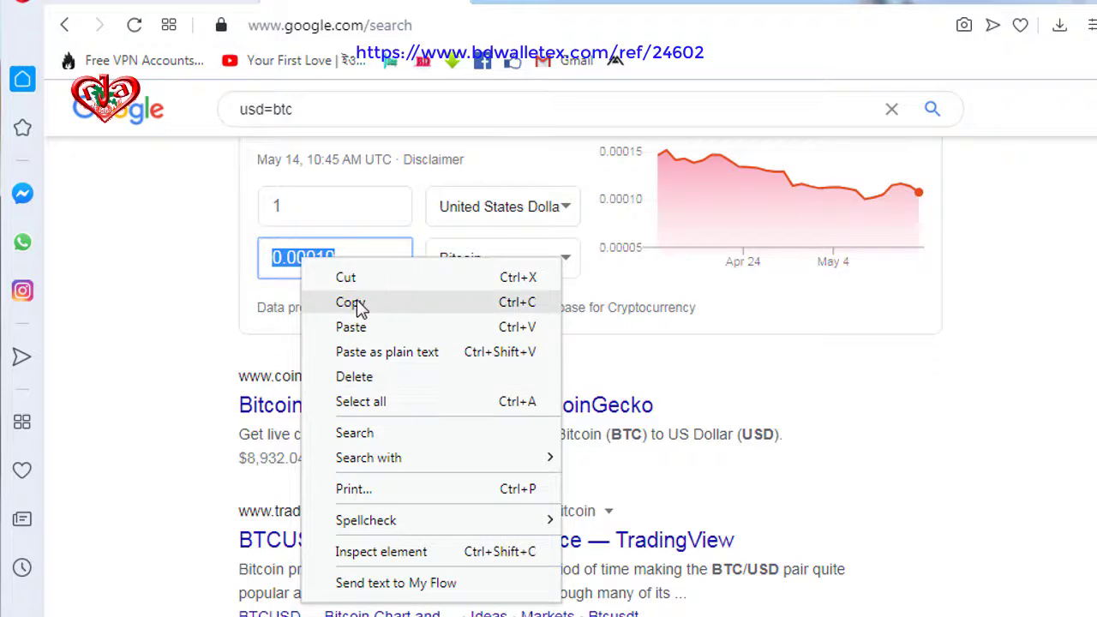
{"action": "left_click", "coordinate": [396, 305]}
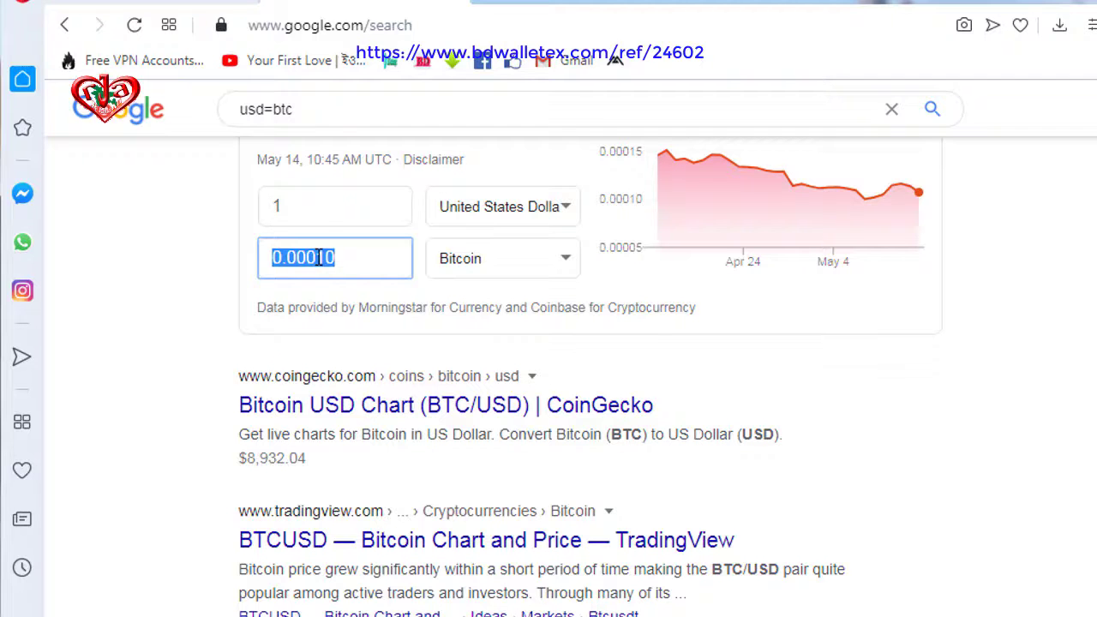
{"action": "left_click", "coordinate": [294, 214]}
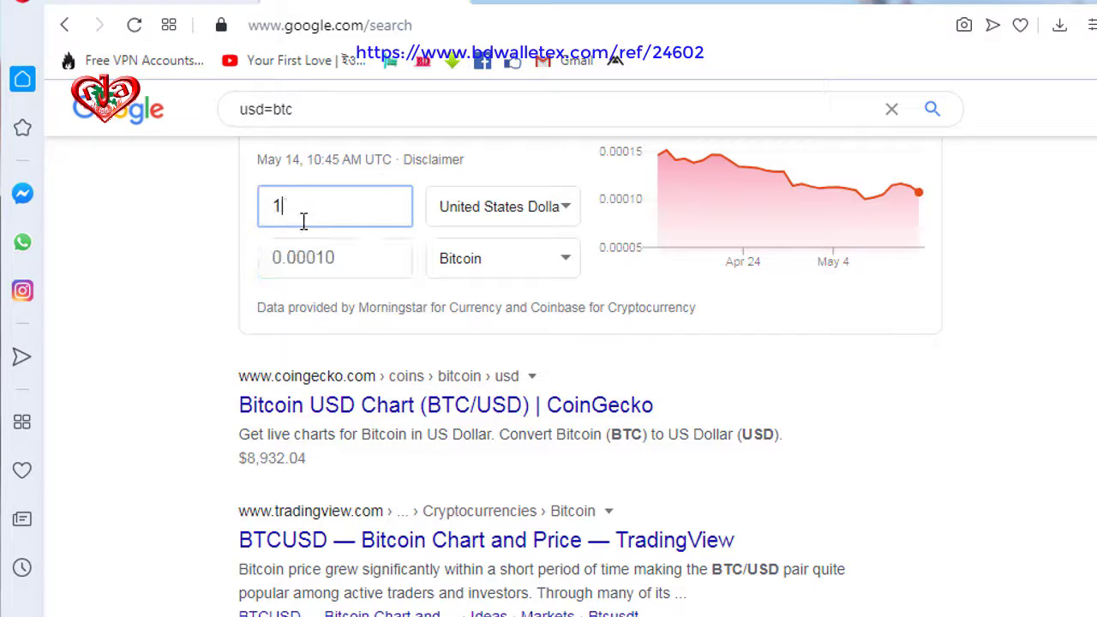
{"action": "double_click", "coordinate": [288, 255]}
{"action": "left_click", "coordinate": [303, 220]}
{"action": "double_click", "coordinate": [286, 210]}
{"action": "right_click", "coordinate": [288, 217]}
{"action": "left_click", "coordinate": [343, 281]}
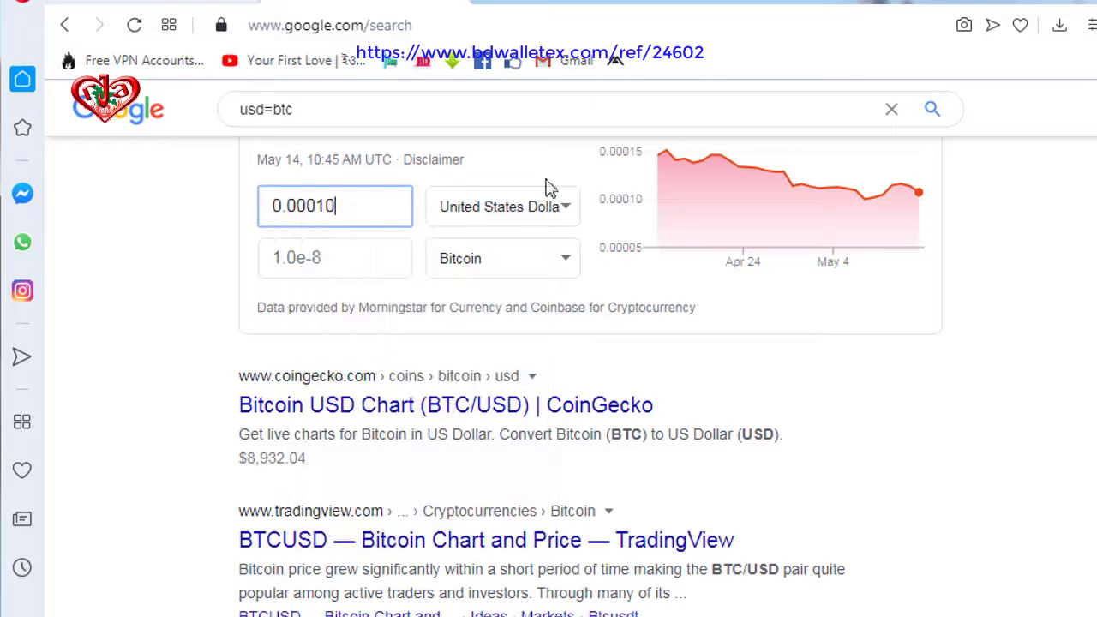
Set the top currency to Bitcoin so 0.00010 Bitcoin reads 0.96 US dollars.
{"action": "left_click", "coordinate": [548, 212]}
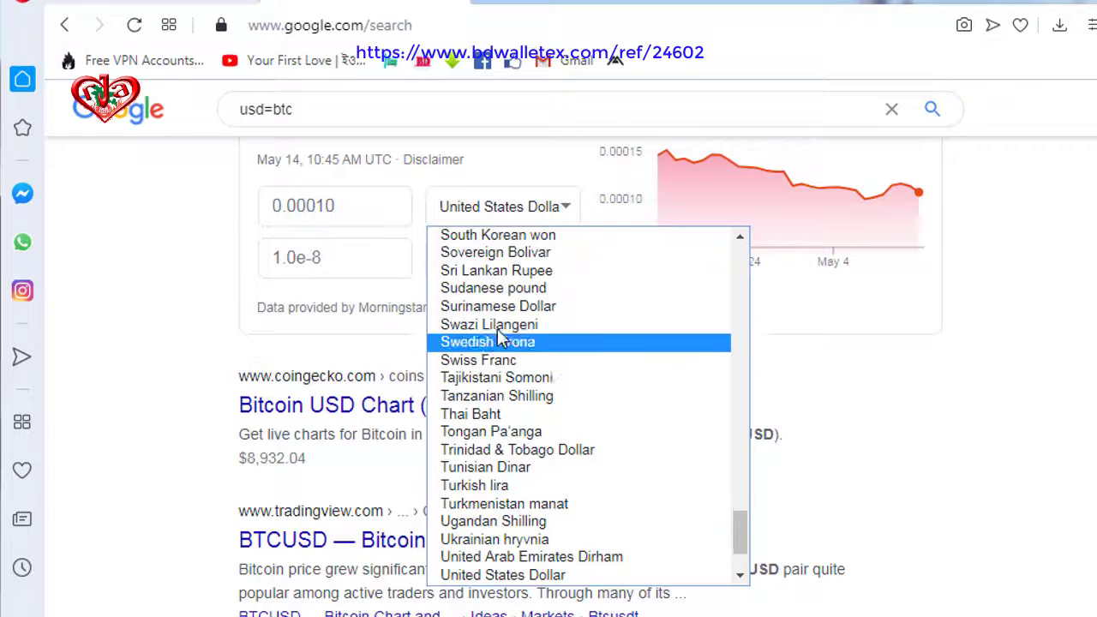
{"action": "scroll", "coordinate": [502, 305], "scroll_direction": "down", "scroll_amount": 2}
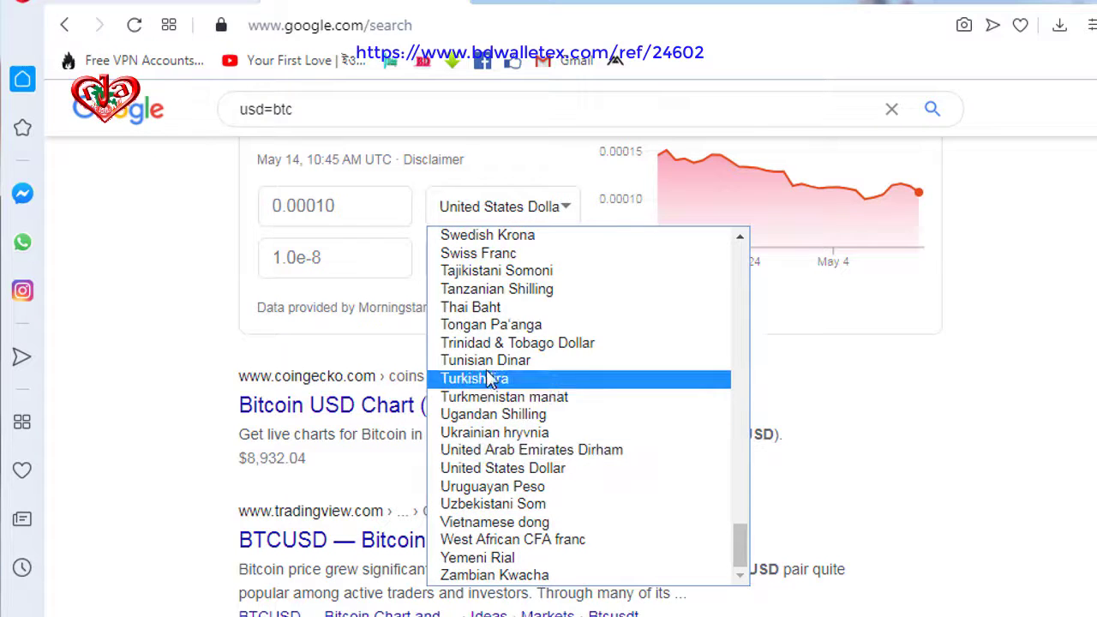
{"action": "scroll", "coordinate": [490, 380], "scroll_direction": "up", "scroll_amount": 5}
{"action": "scroll", "coordinate": [489, 367], "scroll_direction": "up", "scroll_amount": 5}
{"action": "scroll", "coordinate": [489, 365], "scroll_direction": "up", "scroll_amount": 10}
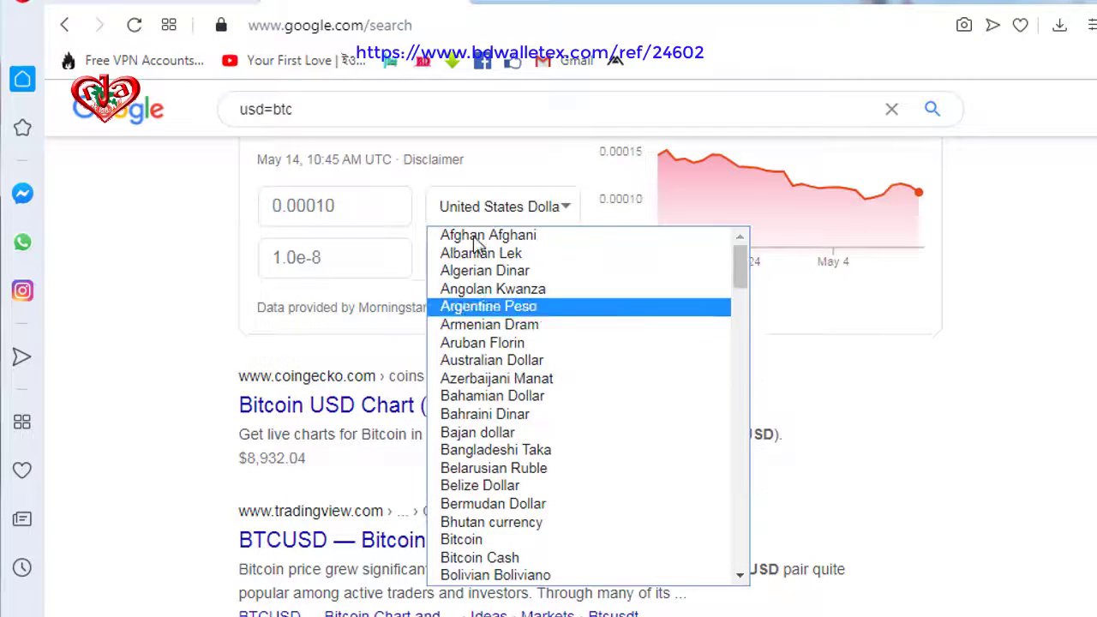
{"action": "left_click", "coordinate": [479, 540]}
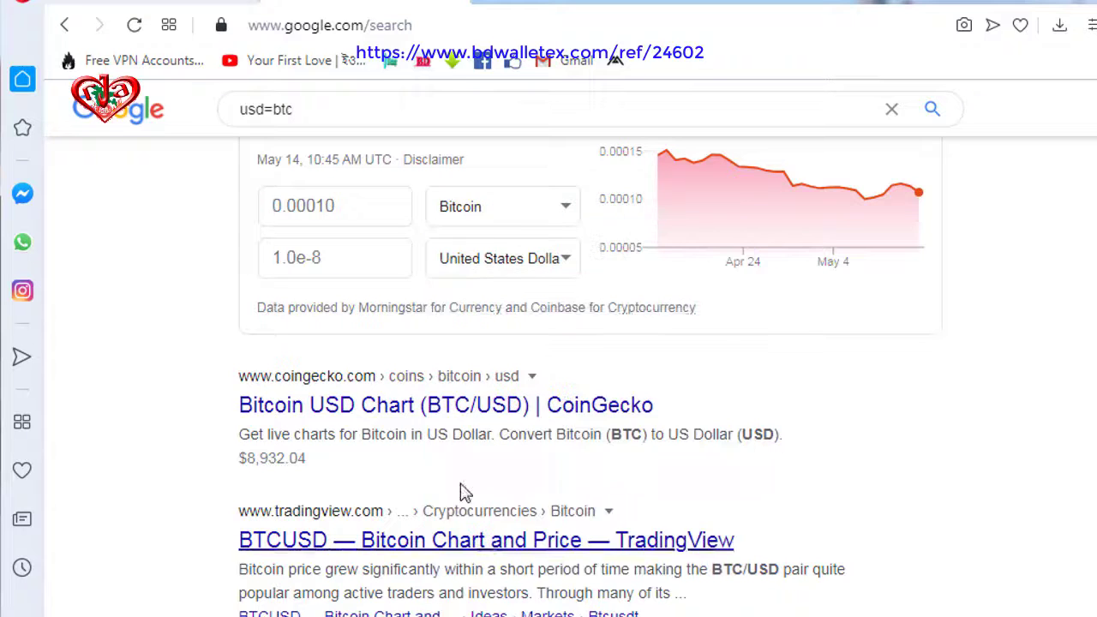
{"action": "left_click", "coordinate": [555, 308]}
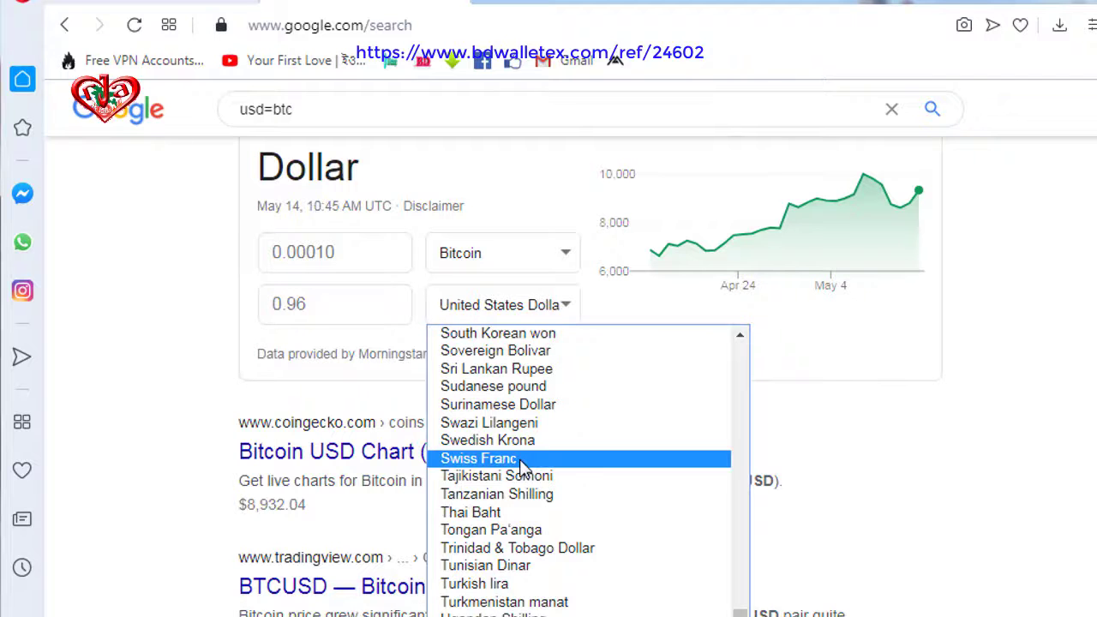
{"action": "scroll", "coordinate": [512, 497], "scroll_direction": "down", "scroll_amount": 1}
{"action": "scroll", "coordinate": [512, 497], "scroll_direction": "down", "scroll_amount": 1}
{"action": "scroll", "coordinate": [509, 497], "scroll_direction": "up", "scroll_amount": 14}
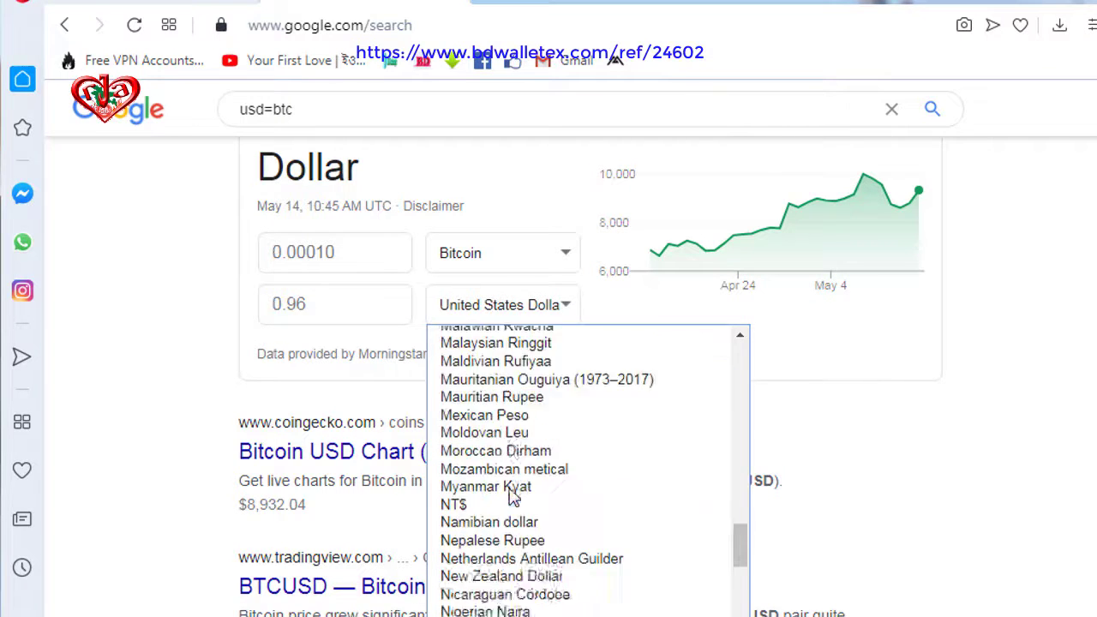
{"action": "scroll", "coordinate": [489, 494], "scroll_direction": "up", "scroll_amount": 8}
{"action": "scroll", "coordinate": [475, 428], "scroll_direction": "up", "scroll_amount": 1}
{"action": "scroll", "coordinate": [475, 368], "scroll_direction": "up", "scroll_amount": 8}
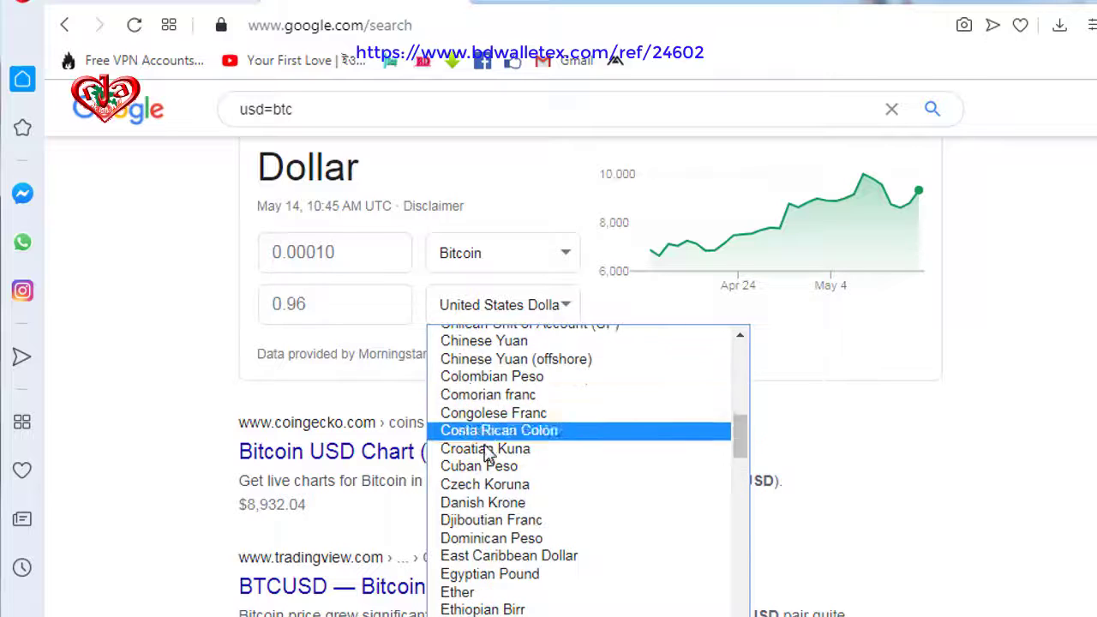
{"action": "scroll", "coordinate": [488, 446], "scroll_direction": "up", "scroll_amount": 12}
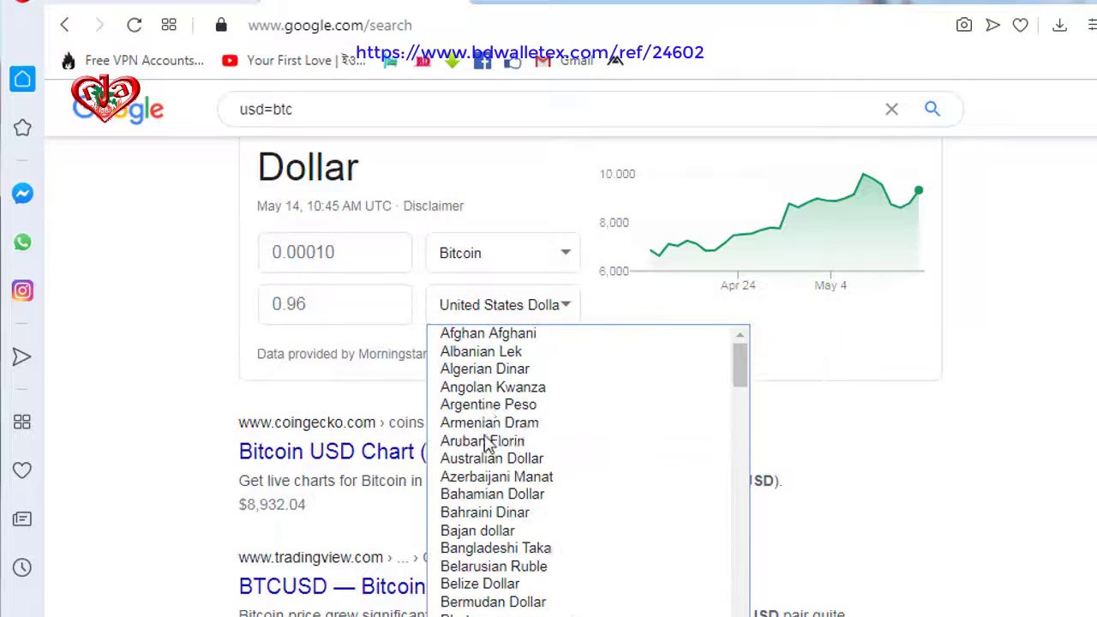
Try Bangladeshi Taka with an amount of 0.00011, then switch back to US Dollar.
{"action": "left_click", "coordinate": [495, 548]}
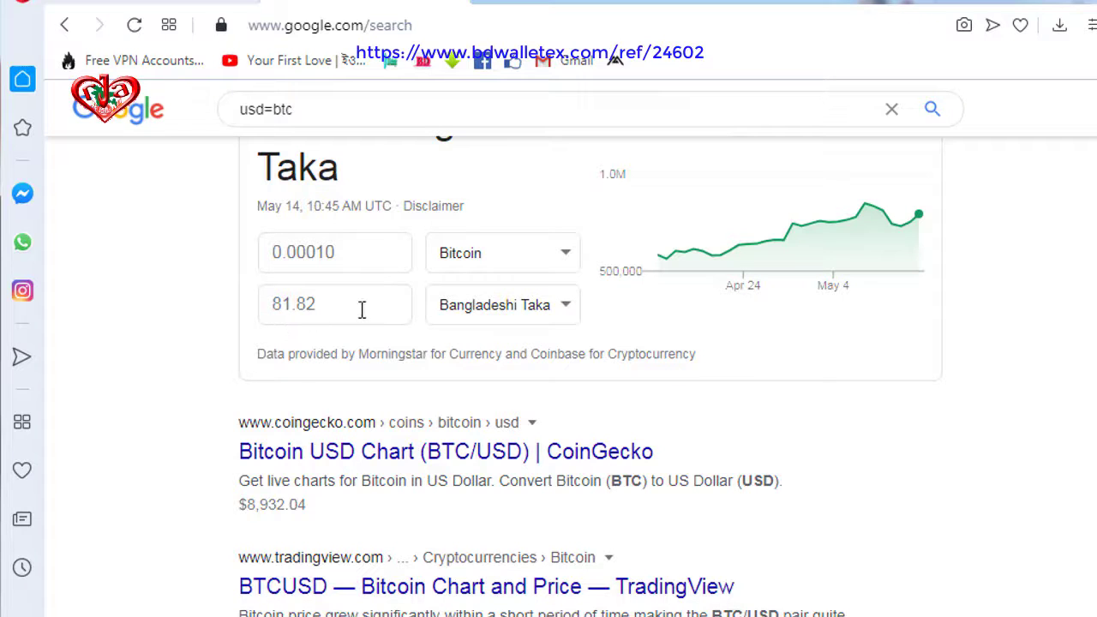
{"action": "left_click_drag", "start_coordinate": [328, 255], "coordinate": [351, 253]}
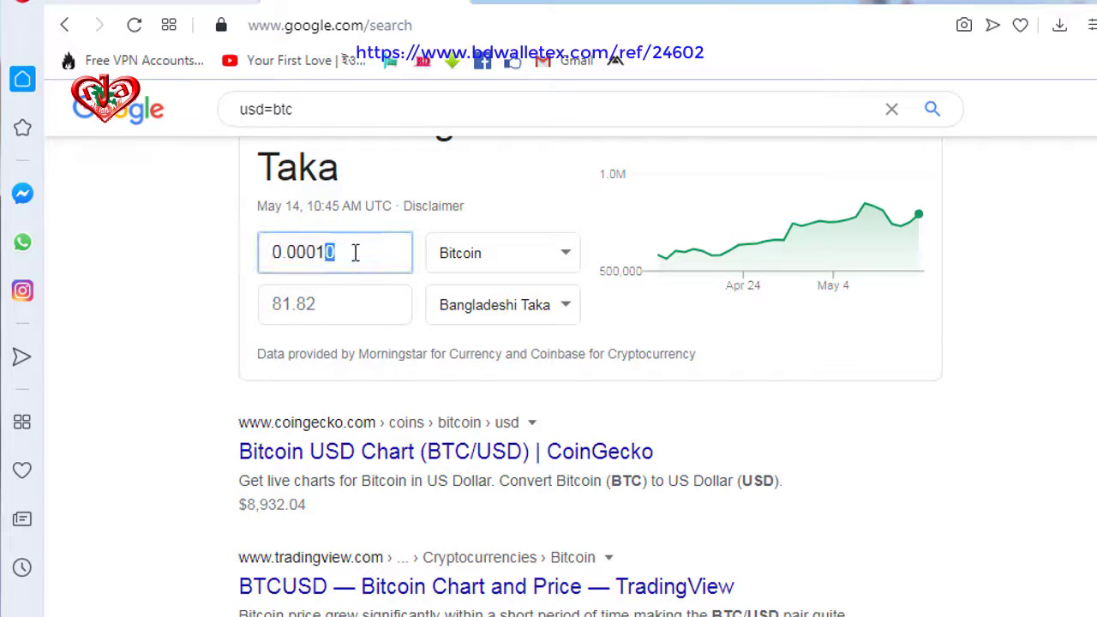
{"action": "type", "text": "1"}
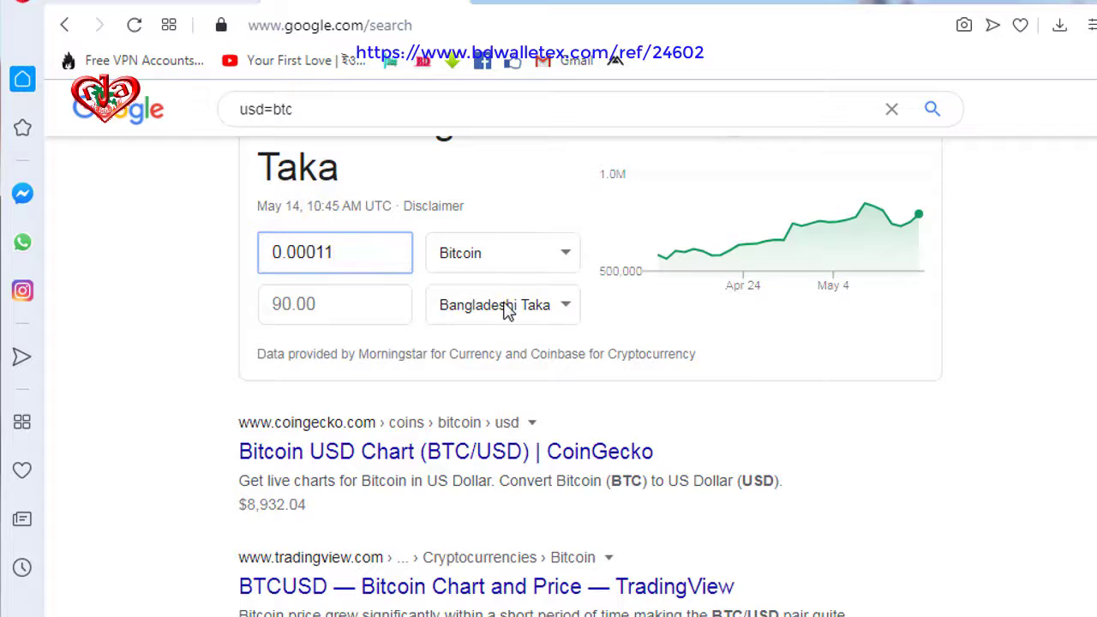
{"action": "left_click", "coordinate": [504, 307]}
{"action": "scroll", "coordinate": [588, 471], "scroll_direction": "down", "scroll_amount": 5}
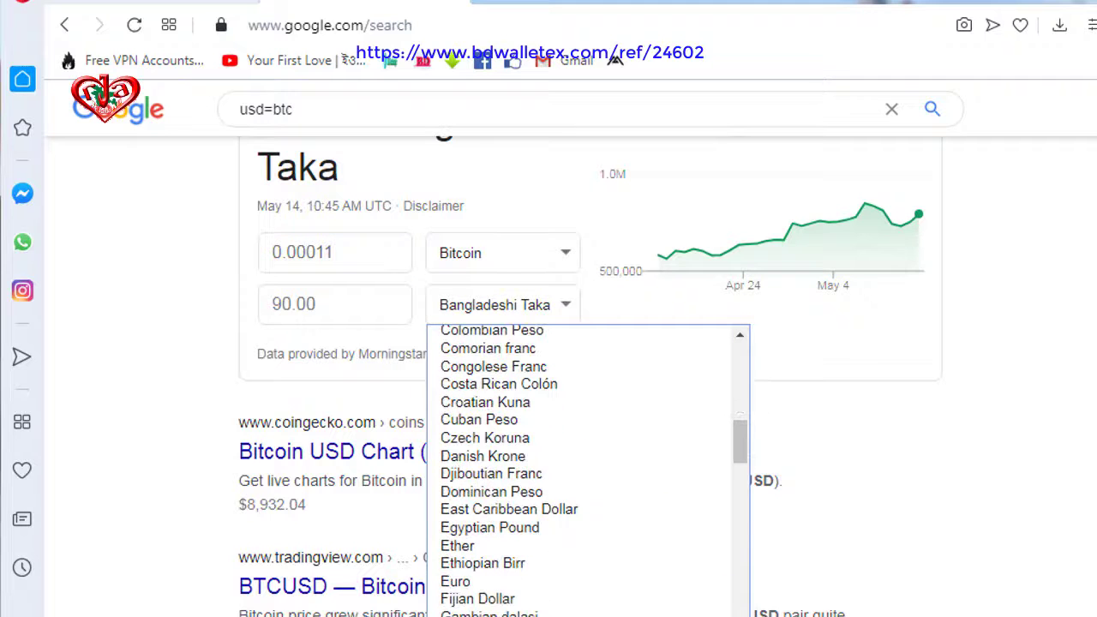
{"action": "scroll", "coordinate": [588, 471], "scroll_direction": "down", "scroll_amount": 10}
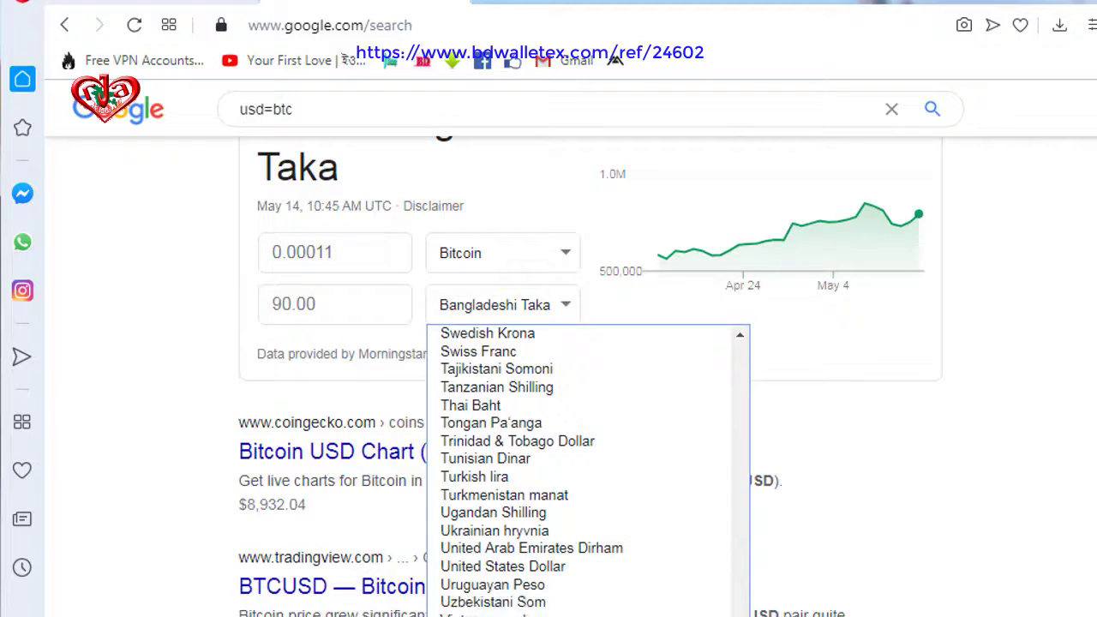
{"action": "left_click", "coordinate": [501, 567]}
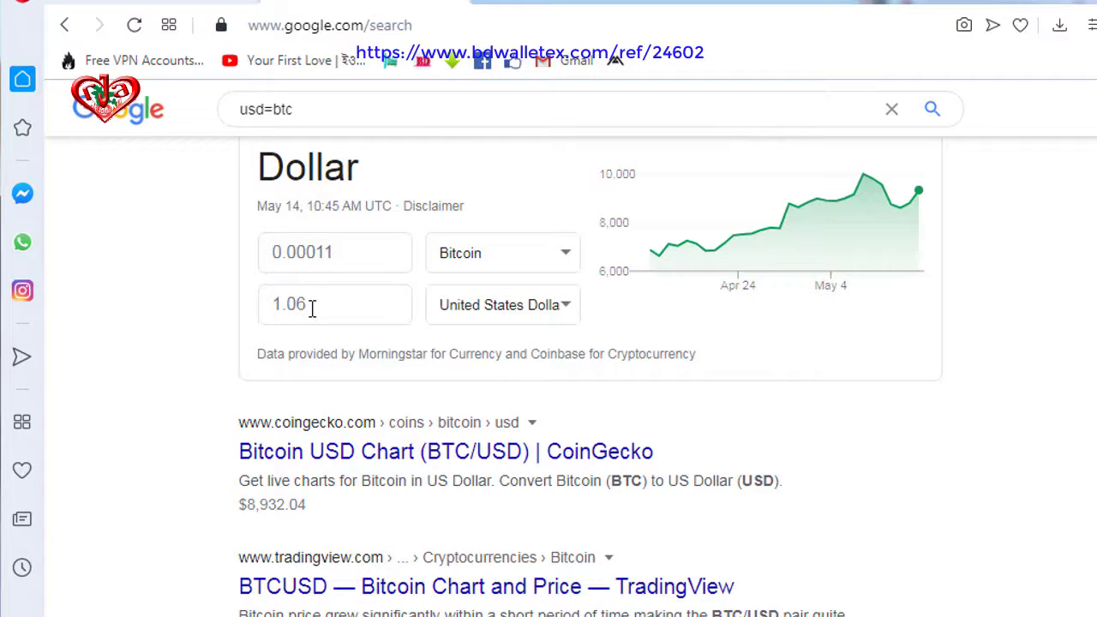
Restore the amount to 0.00010 Bitcoin and copy it.
{"action": "left_click", "coordinate": [336, 252]}
{"action": "key", "text": "BackSpace"}
{"action": "type", "text": "0"}
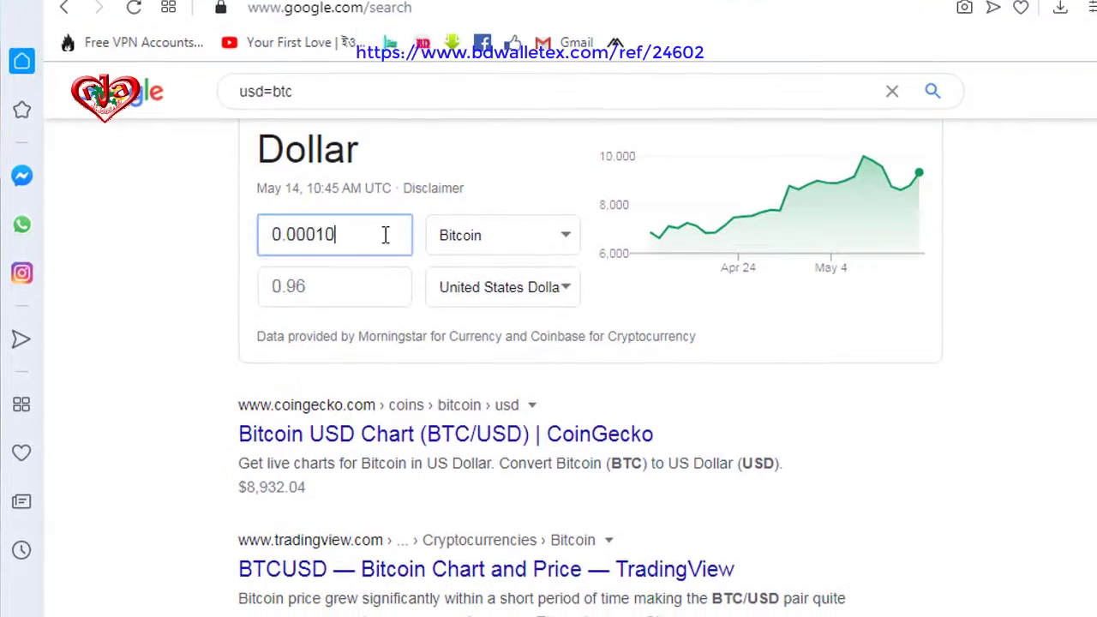
{"action": "double_click", "coordinate": [309, 236]}
{"action": "right_click", "coordinate": [317, 243]}
{"action": "left_click", "coordinate": [363, 288]}
{"action": "right_click", "coordinate": [325, 235]}
{"action": "left_click", "coordinate": [377, 278]}
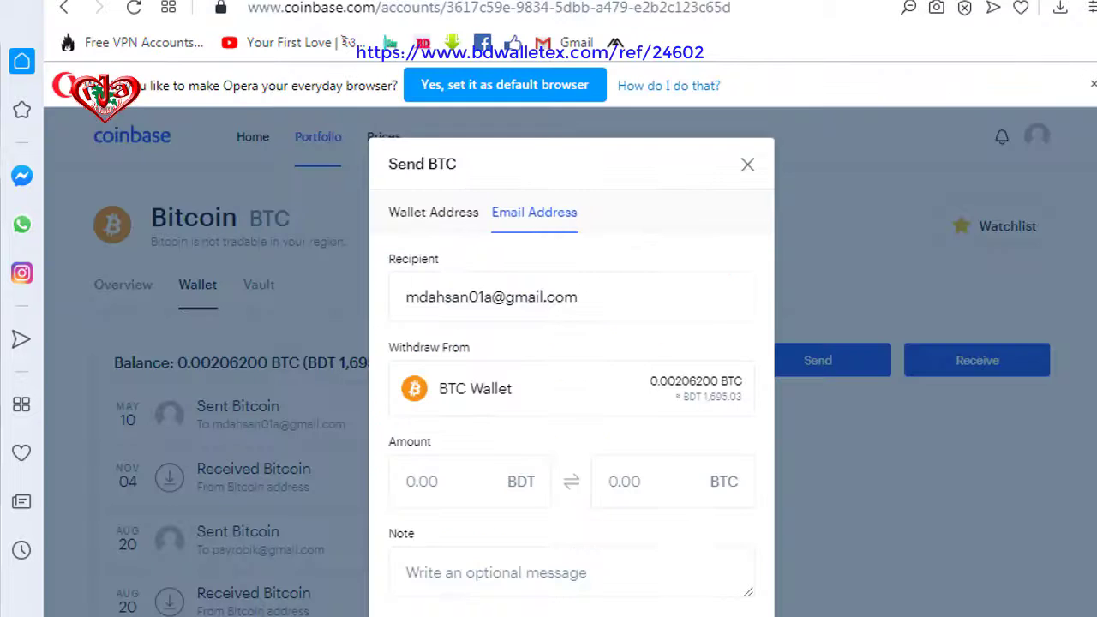
Enter 0.00010 BTC as the Coinbase send amount.
{"action": "left_click_drag", "start_coordinate": [697, 381], "coordinate": [691, 381]}
{"action": "left_click", "coordinate": [607, 399]}
{"action": "left_click", "coordinate": [664, 481]}
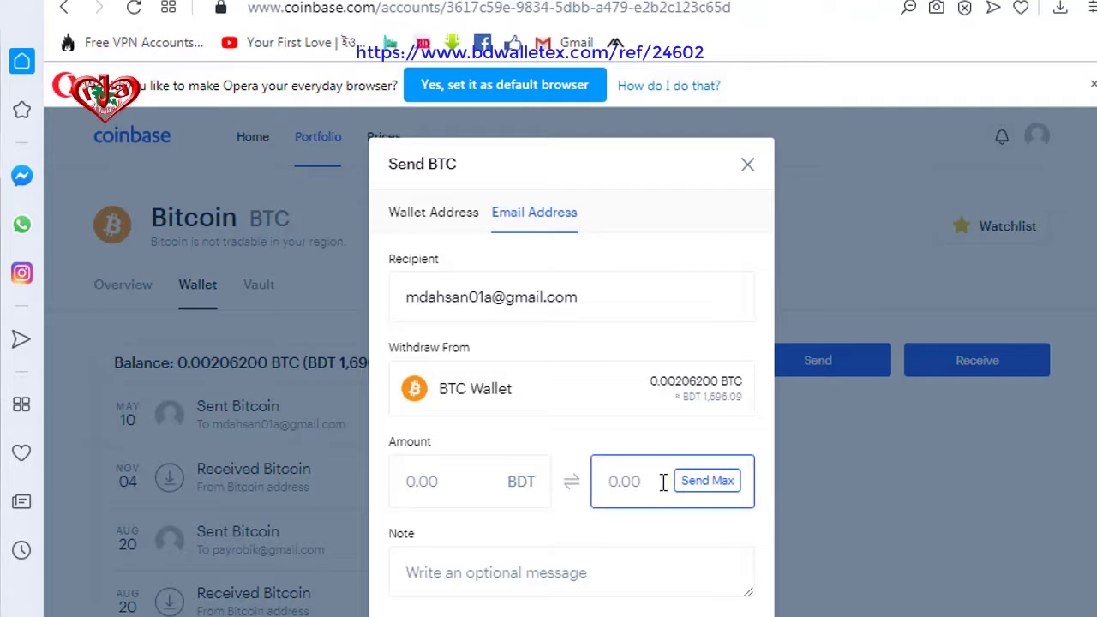
{"action": "type", "text": "0.00010"}
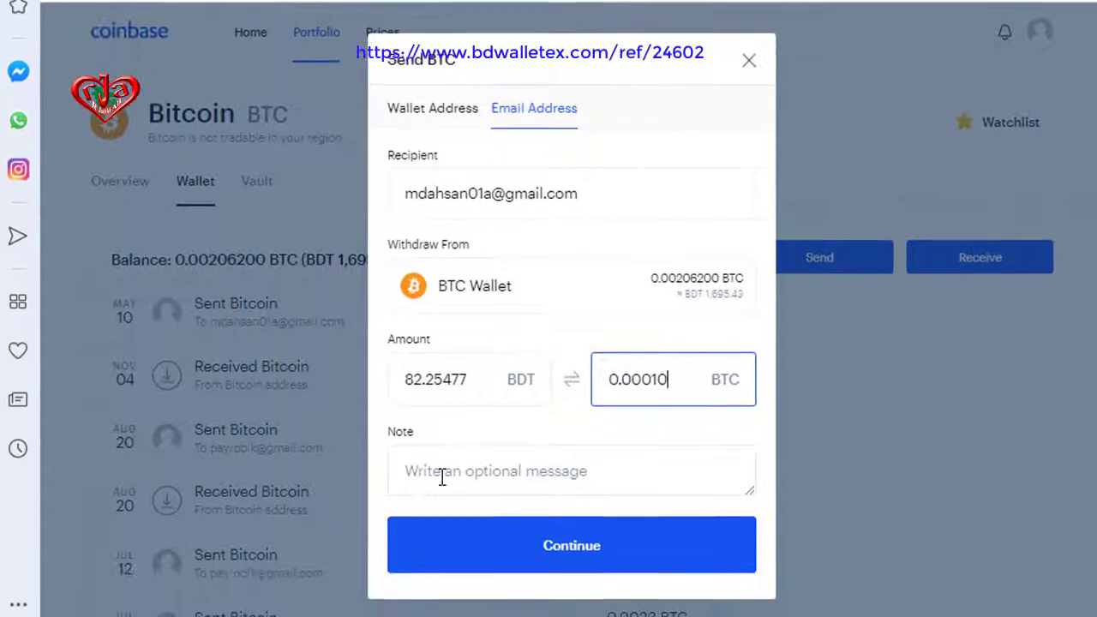
Write a note asking for payment to the DBBL account number, fixing a mistyped digit.
{"action": "left_click", "coordinate": [442, 477]}
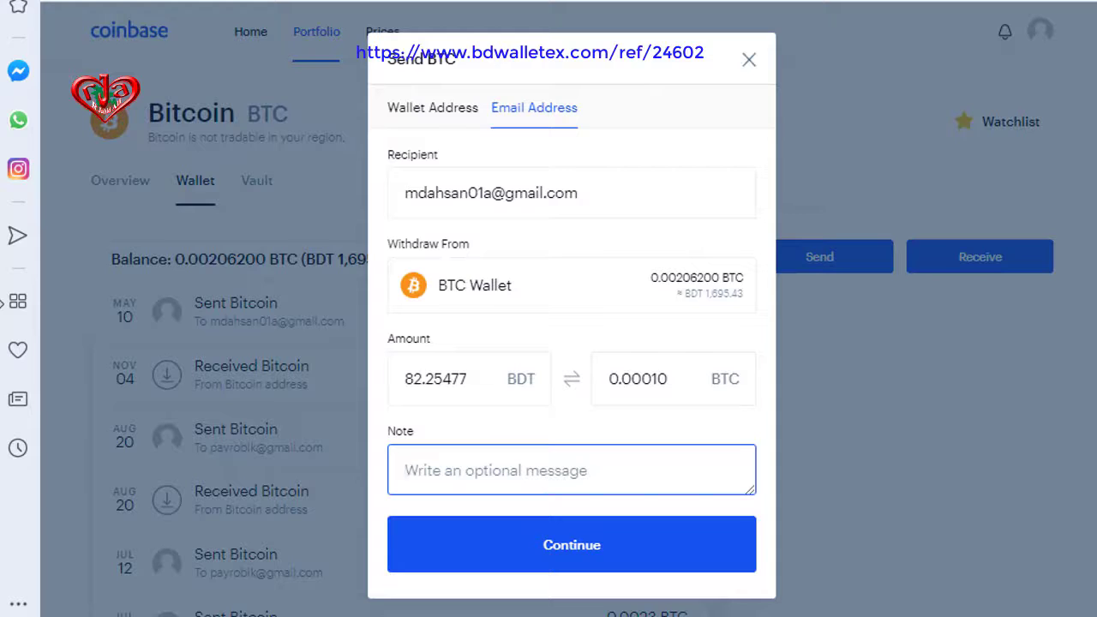
{"action": "type", "text": "Pleases"}
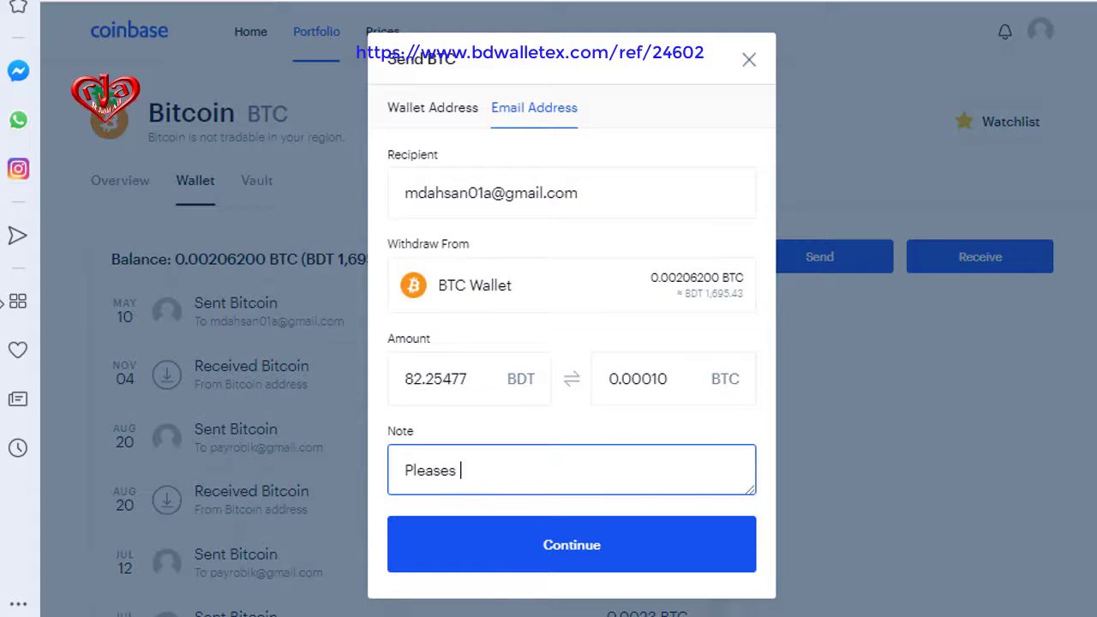
{"action": "type", "text": " Sen"}
{"action": "type", "text": "d this"}
{"action": "type", "text": " am"}
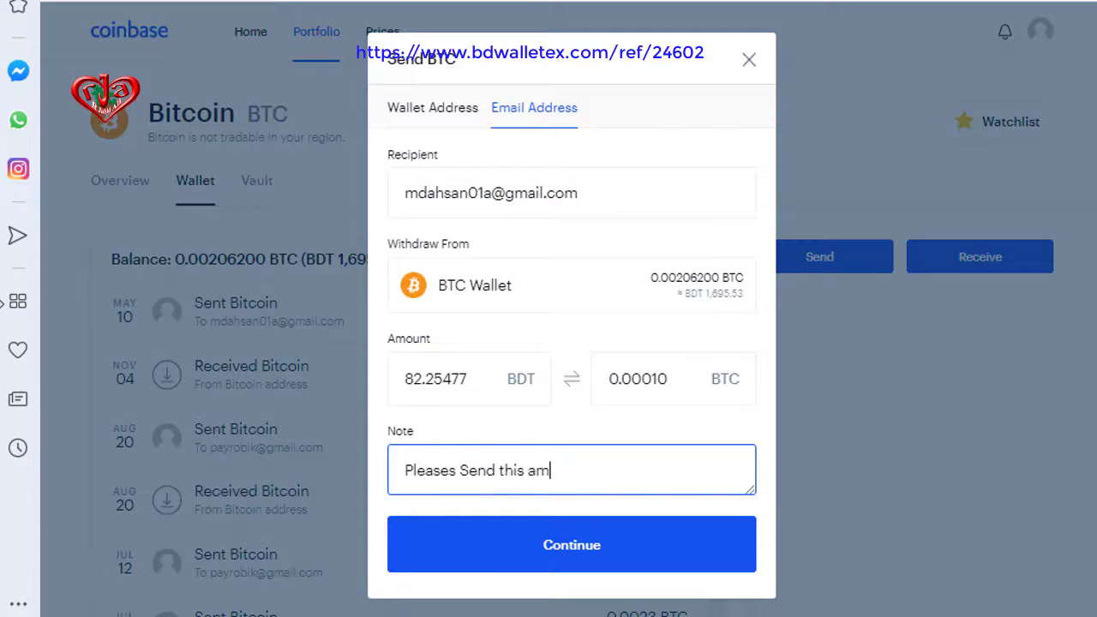
{"action": "type", "text": "ount in My B"}
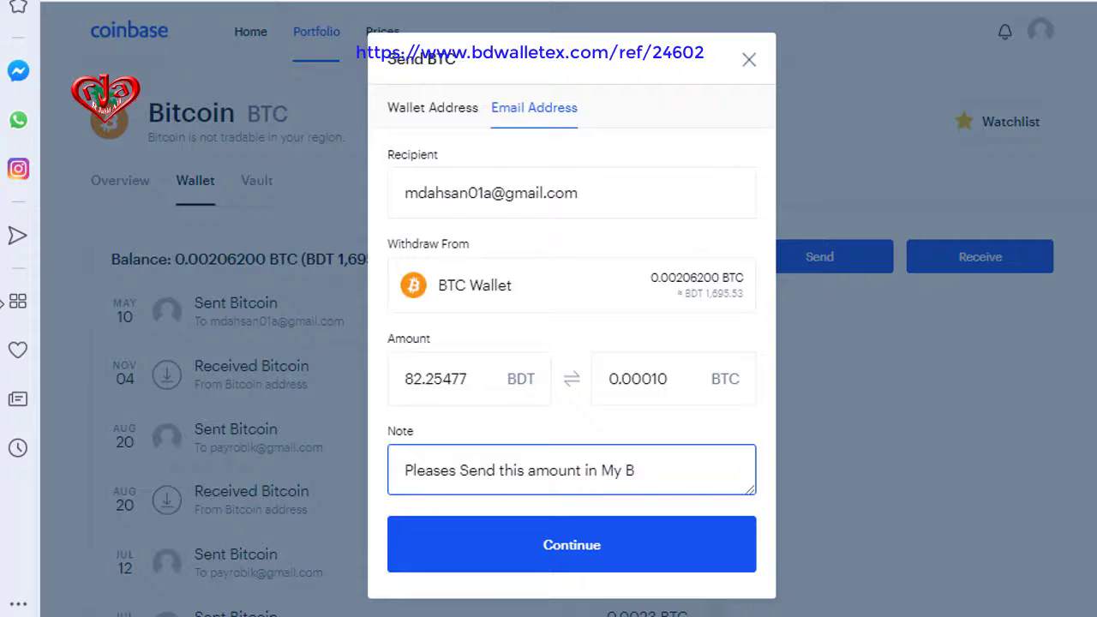
{"action": "type", "text": "DBBL A"}
{"action": "type", "text": "ccouont"}
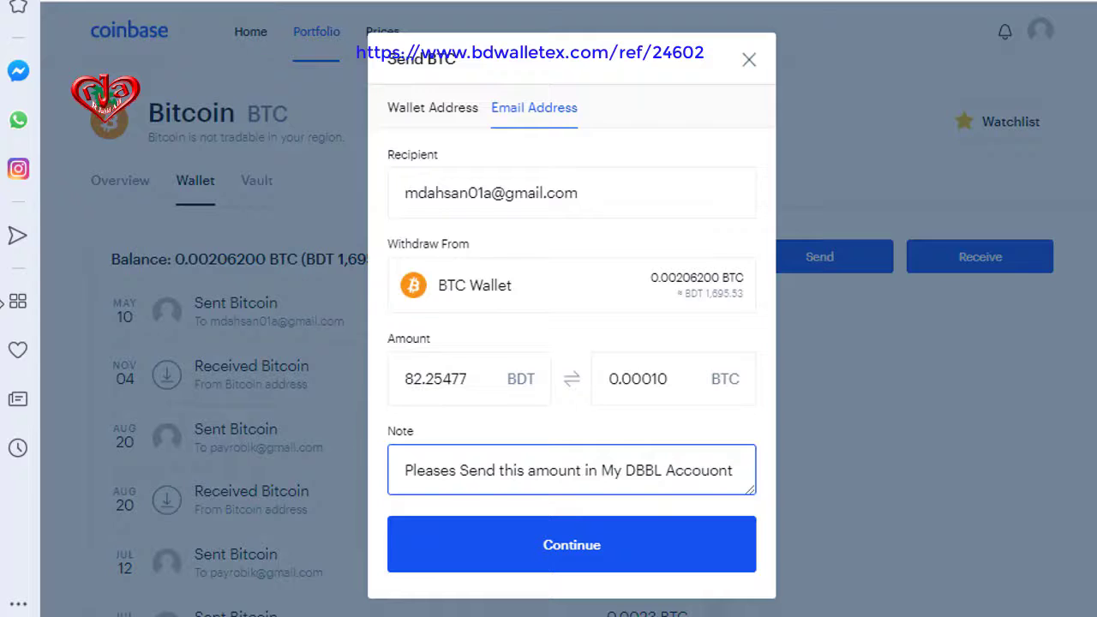
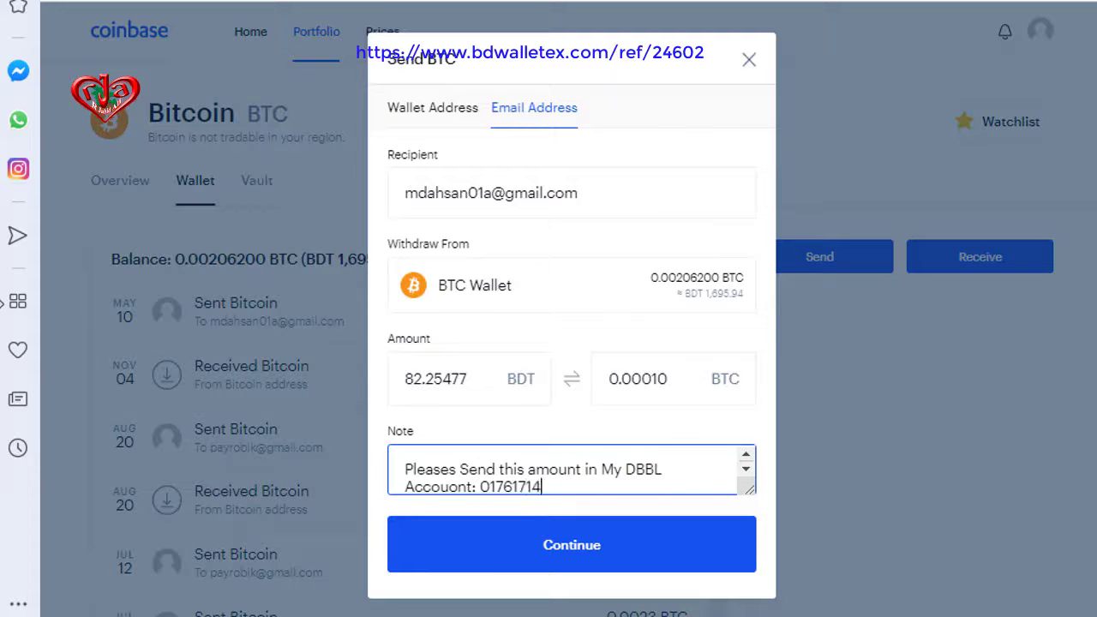
{"action": "left_click", "coordinate": [565, 487]}
{"action": "key", "text": "BackSpace"}
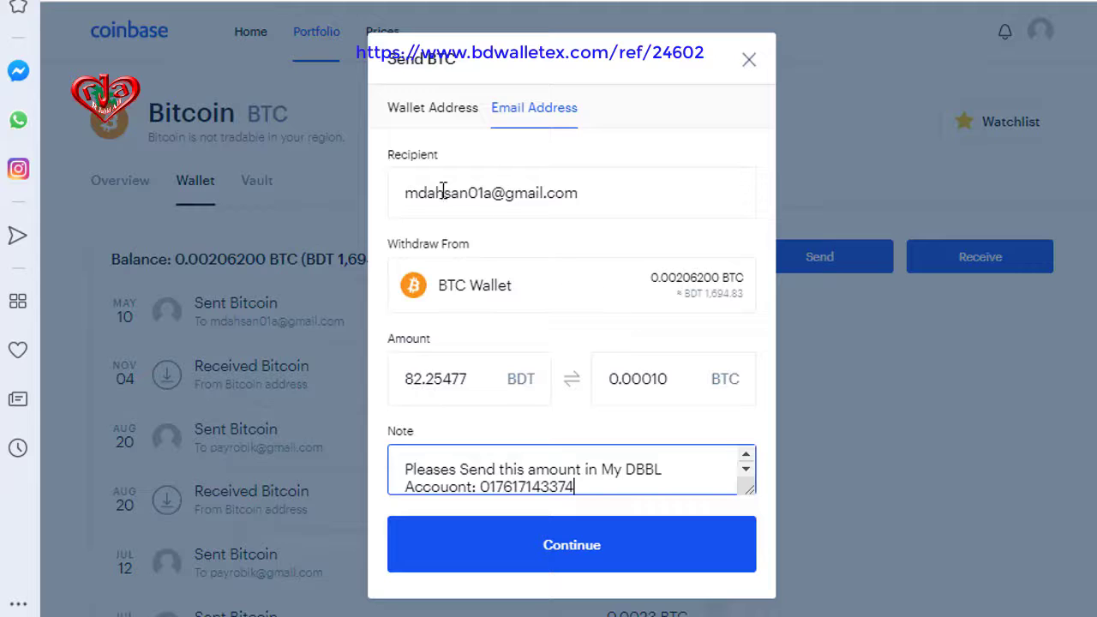
{"action": "left_click_drag", "start_coordinate": [406, 193], "coordinate": [591, 197]}
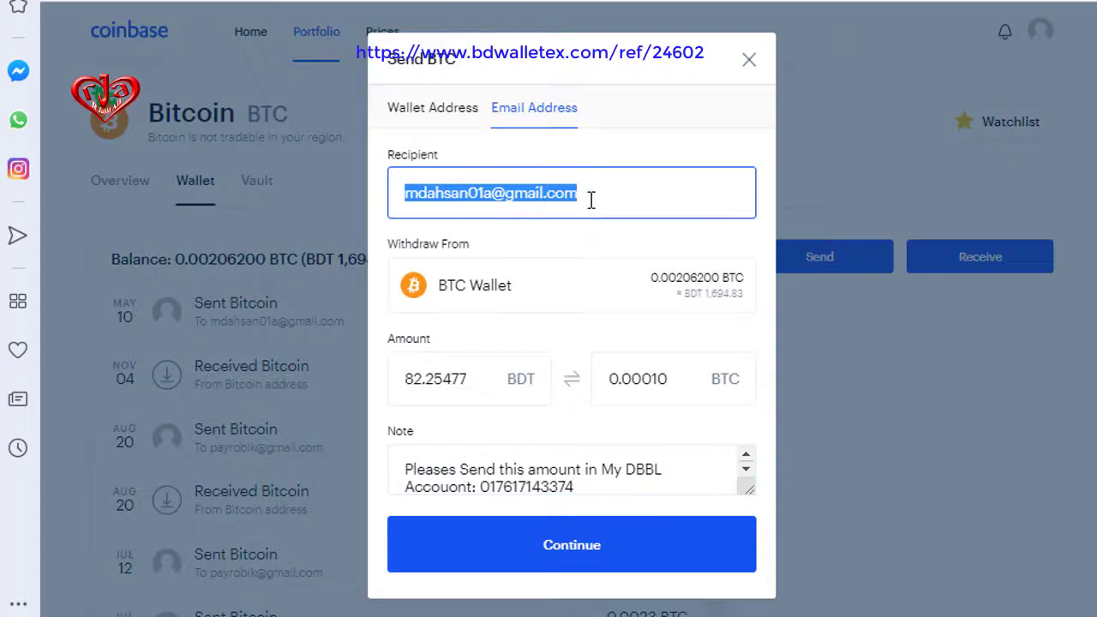
{"action": "right_click", "coordinate": [511, 199]}
{"action": "left_click", "coordinate": [560, 242]}
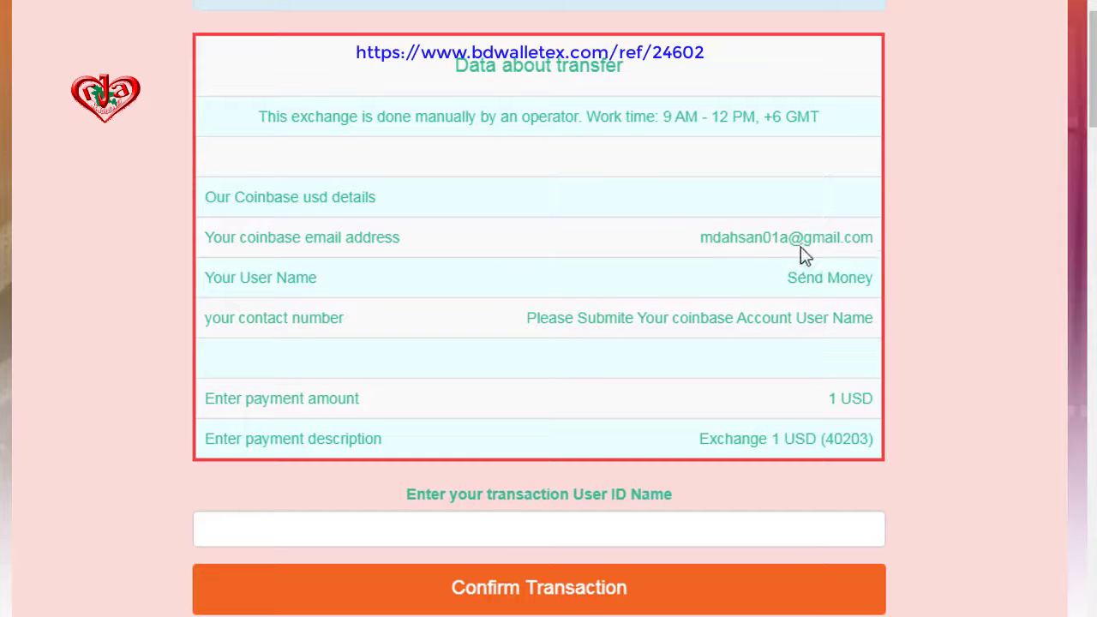
{"action": "left_click_drag", "start_coordinate": [712, 237], "coordinate": [824, 238]}
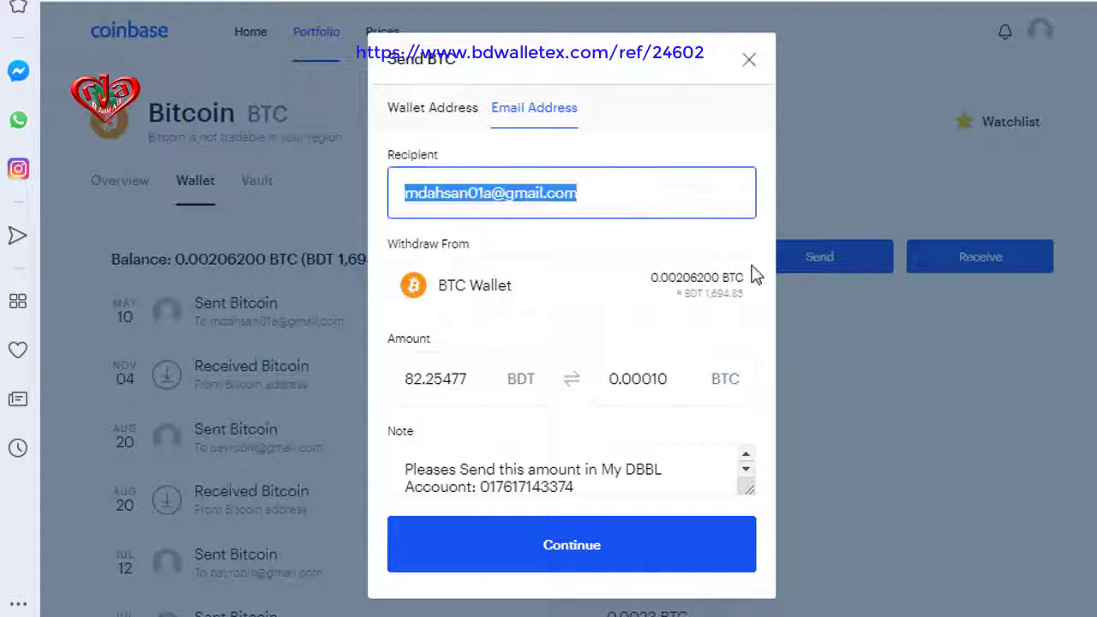
{"action": "scroll", "coordinate": [571, 458], "scroll_direction": "down", "scroll_amount": 1}
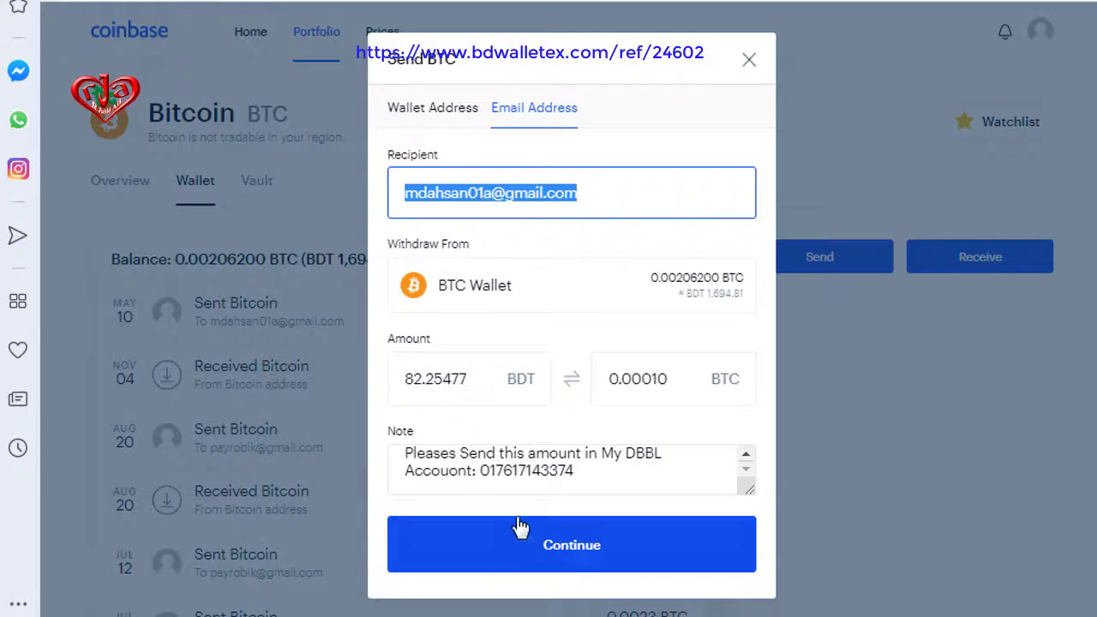
Review the 82.25 BDT total, confirm sending 0.0001 BTC, and view its completed details.
{"action": "left_click", "coordinate": [580, 554]}
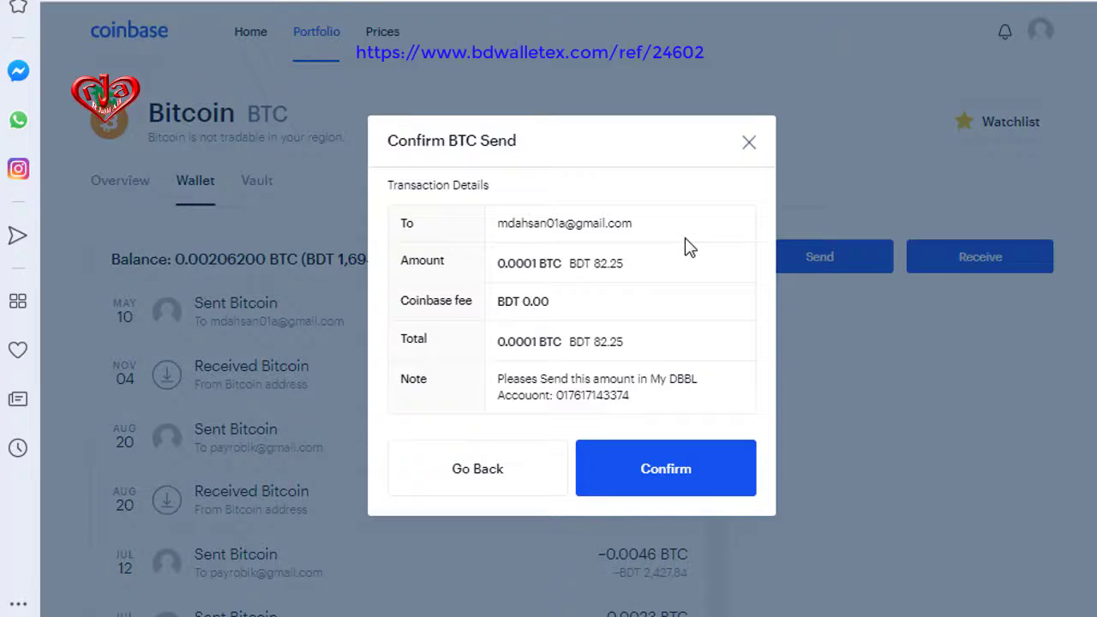
{"action": "left_click_drag", "start_coordinate": [596, 347], "coordinate": [631, 346]}
{"action": "left_click", "coordinate": [599, 358]}
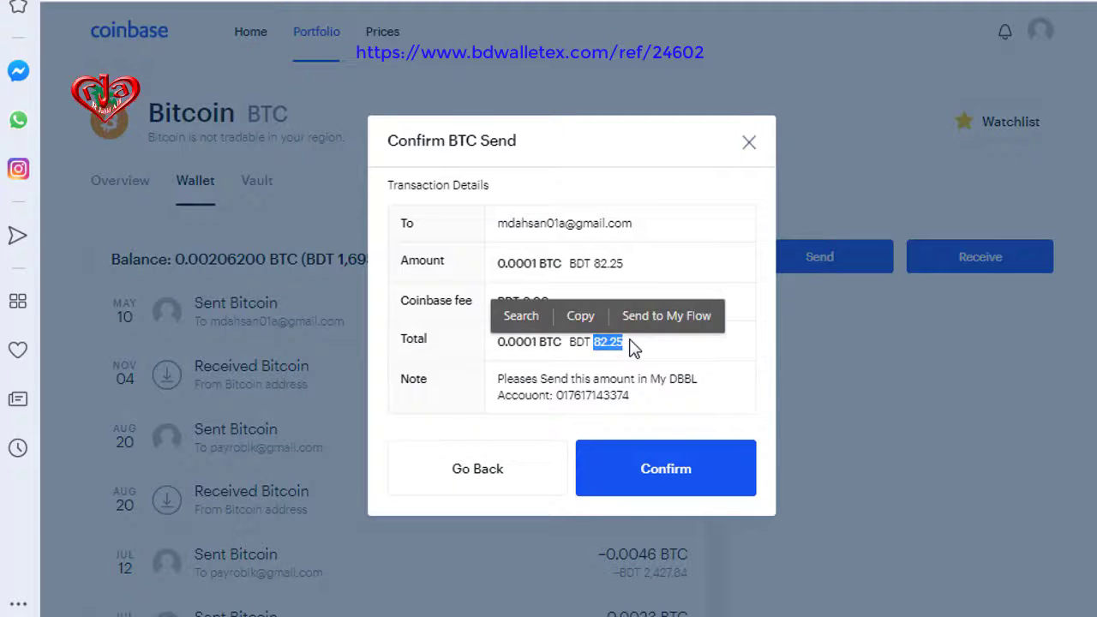
{"action": "left_click", "coordinate": [574, 358]}
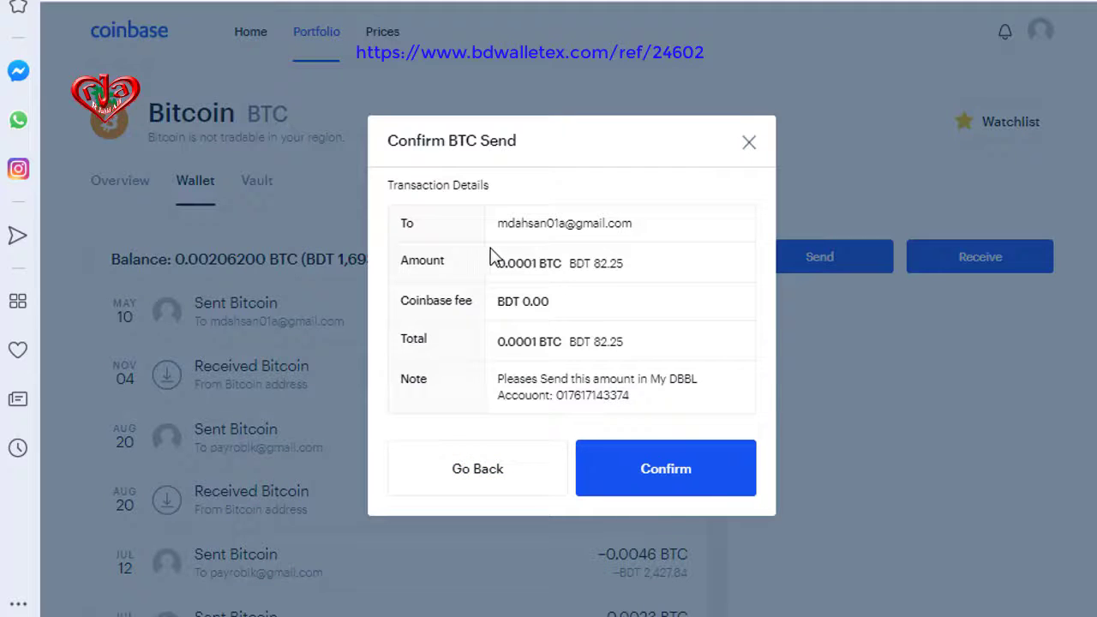
{"action": "left_click", "coordinate": [673, 475]}
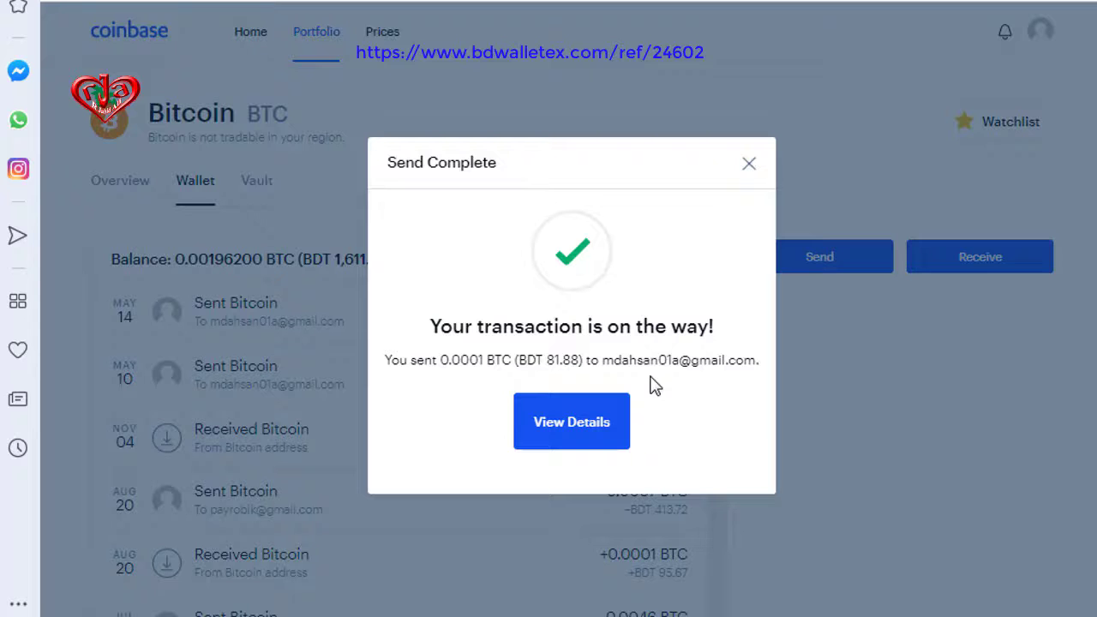
{"action": "left_click", "coordinate": [572, 430]}
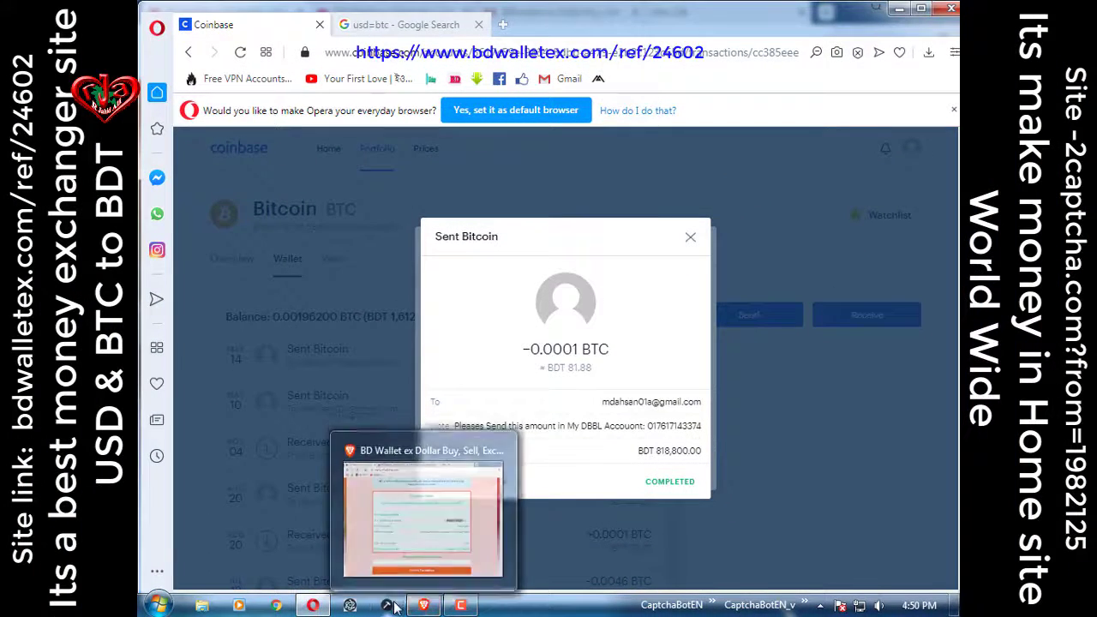
{"action": "left_click", "coordinate": [424, 605]}
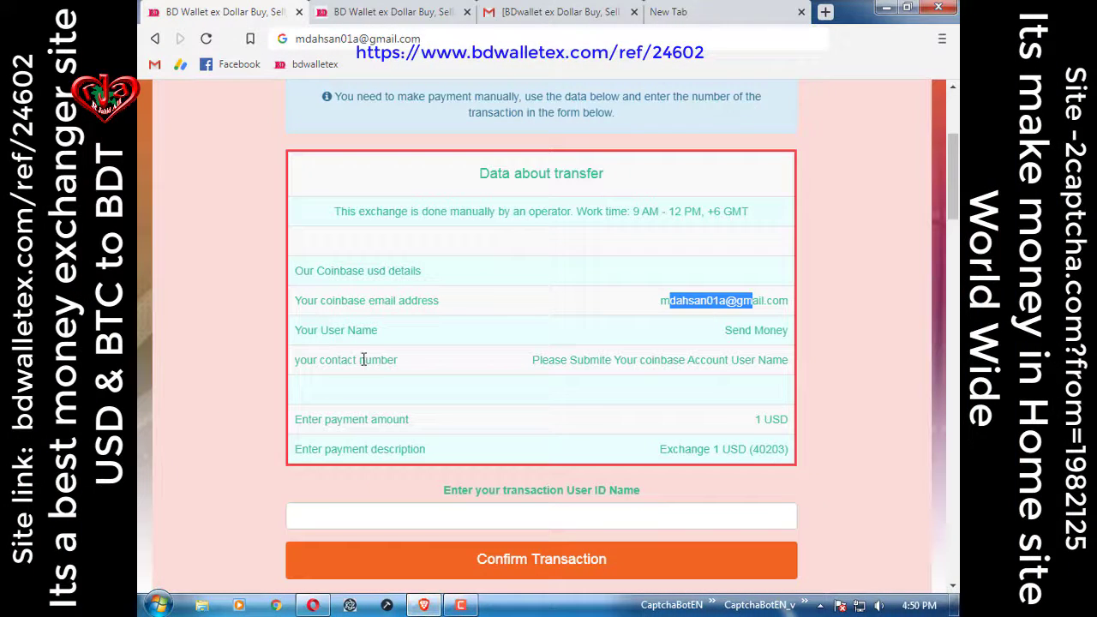
{"action": "scroll", "coordinate": [409, 390], "scroll_direction": "up", "scroll_amount": 3}
{"action": "scroll", "coordinate": [428, 381], "scroll_direction": "down", "scroll_amount": 3}
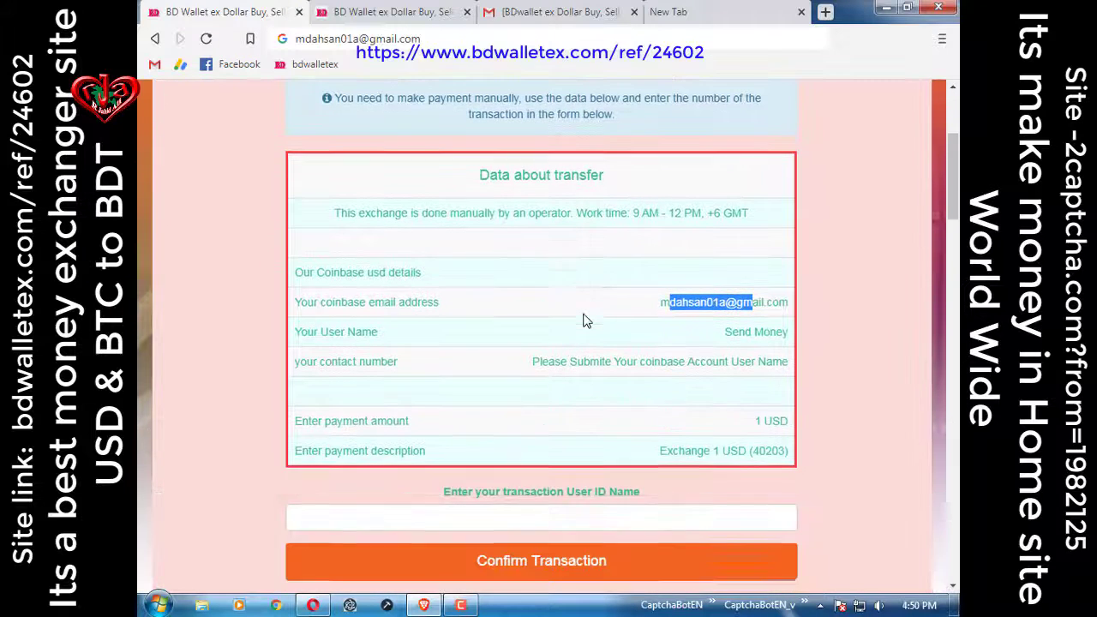
{"action": "scroll", "coordinate": [531, 383], "scroll_direction": "down", "scroll_amount": 2}
{"action": "left_click", "coordinate": [477, 357]}
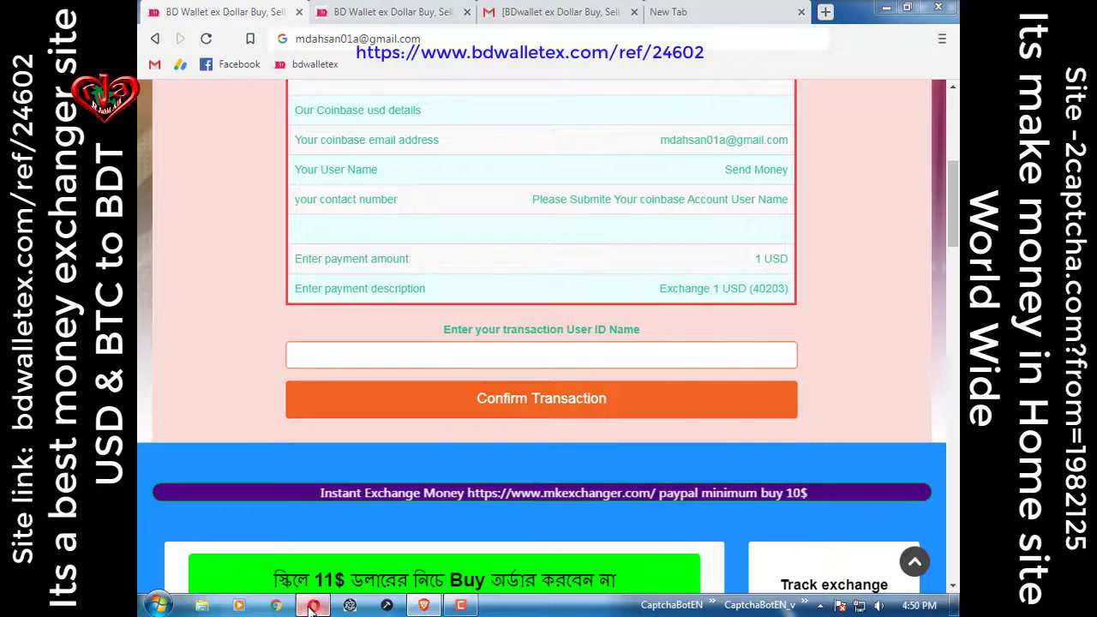
{"action": "left_click", "coordinate": [886, 7]}
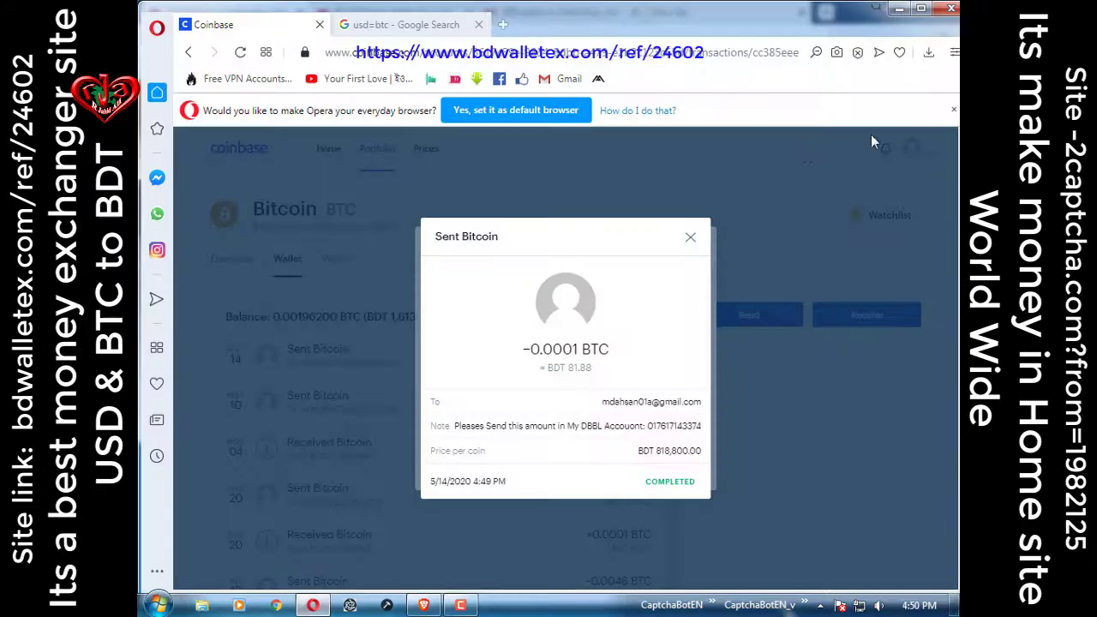
{"action": "left_click", "coordinate": [690, 240]}
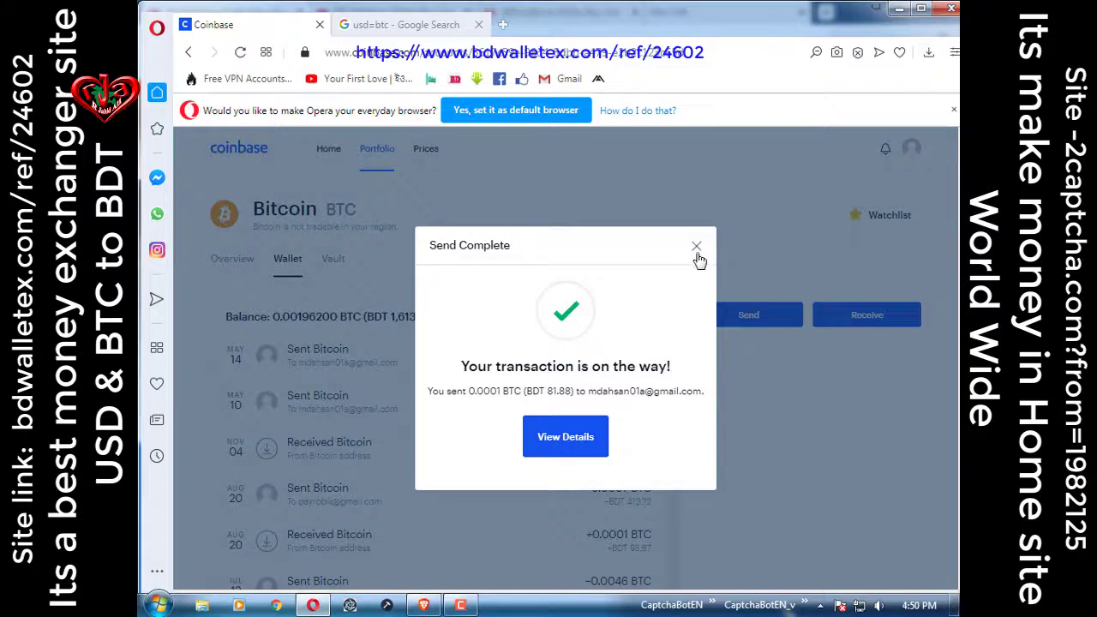
{"action": "left_click", "coordinate": [696, 249]}
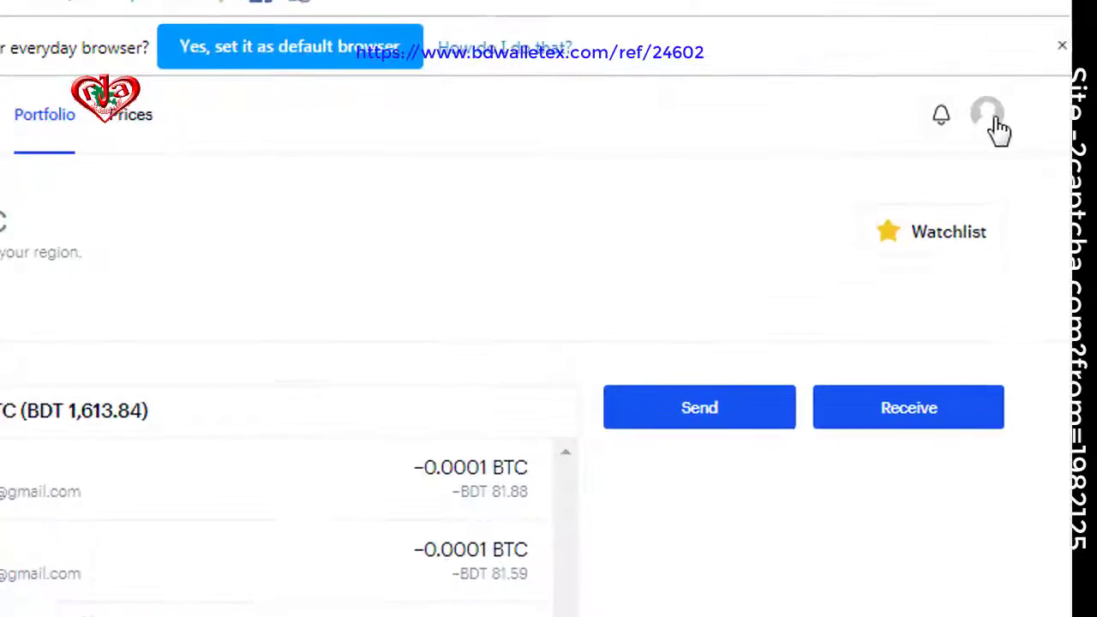
{"action": "left_click", "coordinate": [997, 120]}
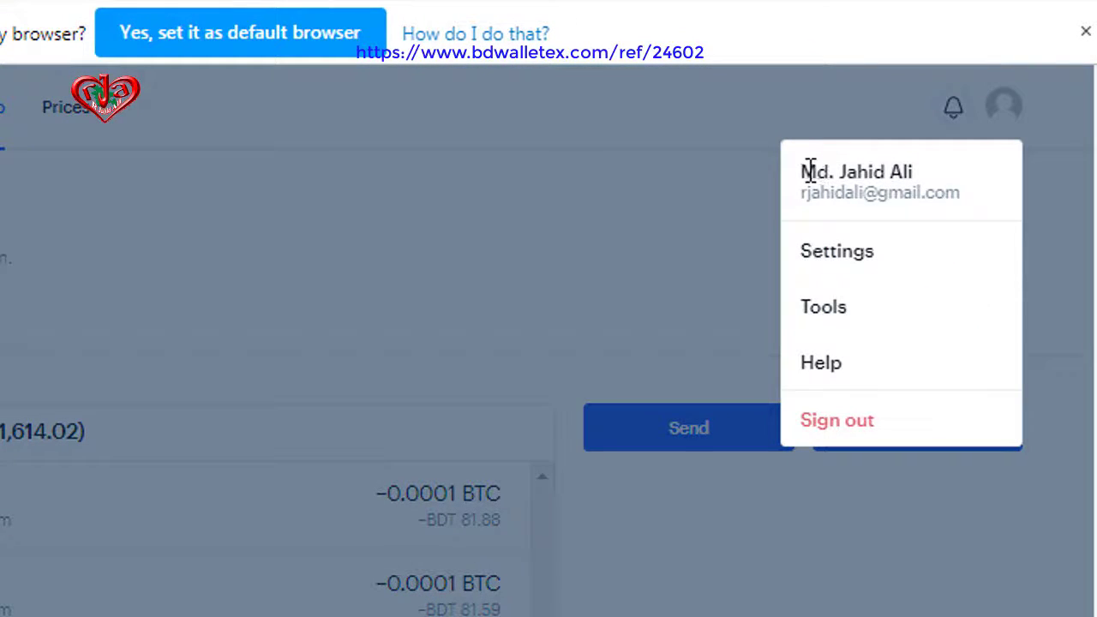
{"action": "mouse_move", "coordinate": [815, 169]}
{"action": "left_mouse_down"}
{"action": "mouse_move", "coordinate": [921, 180]}
{"action": "mouse_move", "coordinate": [977, 200]}
{"action": "left_mouse_up"}
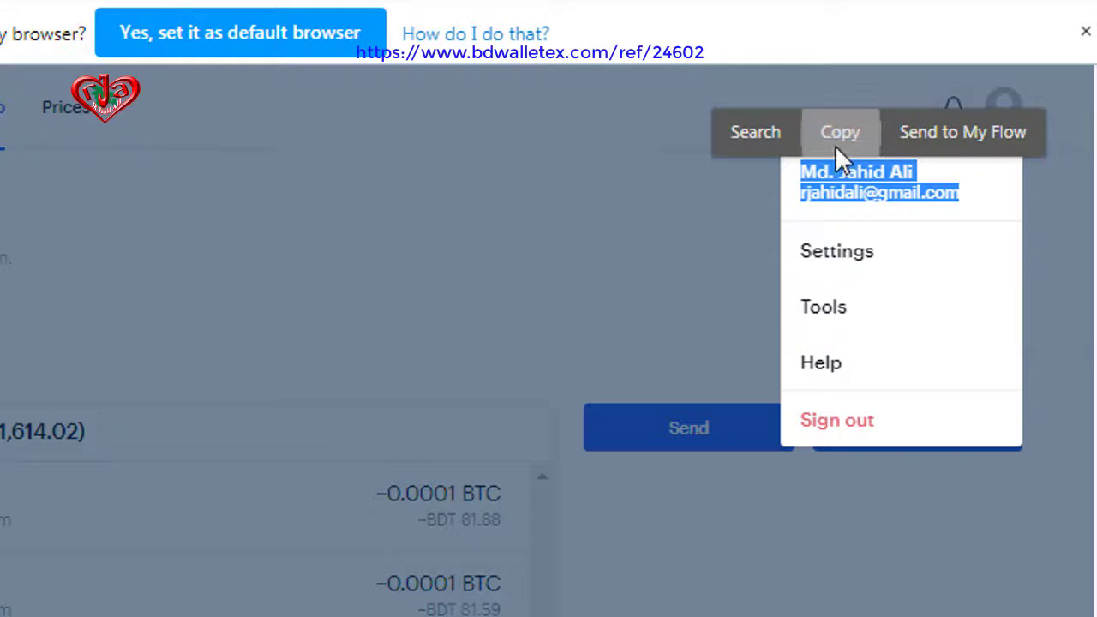
{"action": "left_click", "coordinate": [834, 145]}
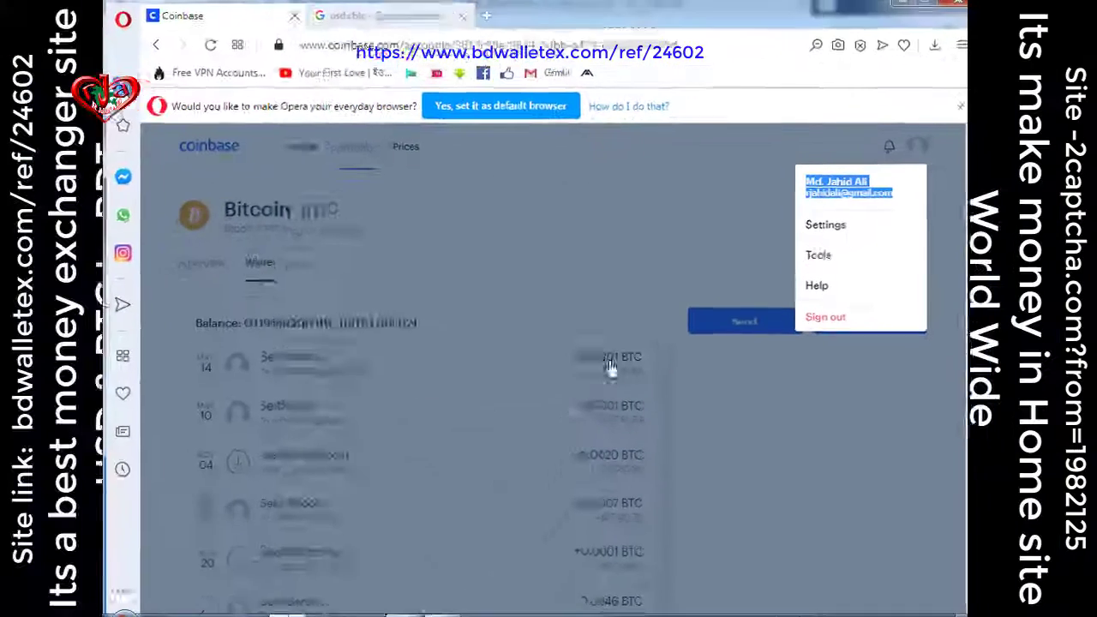
{"action": "left_click", "coordinate": [307, 362]}
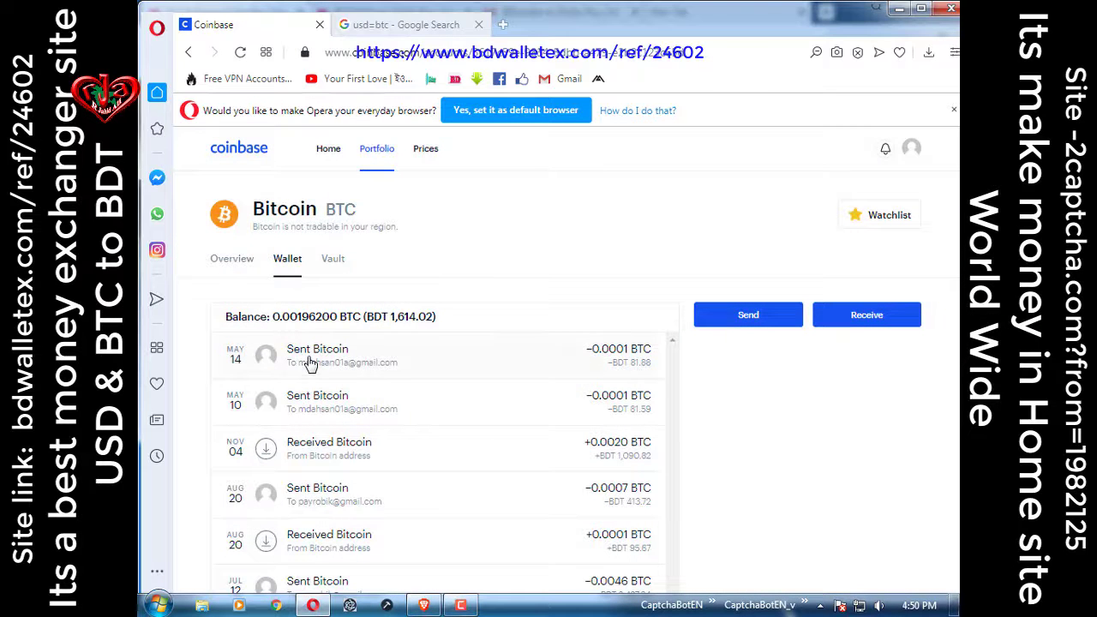
{"action": "left_click", "coordinate": [310, 363]}
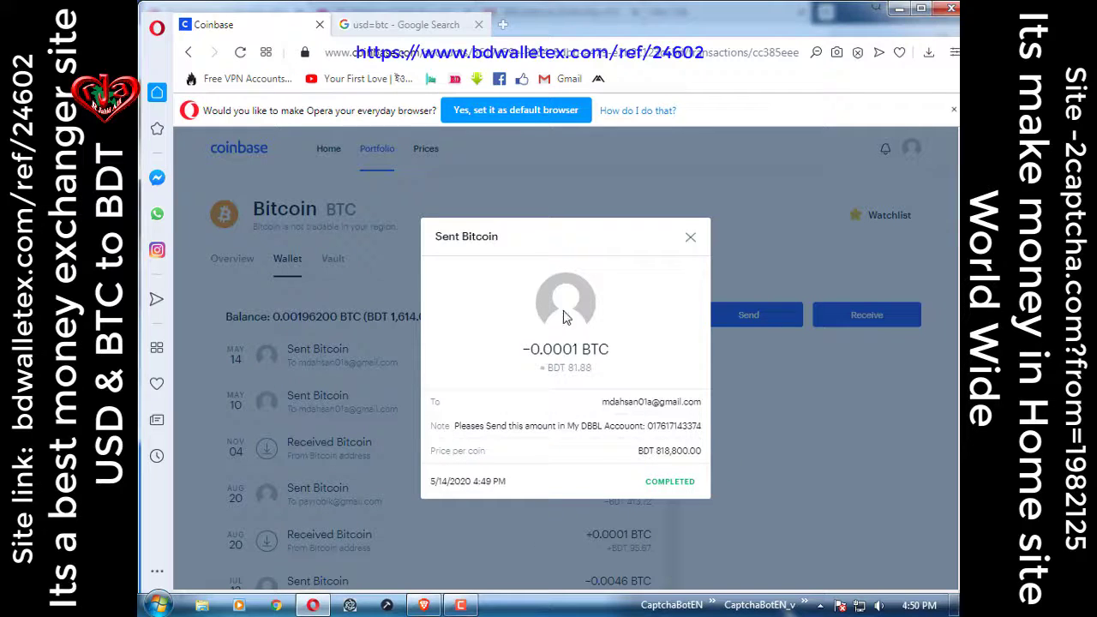
Paste into BDwalletex's User ID field, keep only the sender's name, and confirm the transaction.
{"action": "mouse_move", "coordinate": [424, 605]}
{"action": "left_click", "coordinate": [460, 605]}
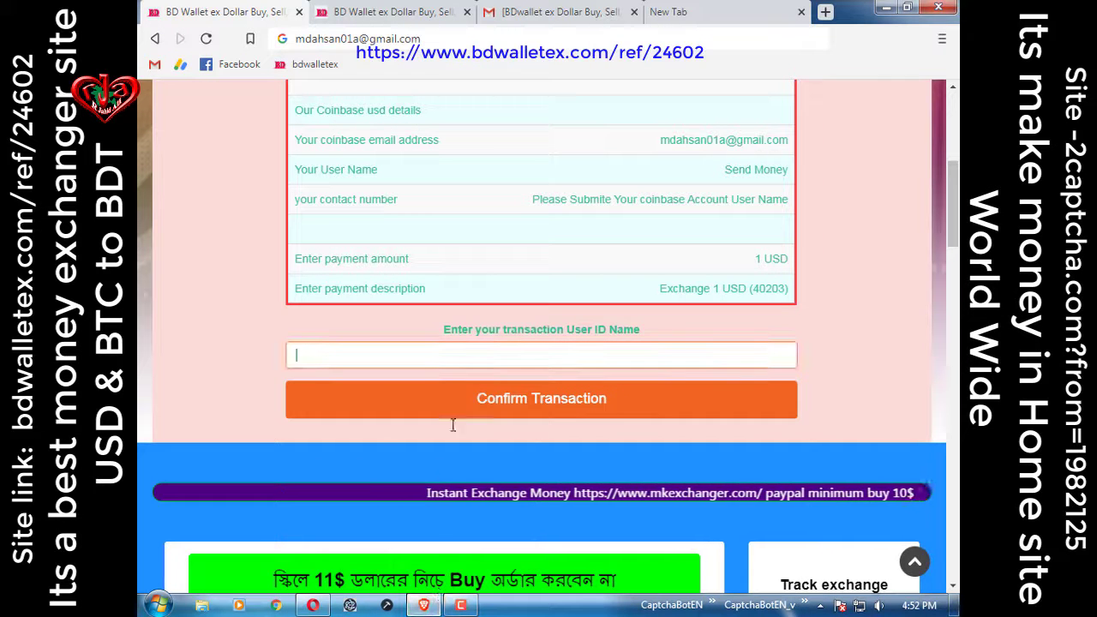
{"action": "left_click", "coordinate": [361, 351]}
{"action": "right_click", "coordinate": [345, 350]}
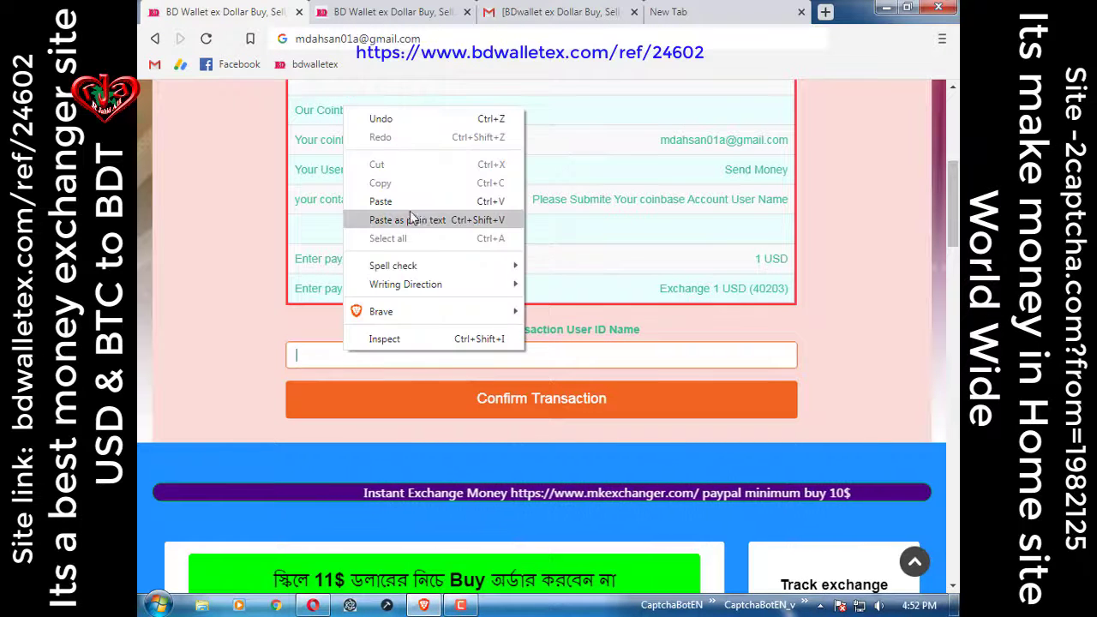
{"action": "left_click", "coordinate": [411, 149]}
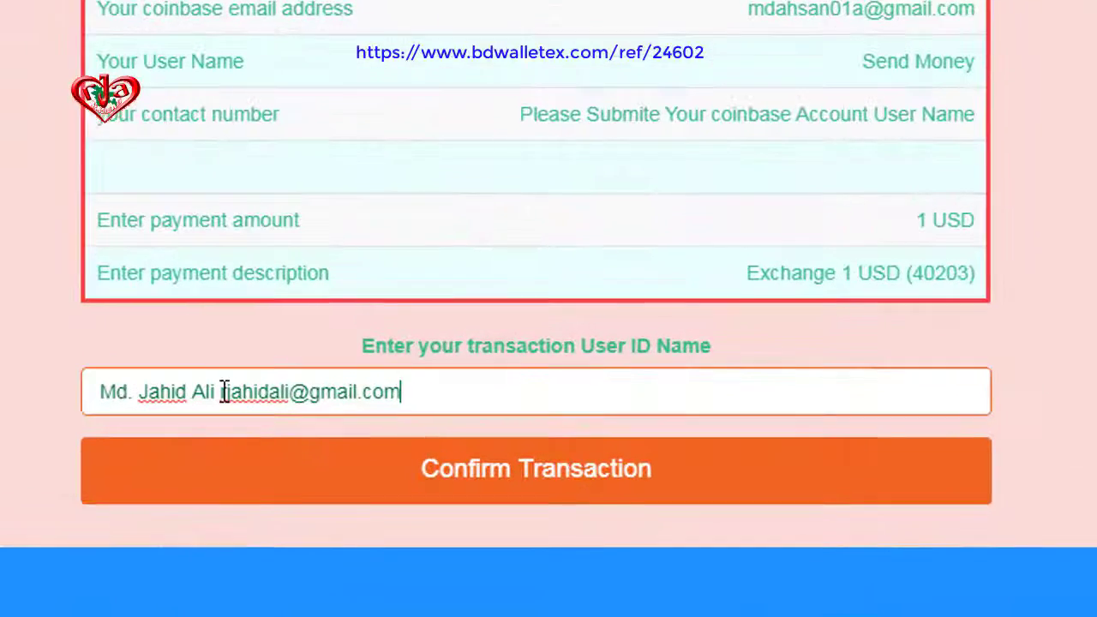
{"action": "left_click_drag", "start_coordinate": [197, 397], "coordinate": [417, 383]}
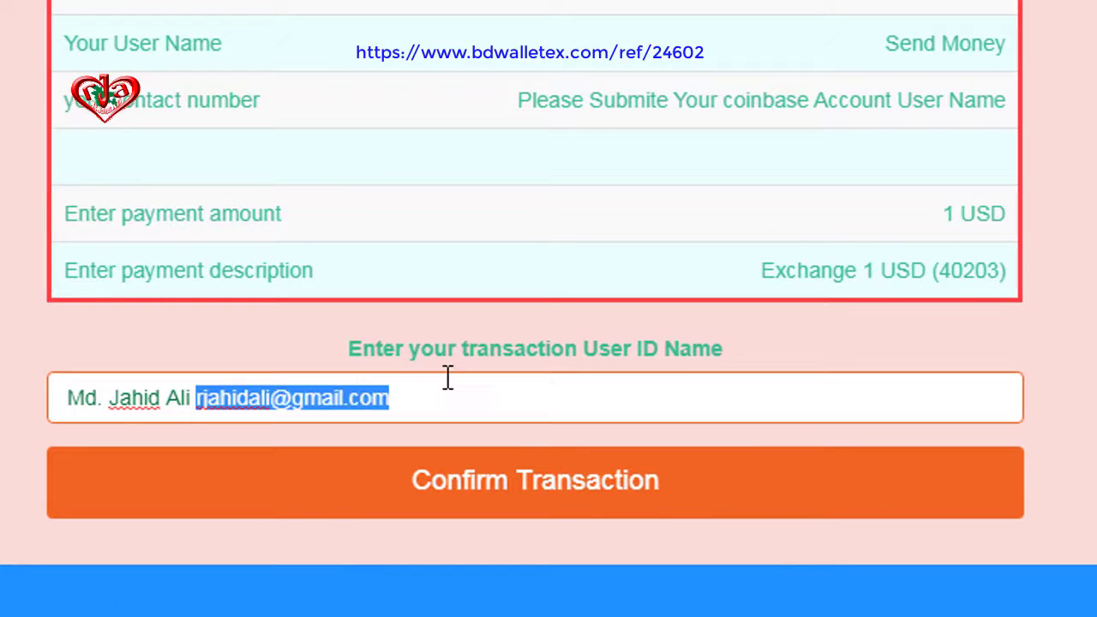
{"action": "key", "text": "BackSpace"}
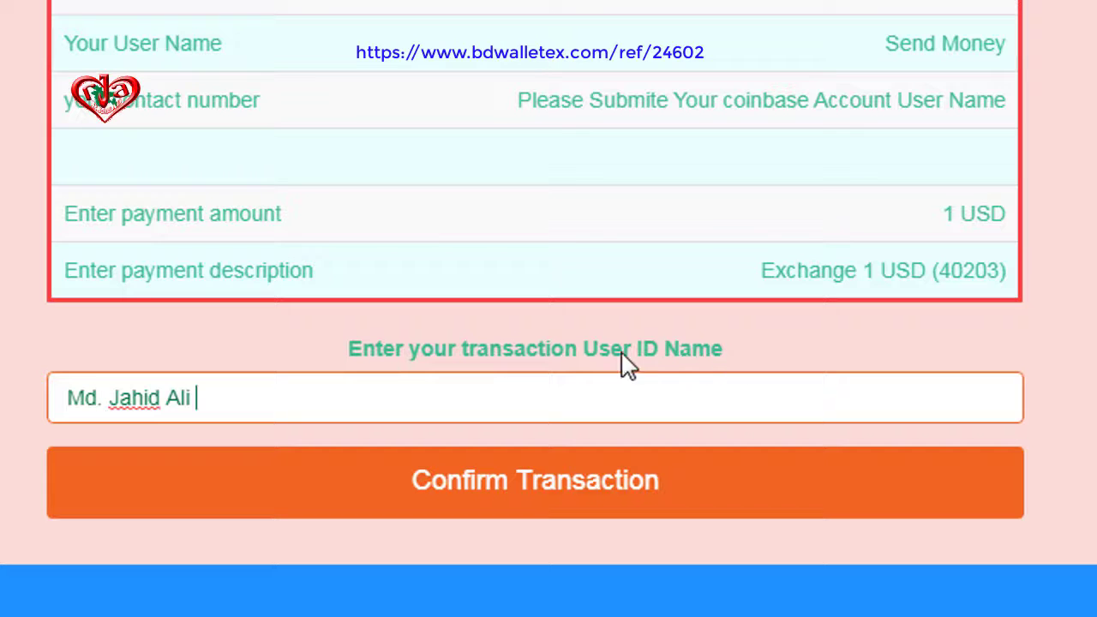
{"action": "left_click_drag", "start_coordinate": [207, 401], "coordinate": [61, 420]}
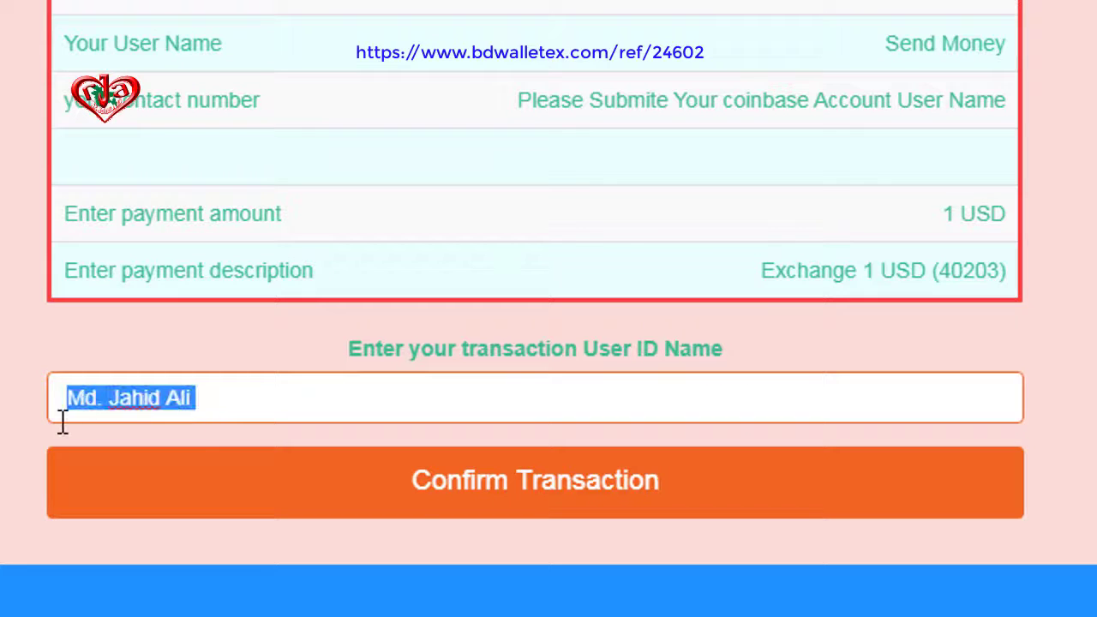
{"action": "left_click", "coordinate": [495, 505]}
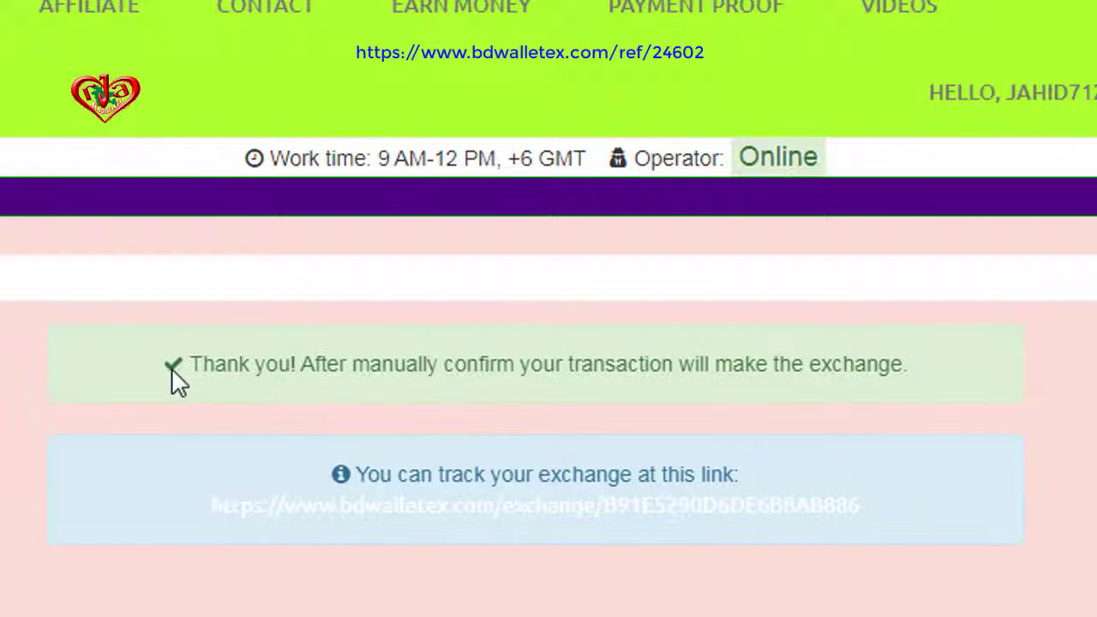
Check the 1 USD to 85.00 BDT exchange shows Processing in My Exchanges, then launch Nokia PC Suite.
{"action": "left_click_drag", "start_coordinate": [187, 364], "coordinate": [852, 363]}
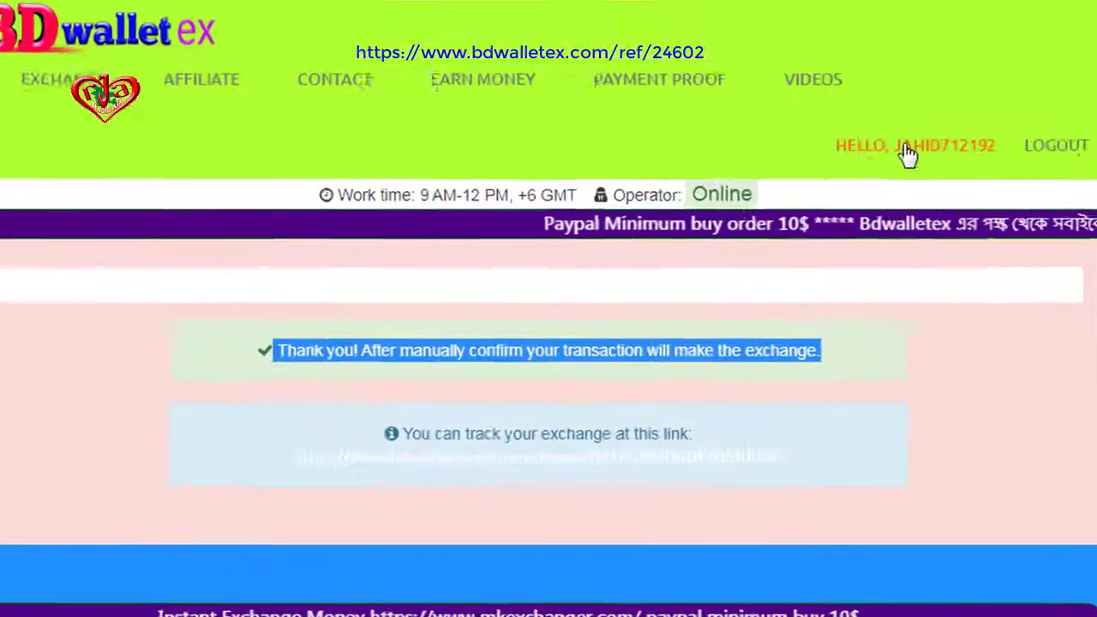
{"action": "left_click", "coordinate": [812, 190]}
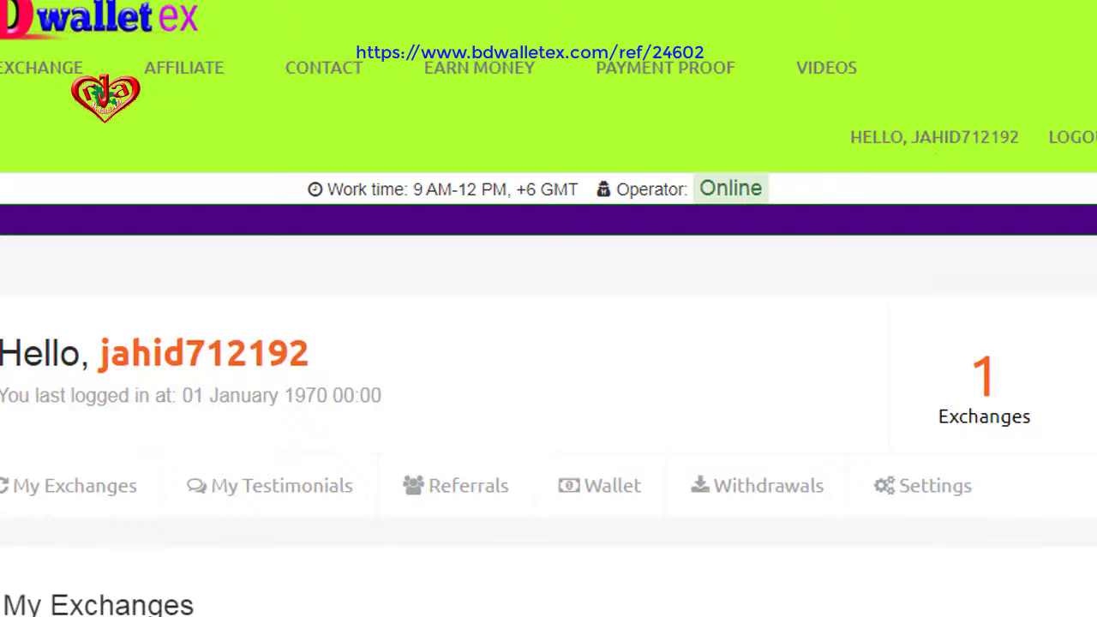
{"action": "scroll", "coordinate": [367, 387], "scroll_direction": "down", "scroll_amount": 3}
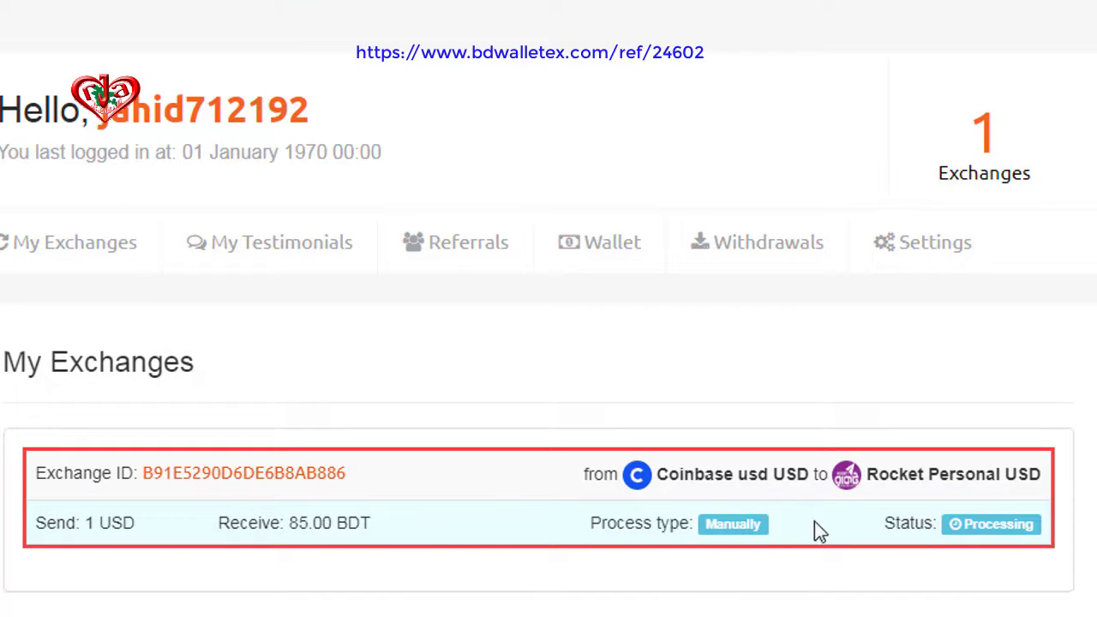
{"action": "scroll", "coordinate": [895, 460], "scroll_direction": "down", "scroll_amount": 3}
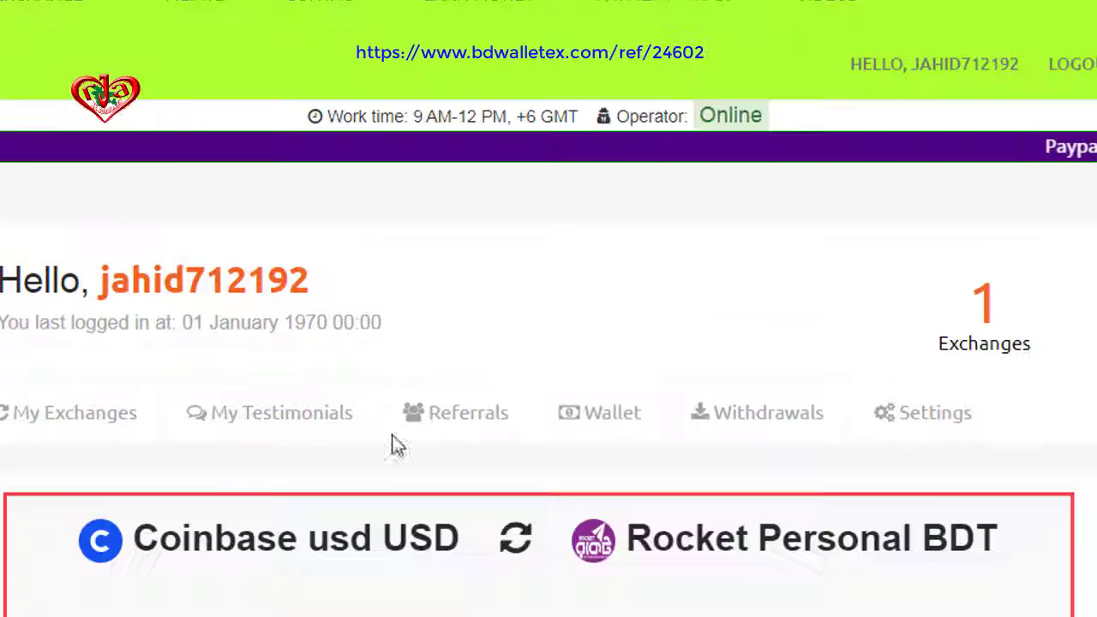
{"action": "scroll", "coordinate": [391, 421], "scroll_direction": "down", "scroll_amount": 3}
{"action": "scroll", "coordinate": [217, 465], "scroll_direction": "down", "scroll_amount": 2}
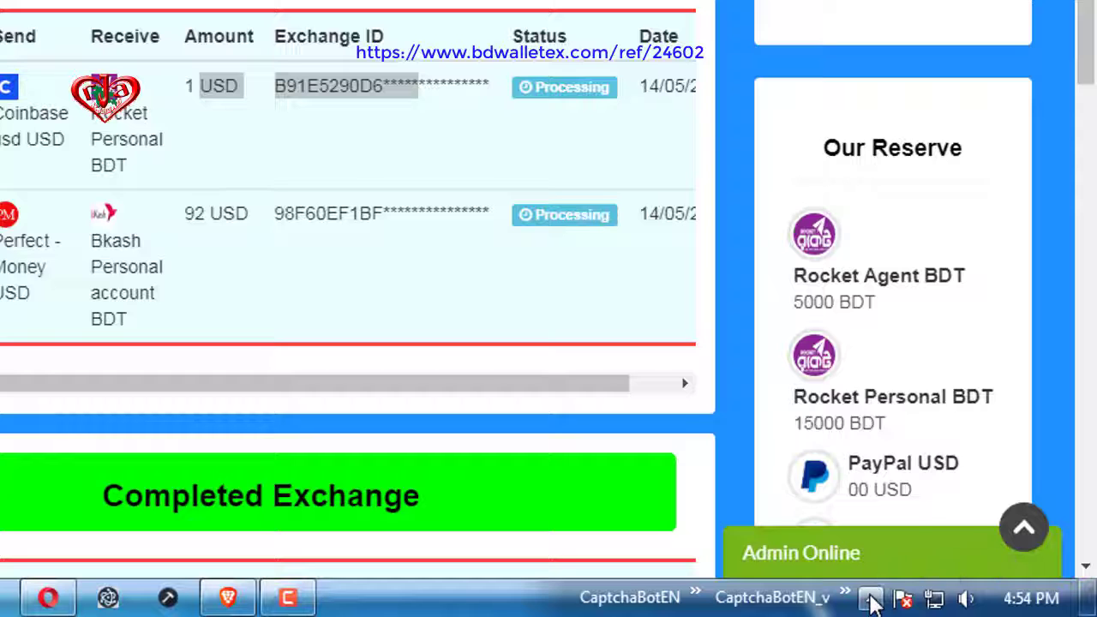
{"action": "left_click", "coordinate": [870, 600]}
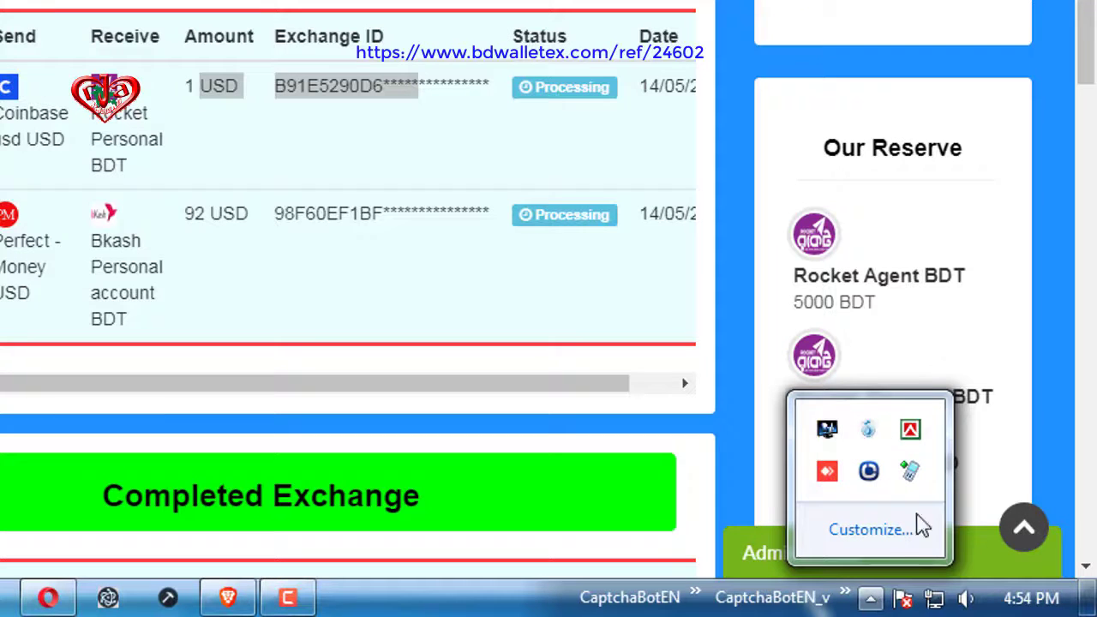
{"action": "double_click", "coordinate": [915, 480]}
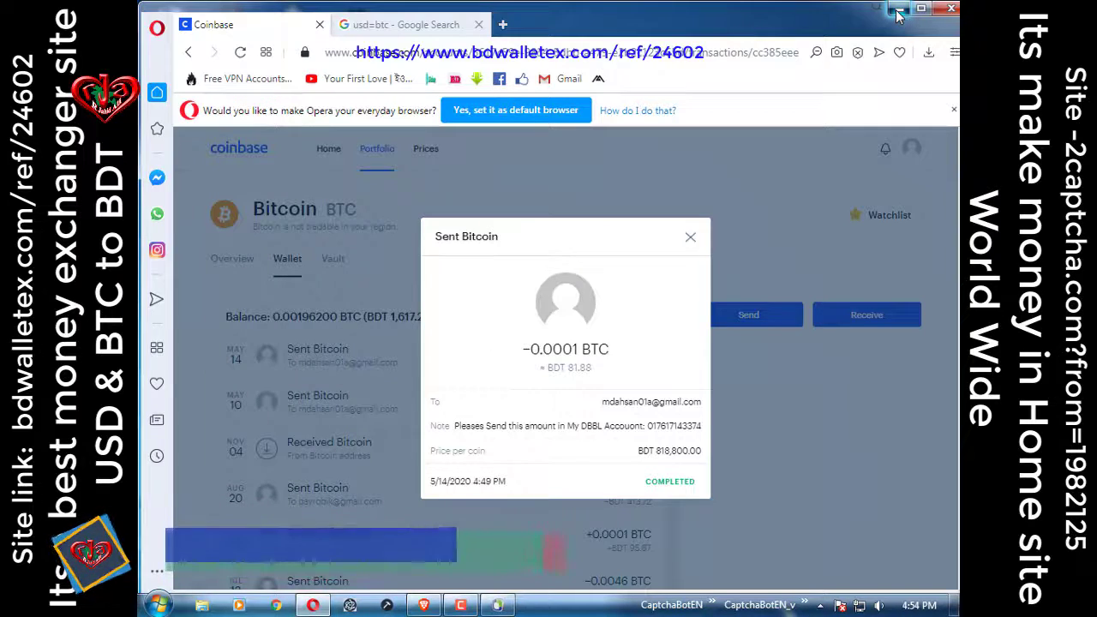
Minimize Opera, reposition Nokia PC Suite, and open its Communication Centre with the phone's inbox.
{"action": "left_click", "coordinate": [897, 10]}
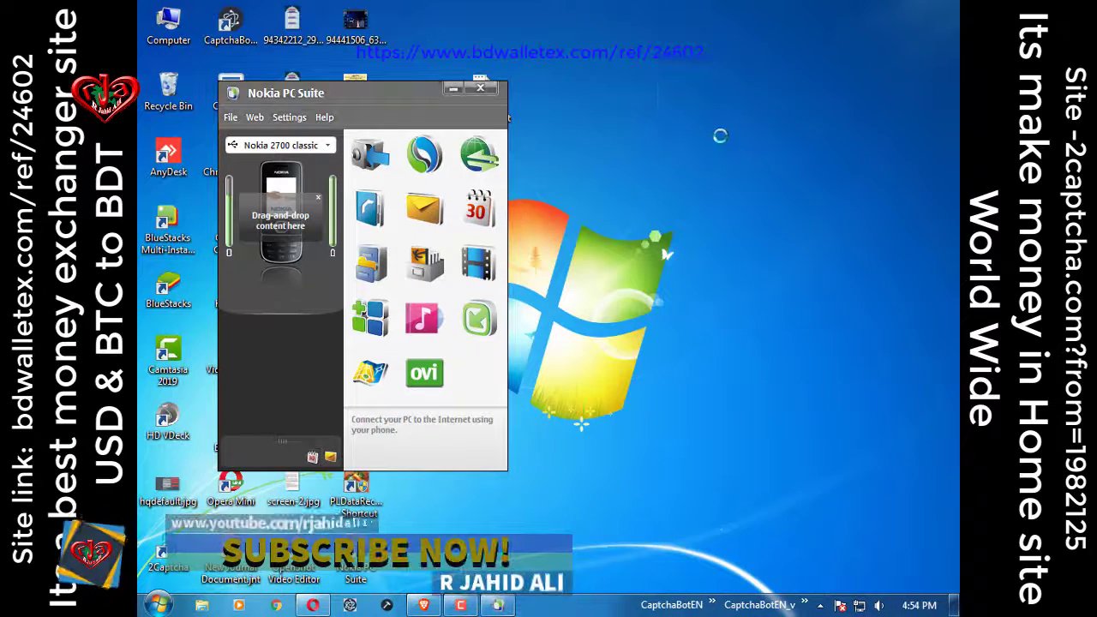
{"action": "right_click", "coordinate": [658, 77]}
{"action": "left_click", "coordinate": [711, 125]}
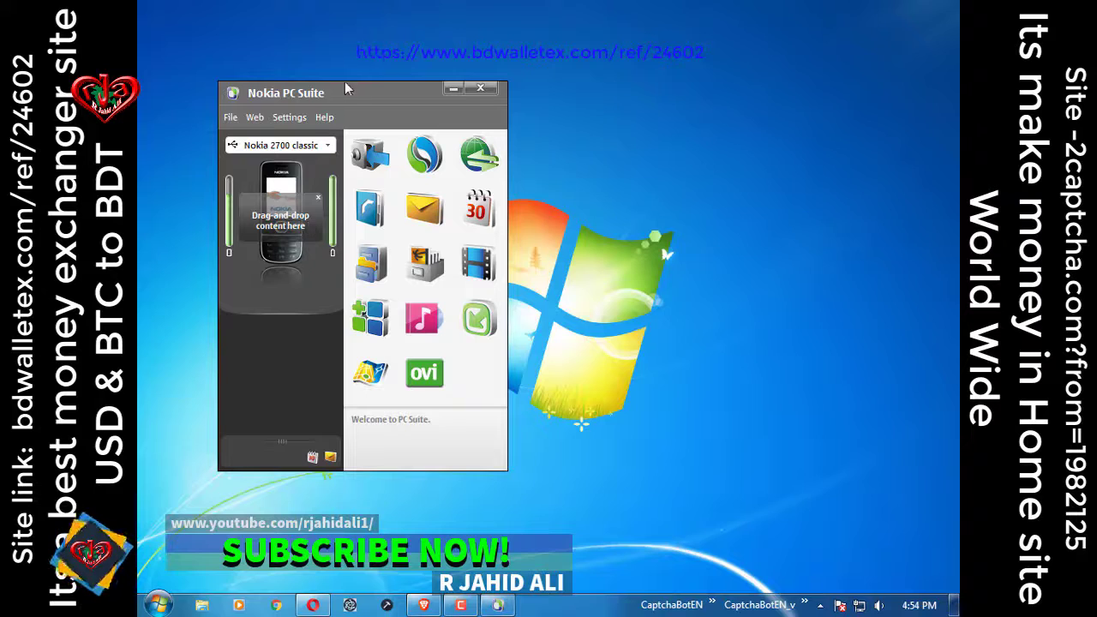
{"action": "left_click_drag", "start_coordinate": [357, 94], "coordinate": [555, 53]}
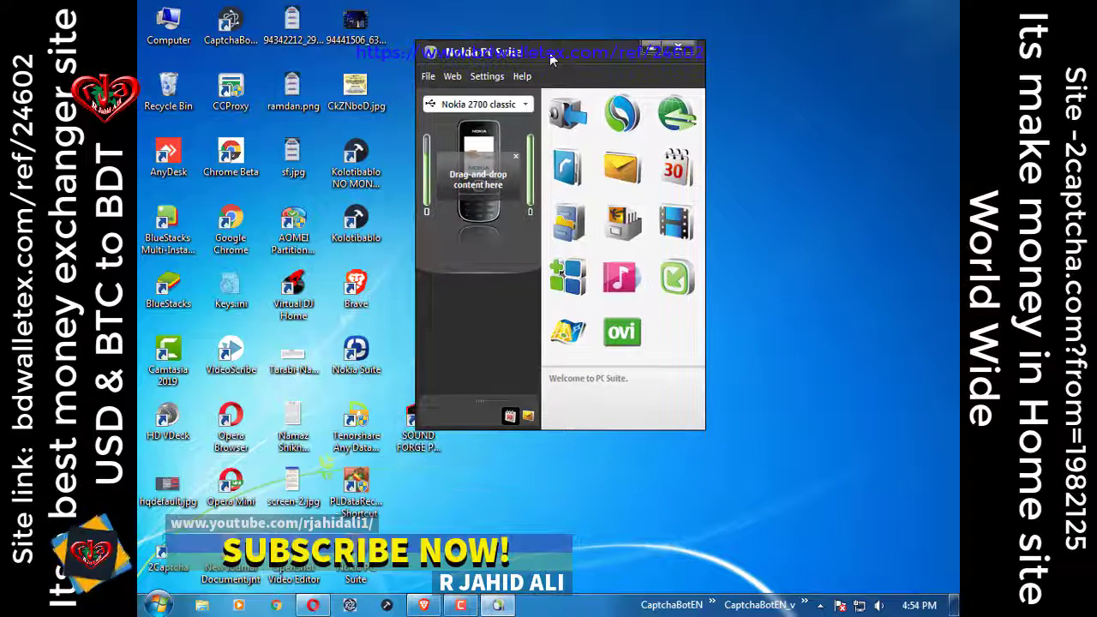
{"action": "left_click", "coordinate": [486, 76]}
{"action": "left_click", "coordinate": [636, 178]}
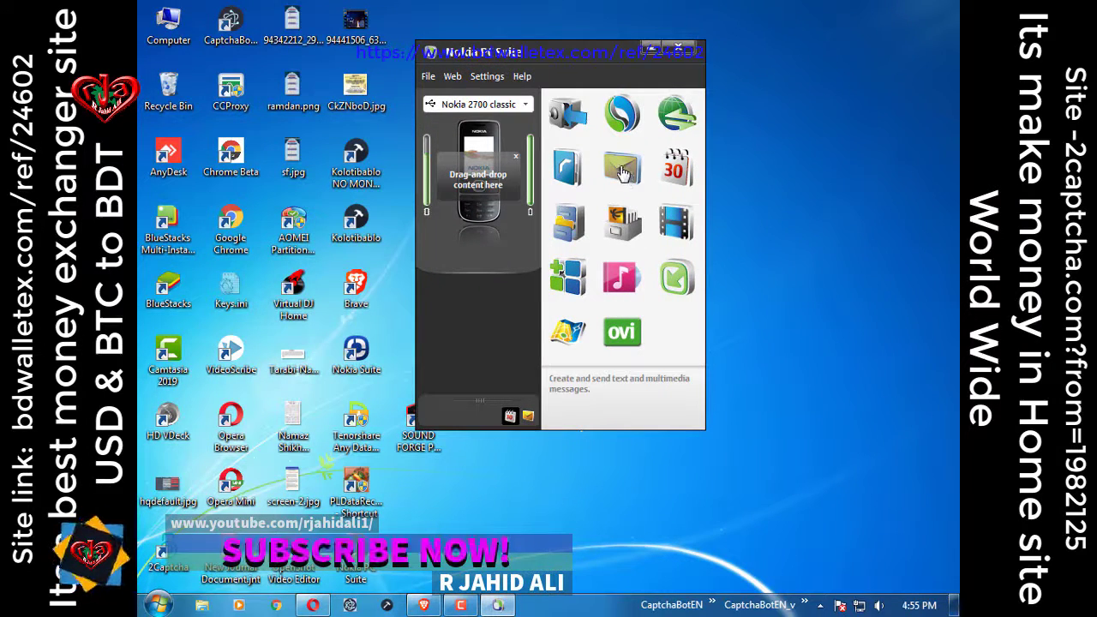
{"action": "left_click", "coordinate": [621, 171]}
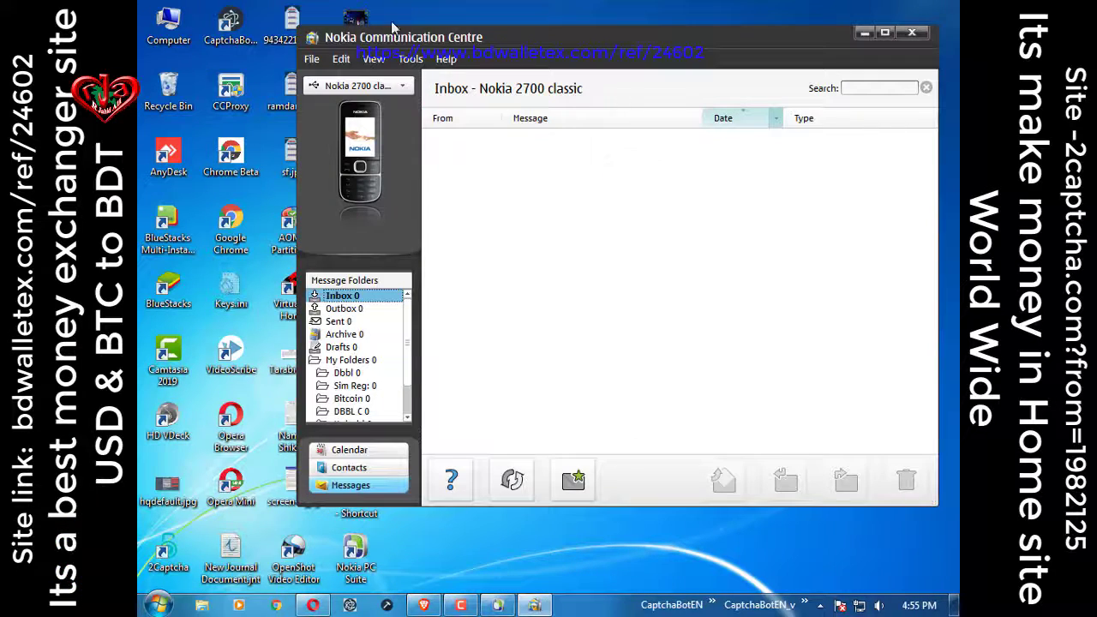
{"action": "left_click", "coordinate": [340, 59]}
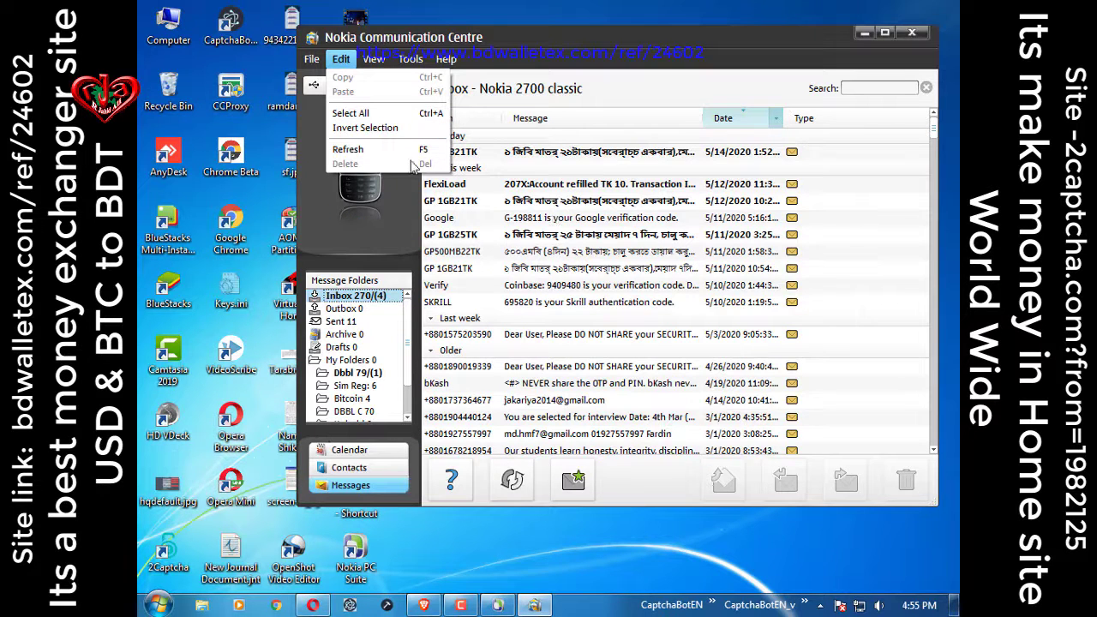
{"action": "left_click", "coordinate": [598, 30]}
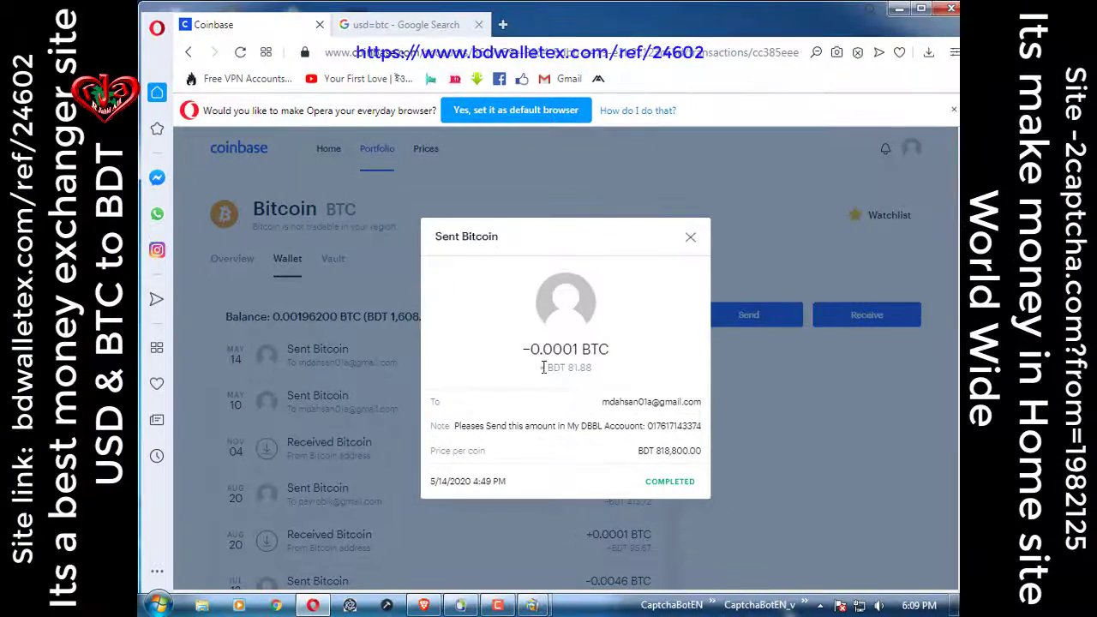
Bring up the Nokia message viewer and highlight the Tk82.00 cash-in and Tk185.62 balance.
{"action": "left_click", "coordinate": [426, 605]}
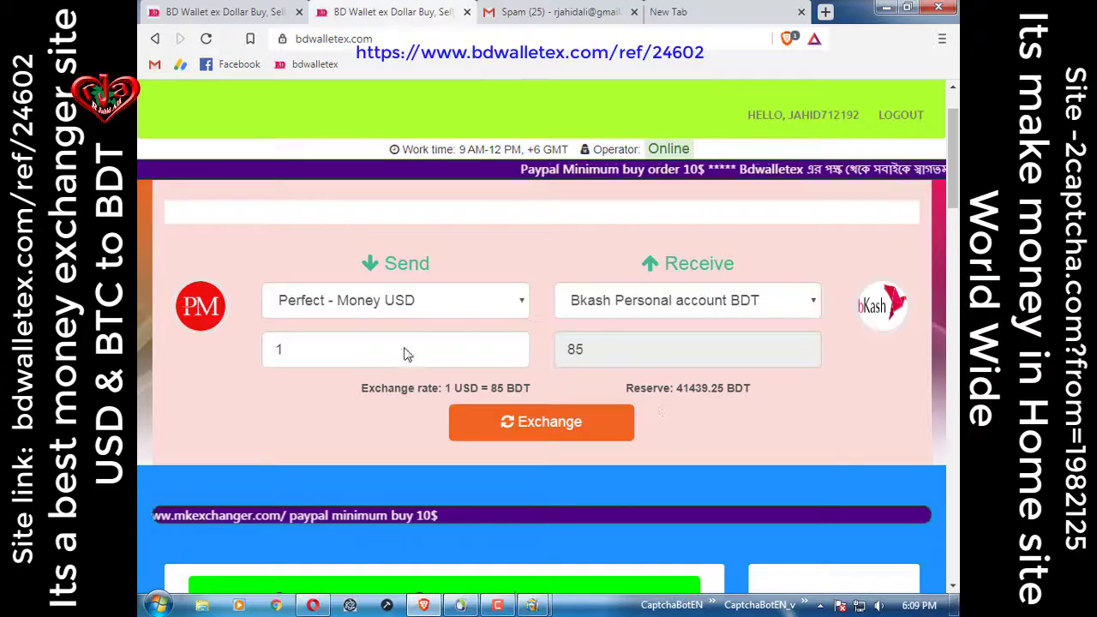
{"action": "mouse_move", "coordinate": [532, 606]}
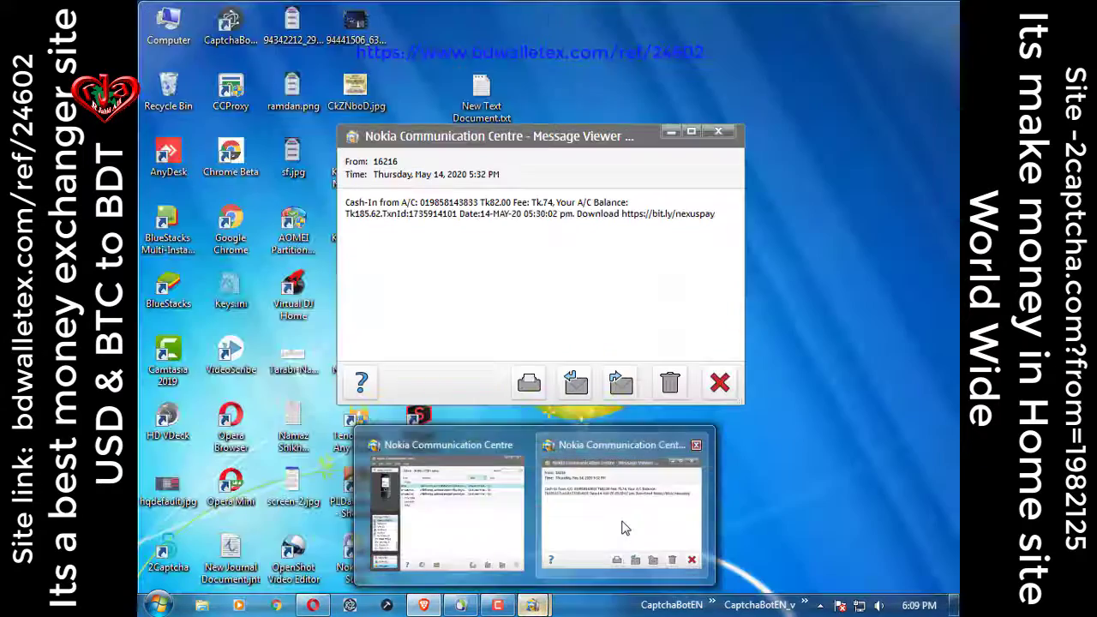
{"action": "left_click", "coordinate": [624, 526]}
{"action": "left_click_drag", "start_coordinate": [489, 203], "coordinate": [518, 203]}
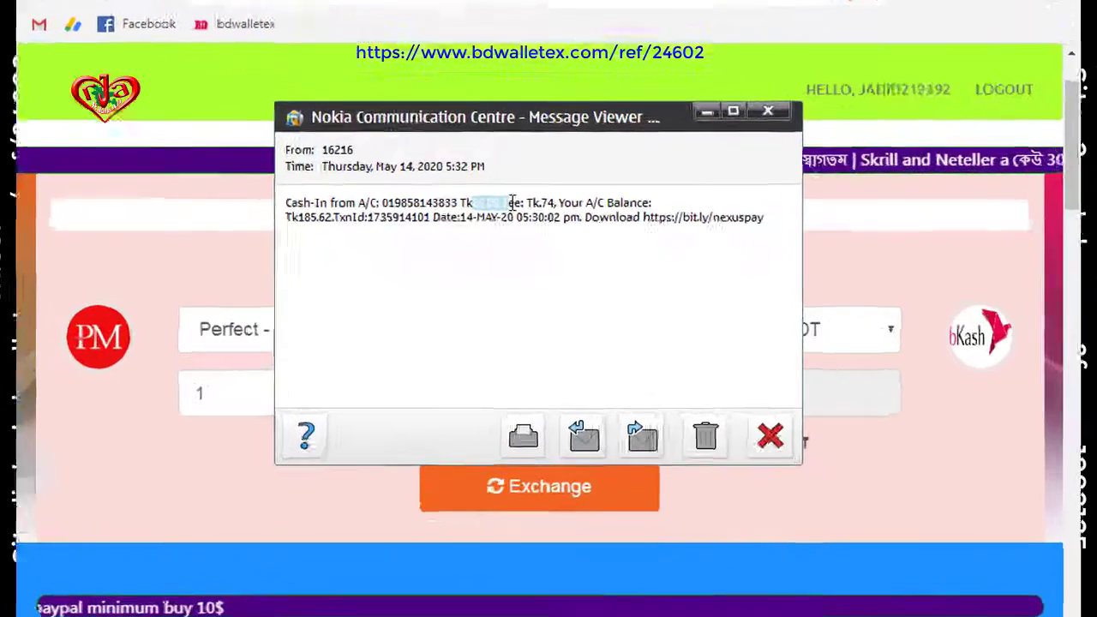
{"action": "left_click", "coordinate": [304, 229]}
{"action": "left_click_drag", "start_coordinate": [283, 219], "coordinate": [322, 219]}
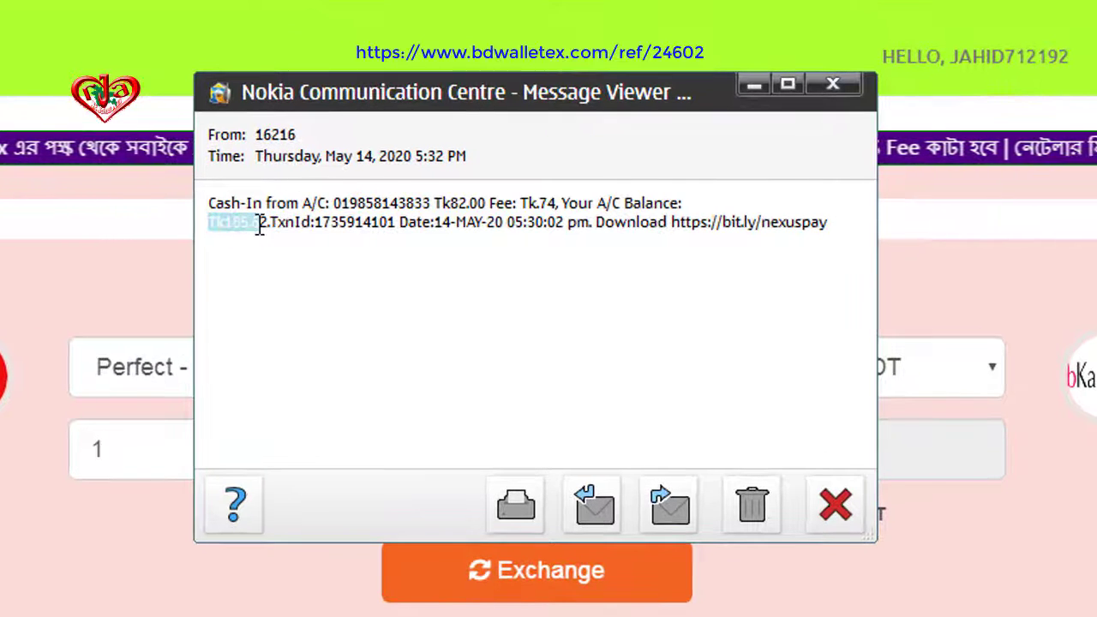
{"action": "left_click", "coordinate": [433, 235]}
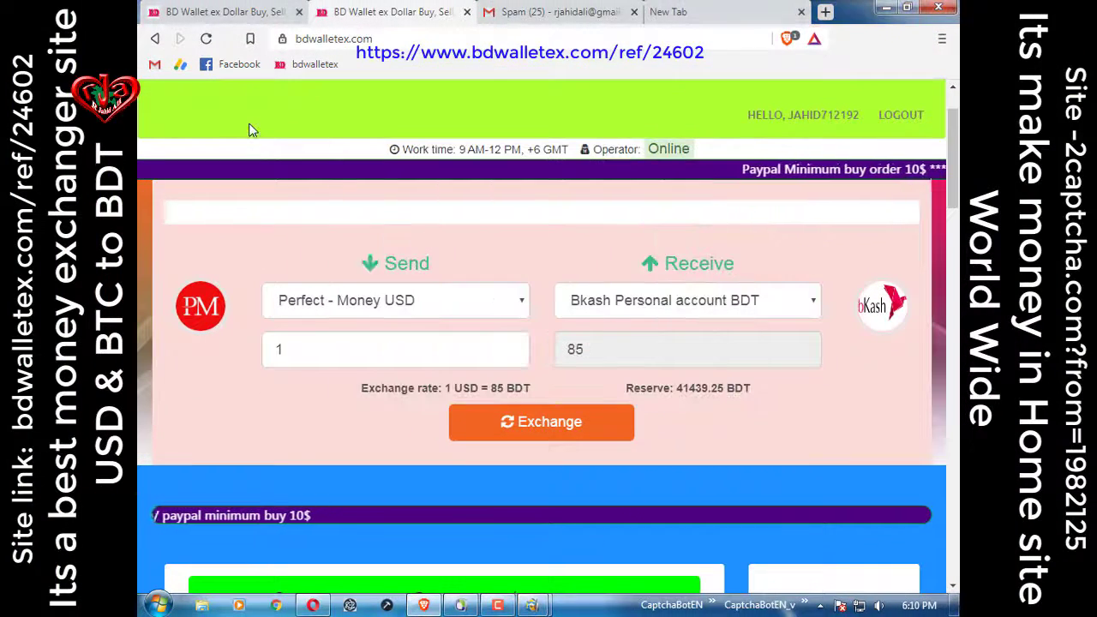
{"action": "scroll", "coordinate": [392, 268], "scroll_direction": "up", "scroll_amount": 2}
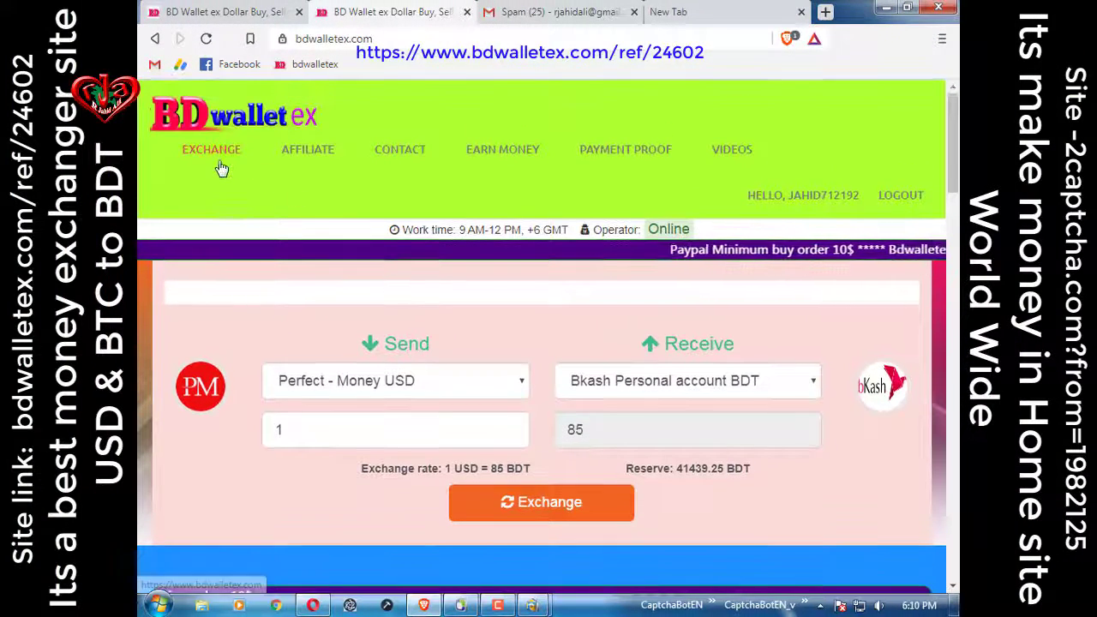